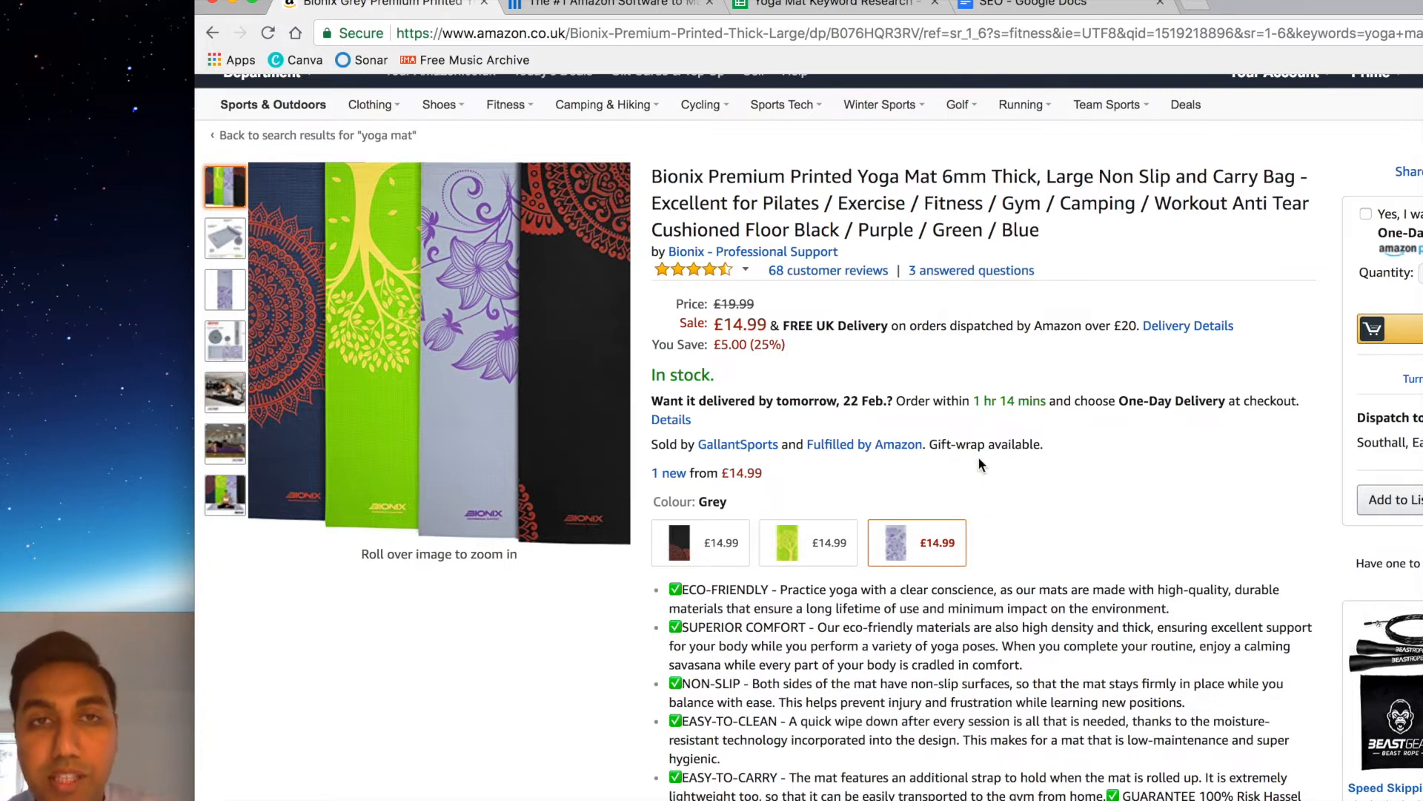
Open the Sonar Amazon keyword tool from the free resources on the Sellics website
click(586, 11)
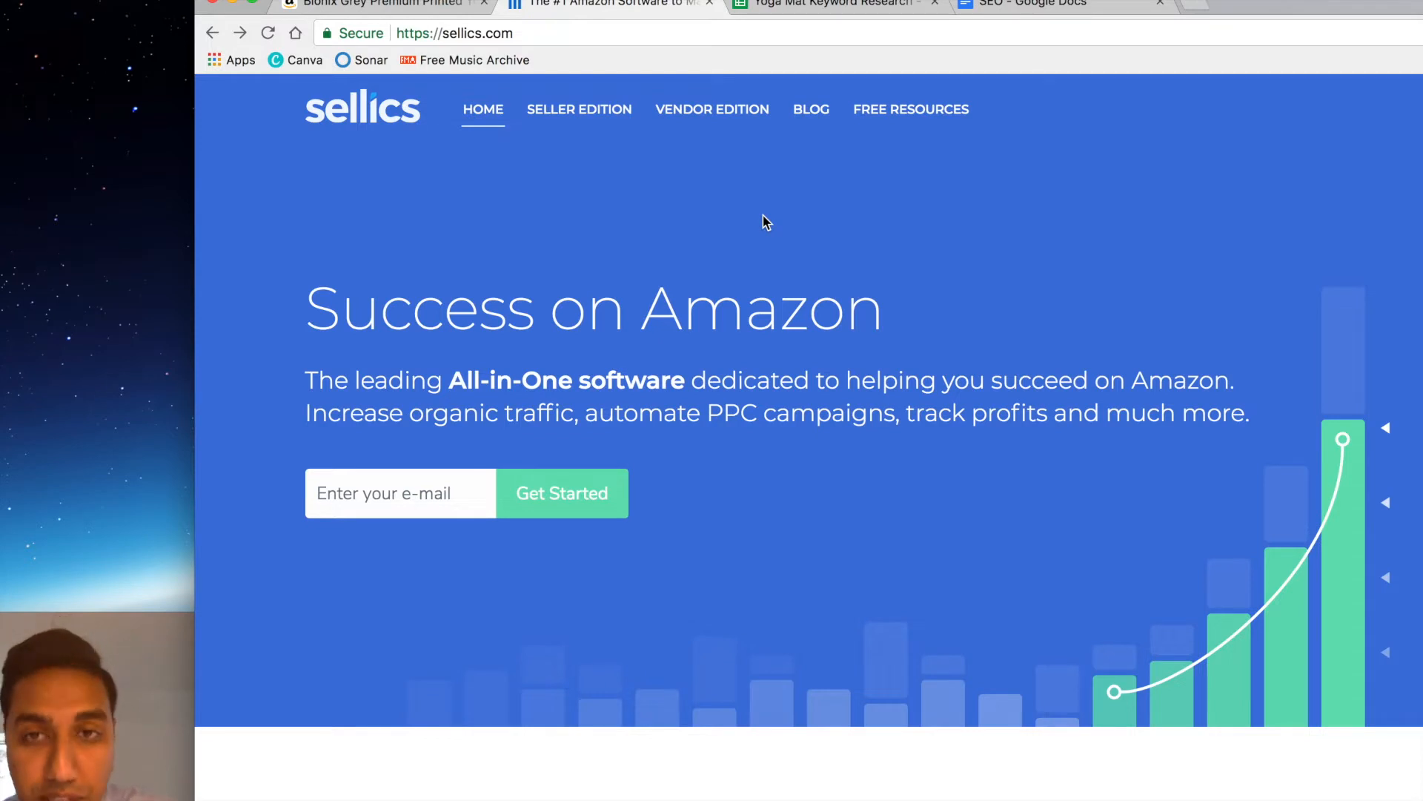
click(911, 119)
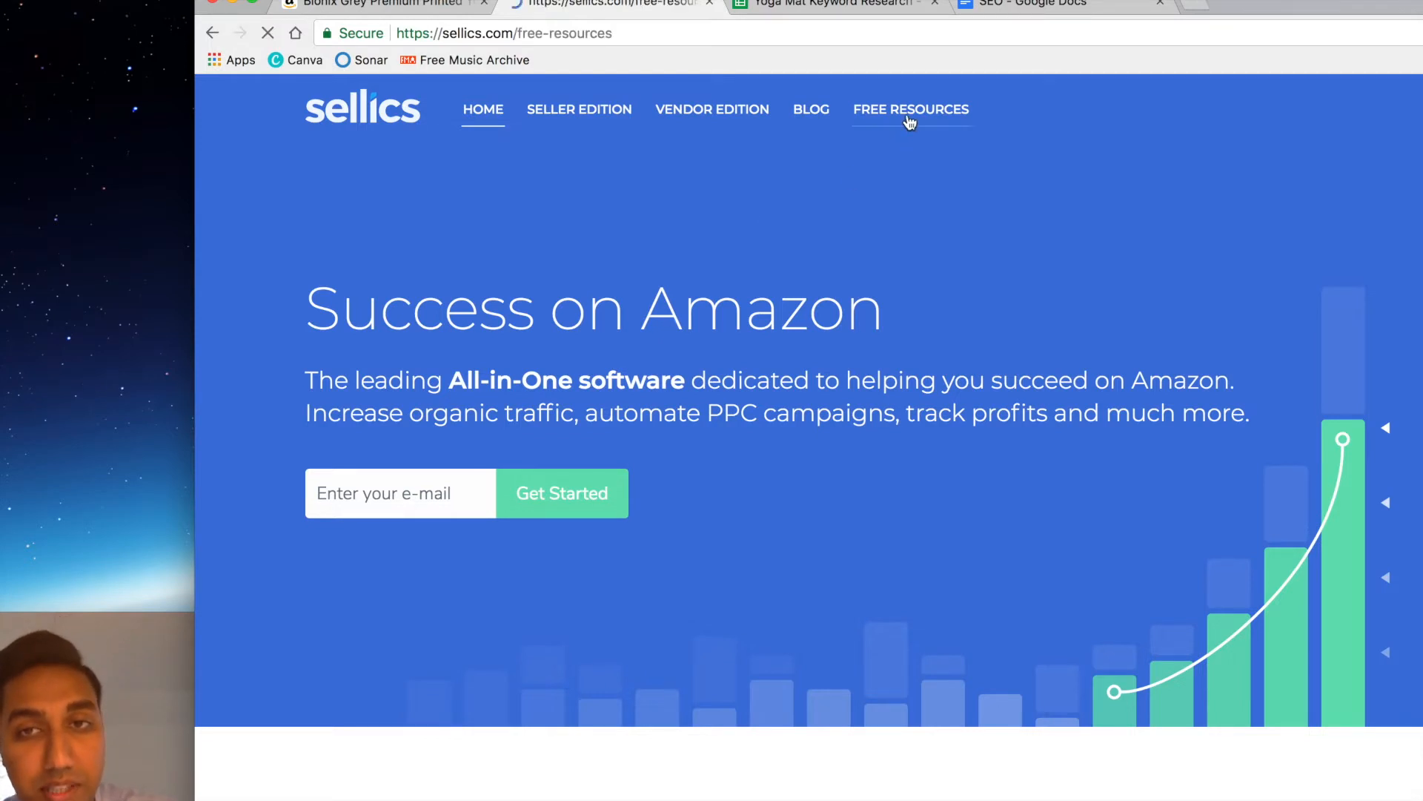
scroll(511, 649, down, 3)
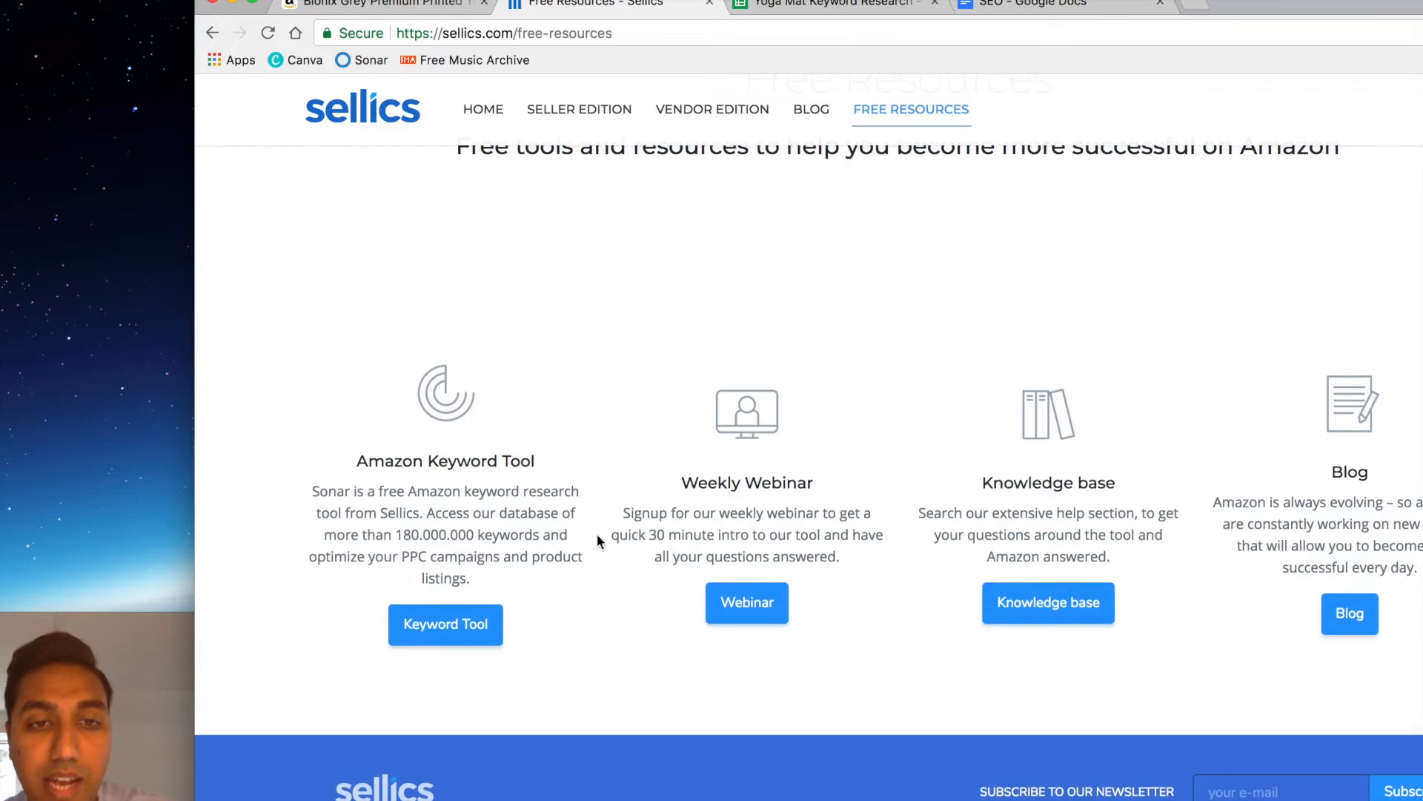
click(447, 625)
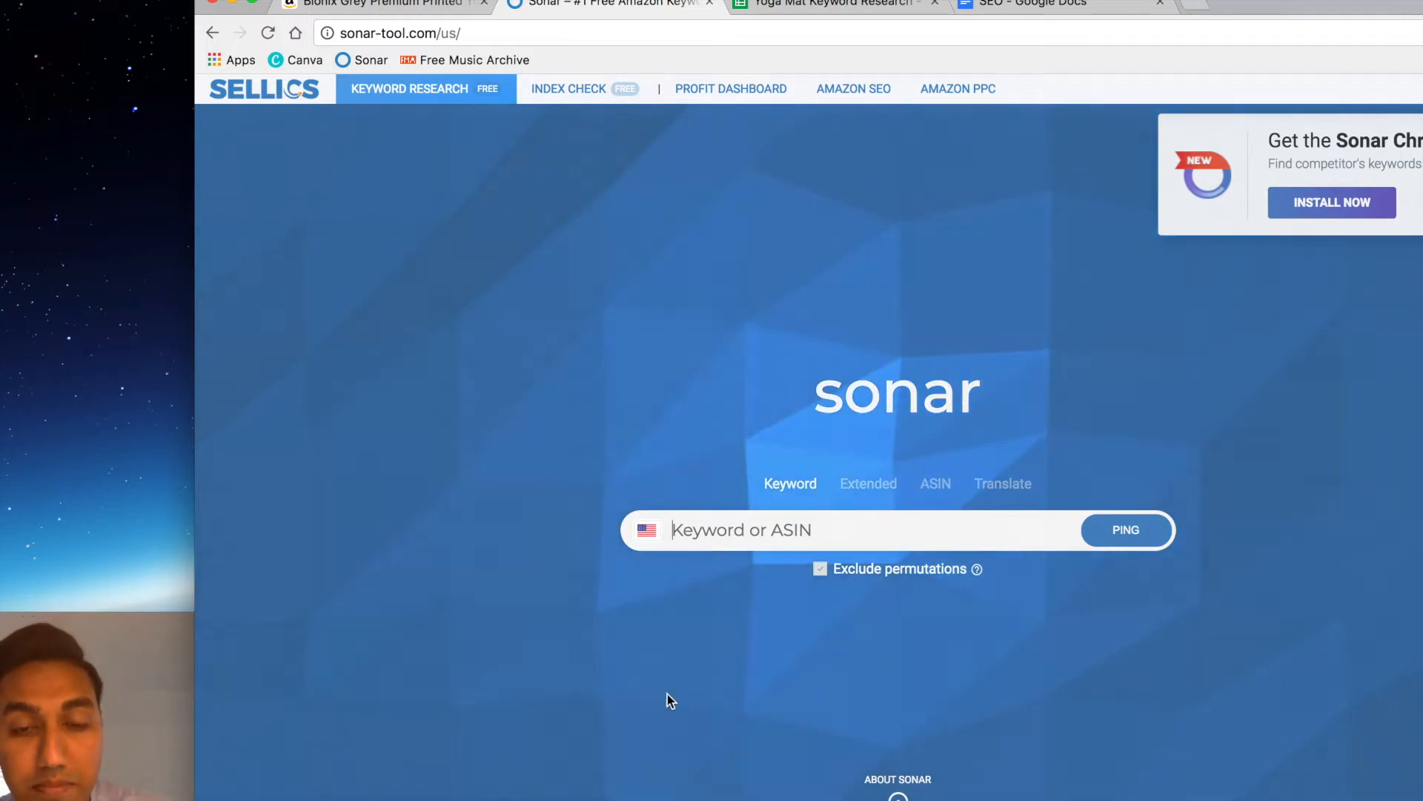
Set the marketplace to the United Kingdom and run a Sonar keyword search for "yoga mat"
scroll(667, 694, down, 1)
click(646, 477)
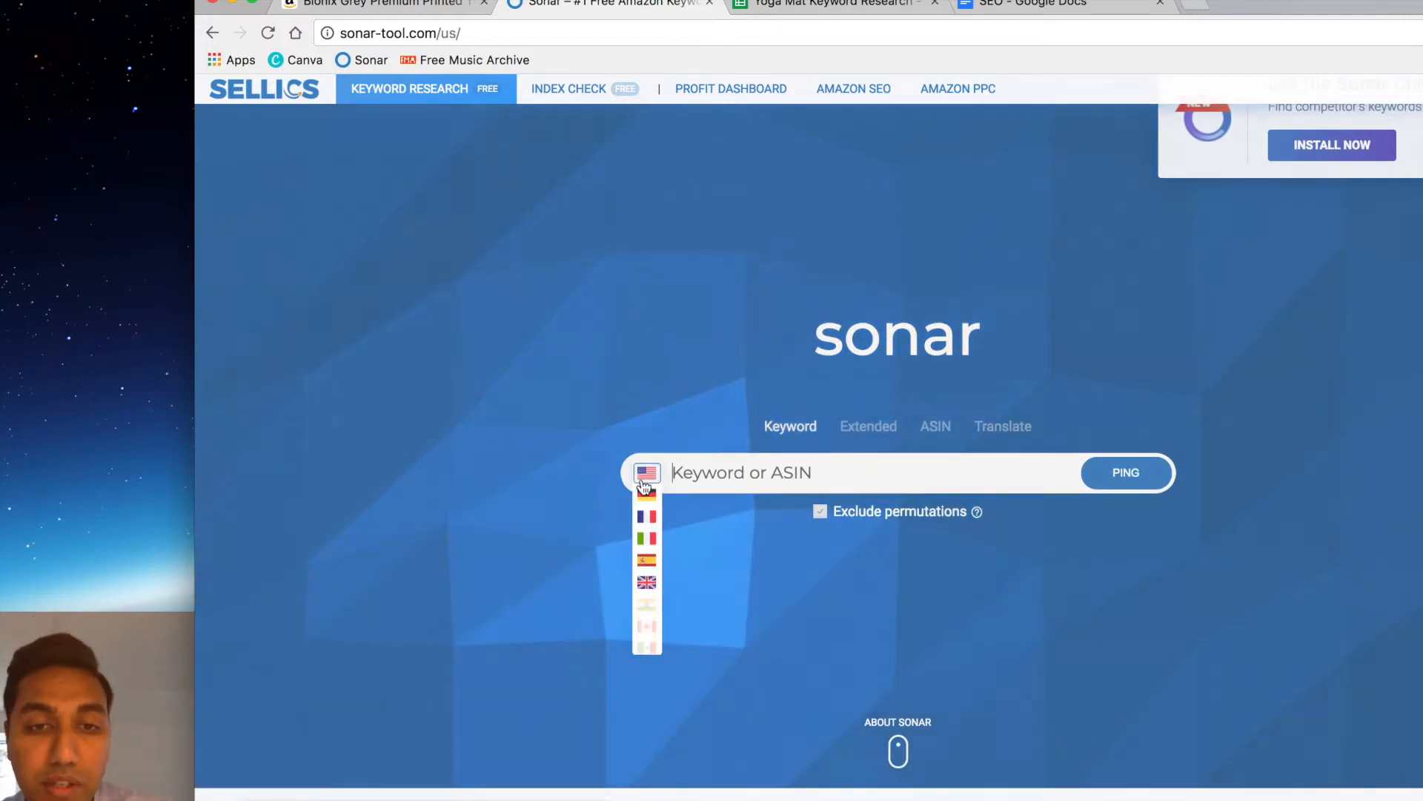
click(647, 583)
click(744, 477)
text(yoga mat)
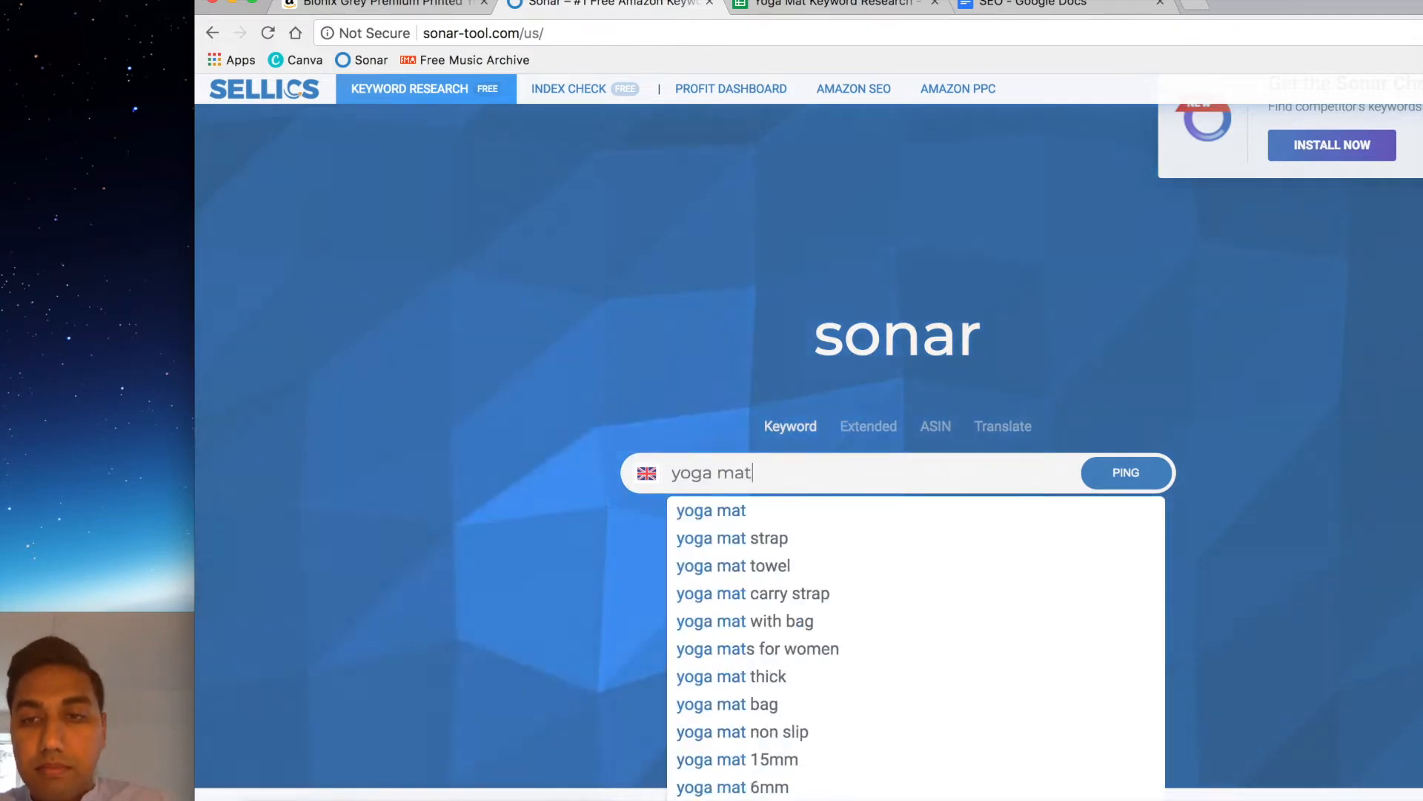
key(Return)
Examine the yoga mat keyword results and their search volume ratings
scroll(607, 391, down, 3)
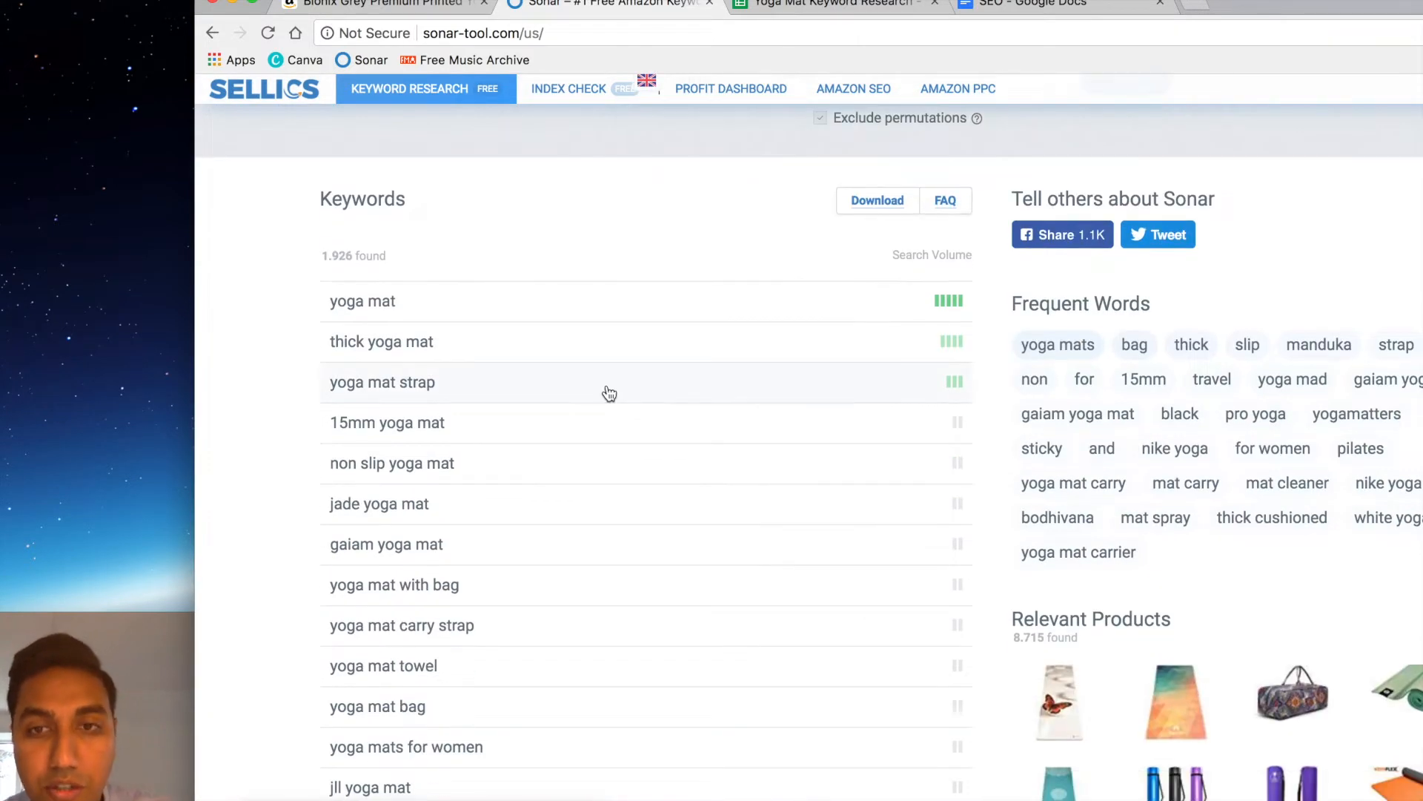
scroll(604, 381, down, 1)
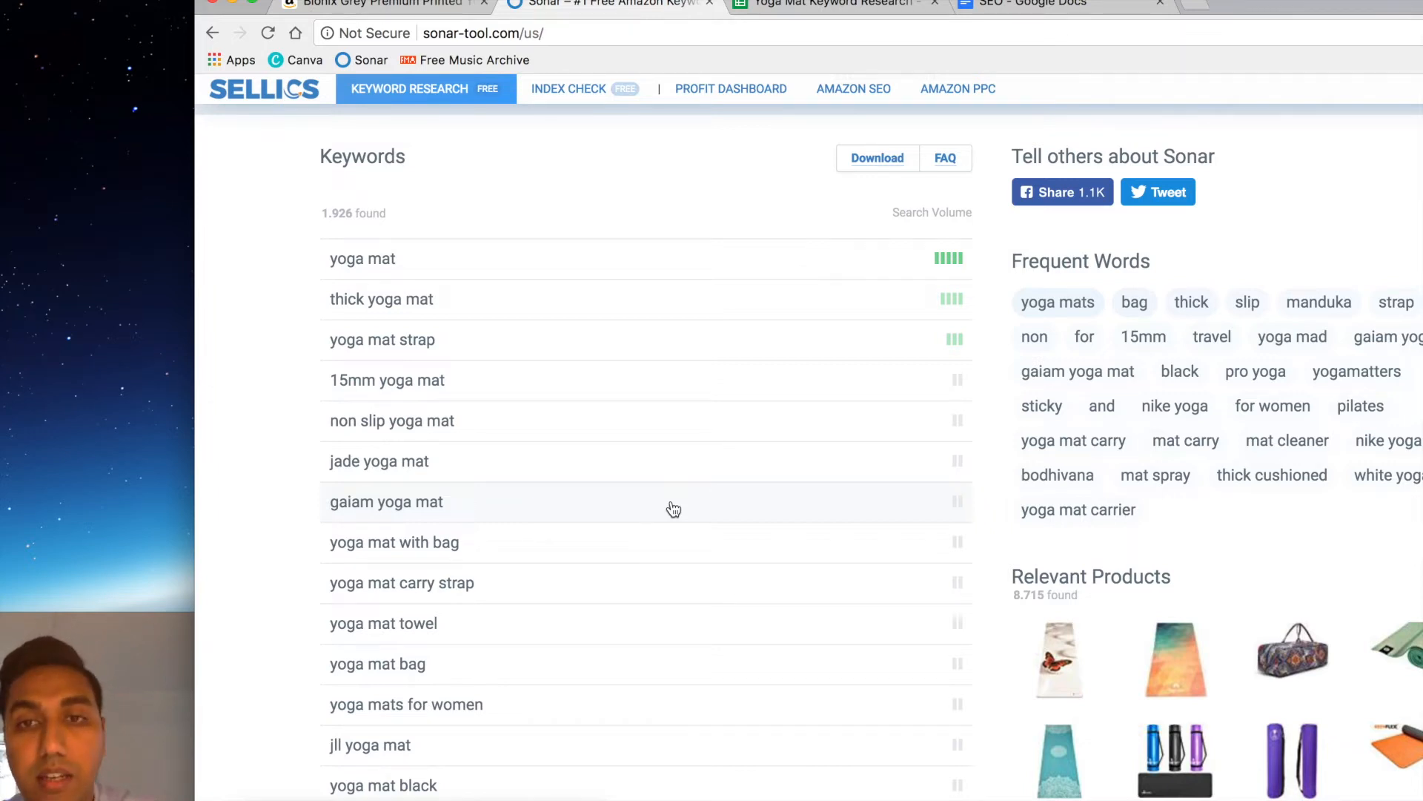
mouse_move(946, 266)
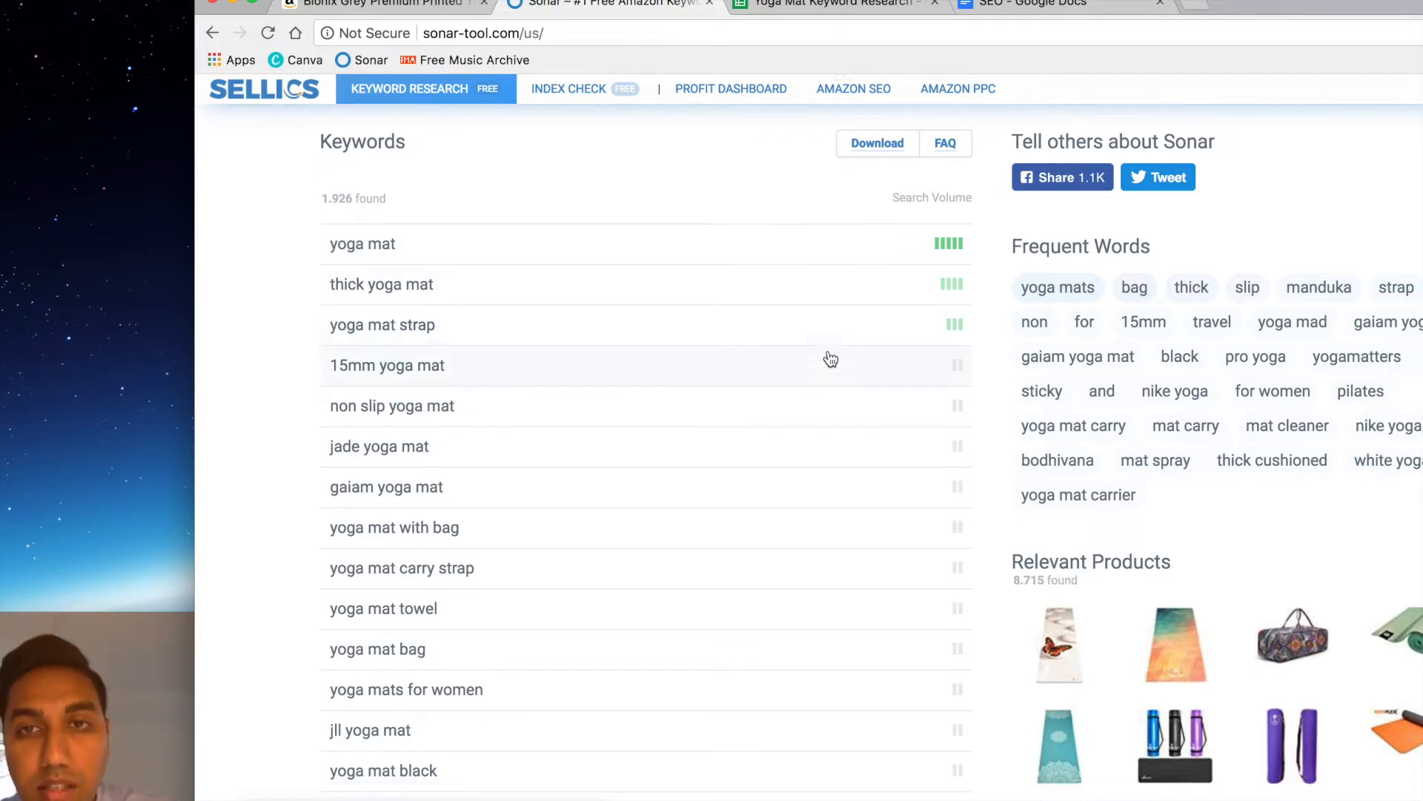
scroll(831, 359, up, 3)
scroll(830, 357, down, 2)
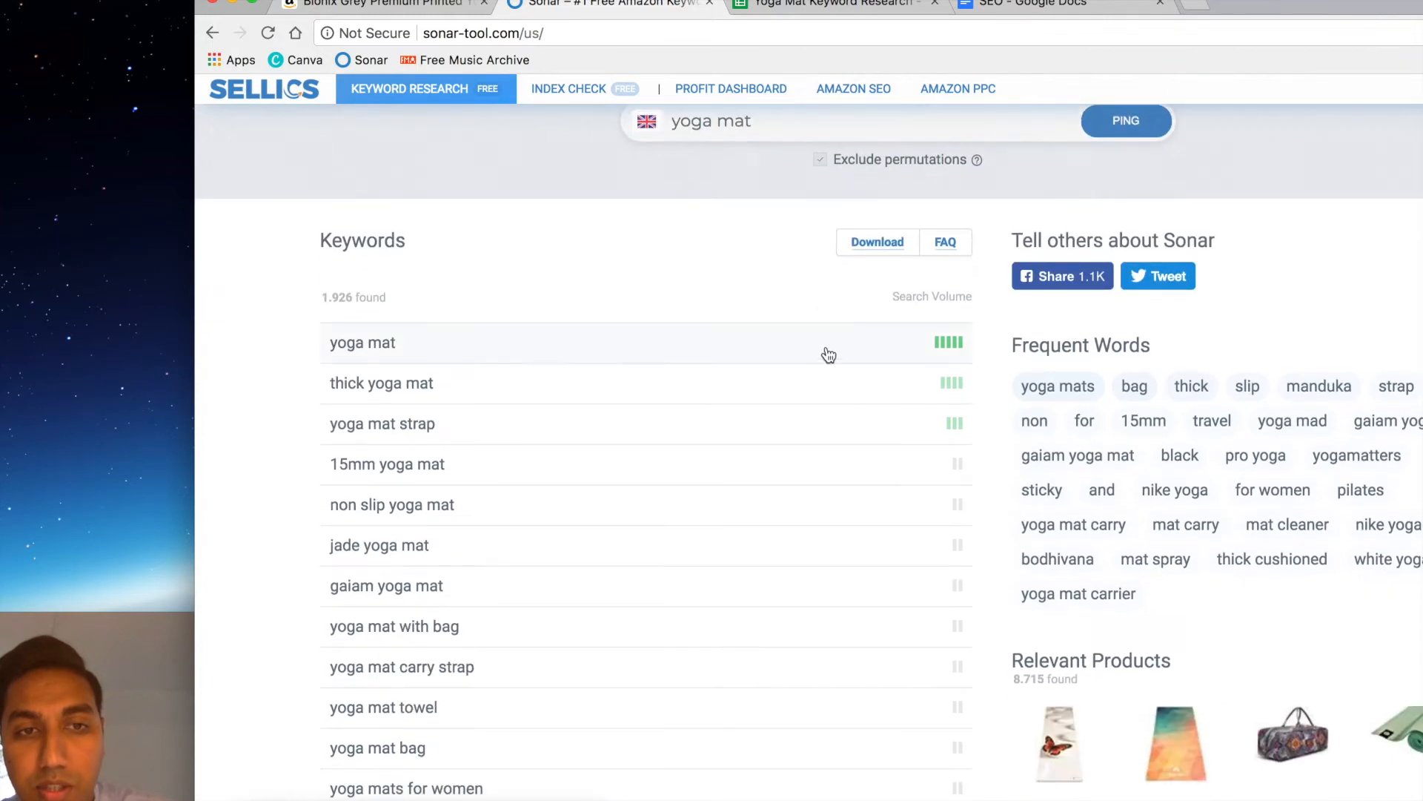
scroll(791, 536, down, 3)
scroll(794, 536, down, 3)
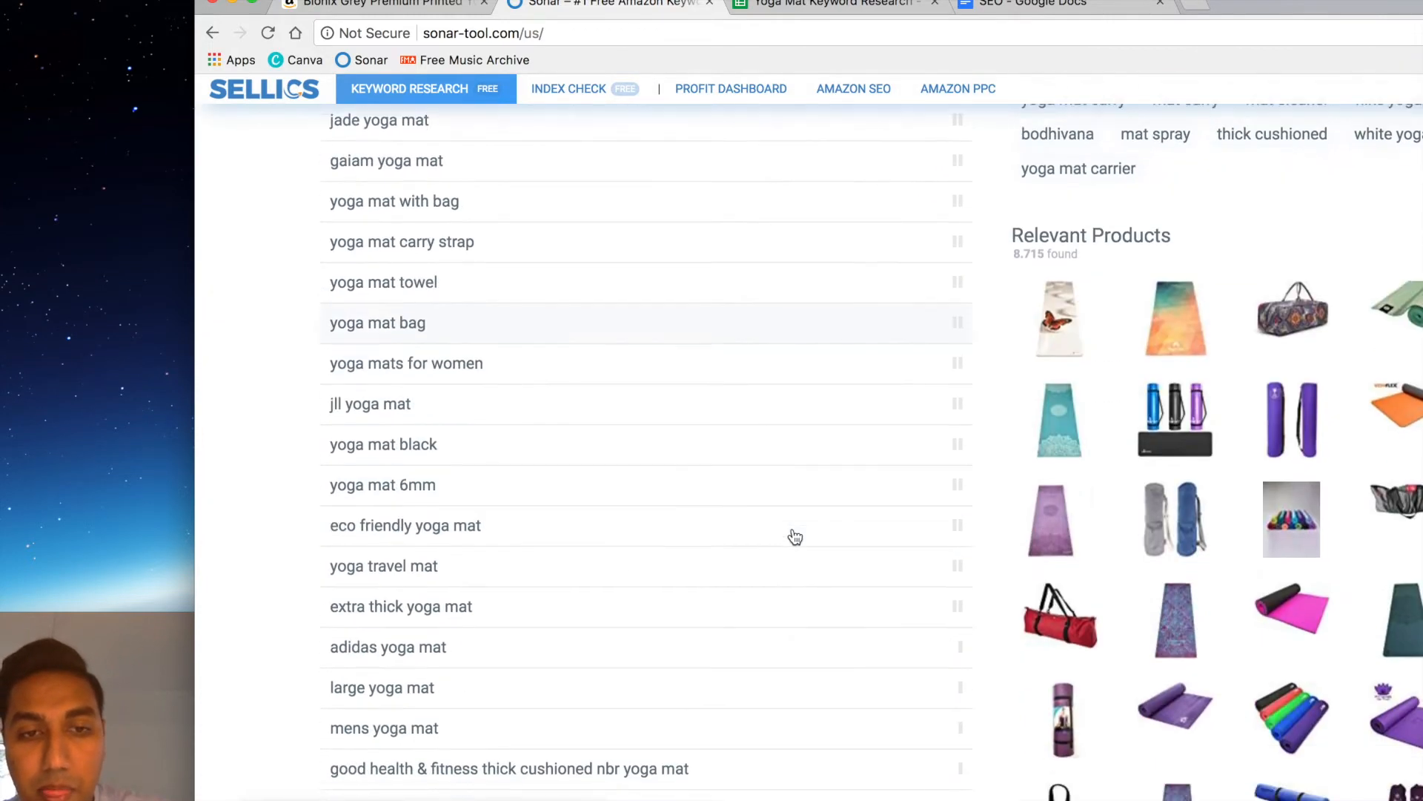
scroll(794, 537, up, 5)
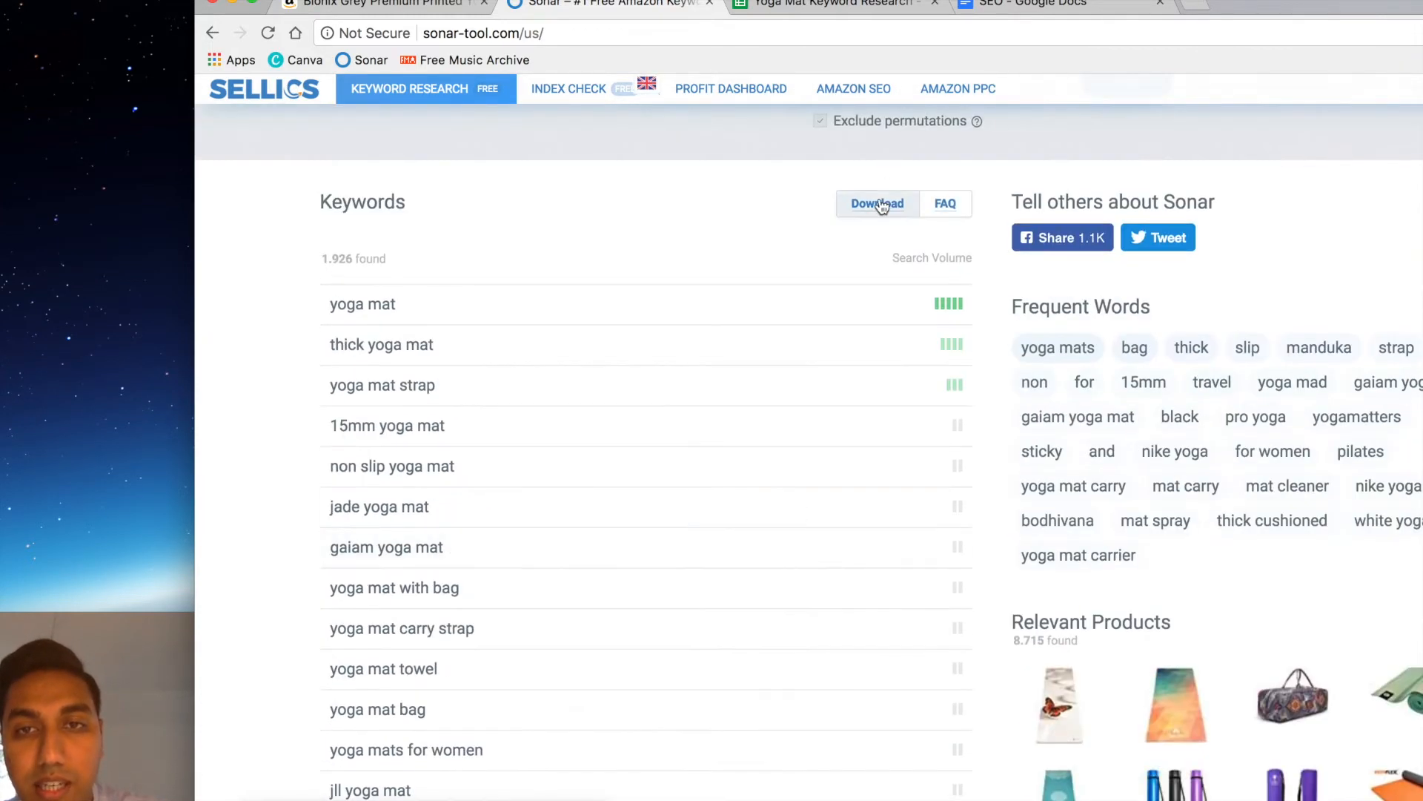
Download the full yoga mat keyword list and copy its table from the downloaded file in Numbers
click(877, 204)
click(839, 353)
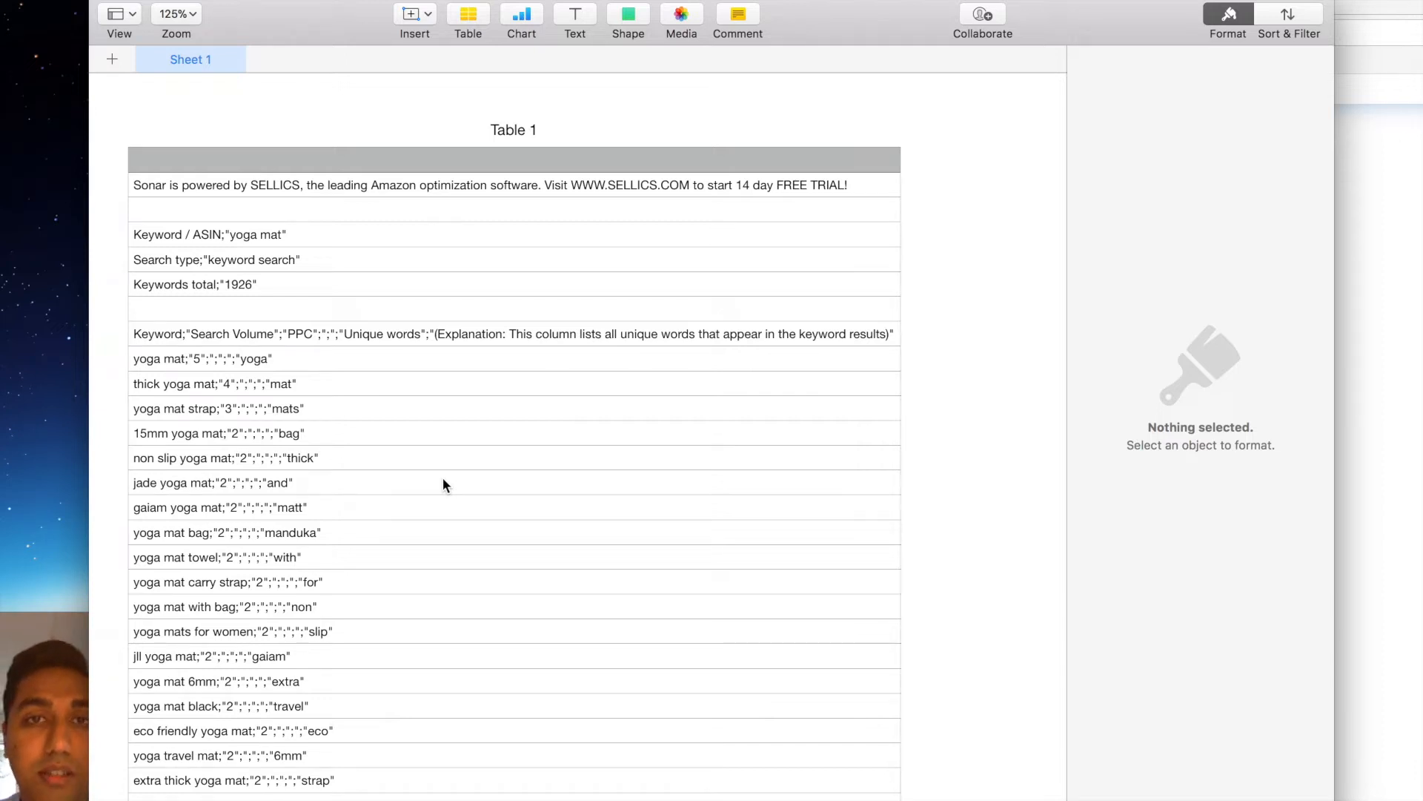
click(260, 189)
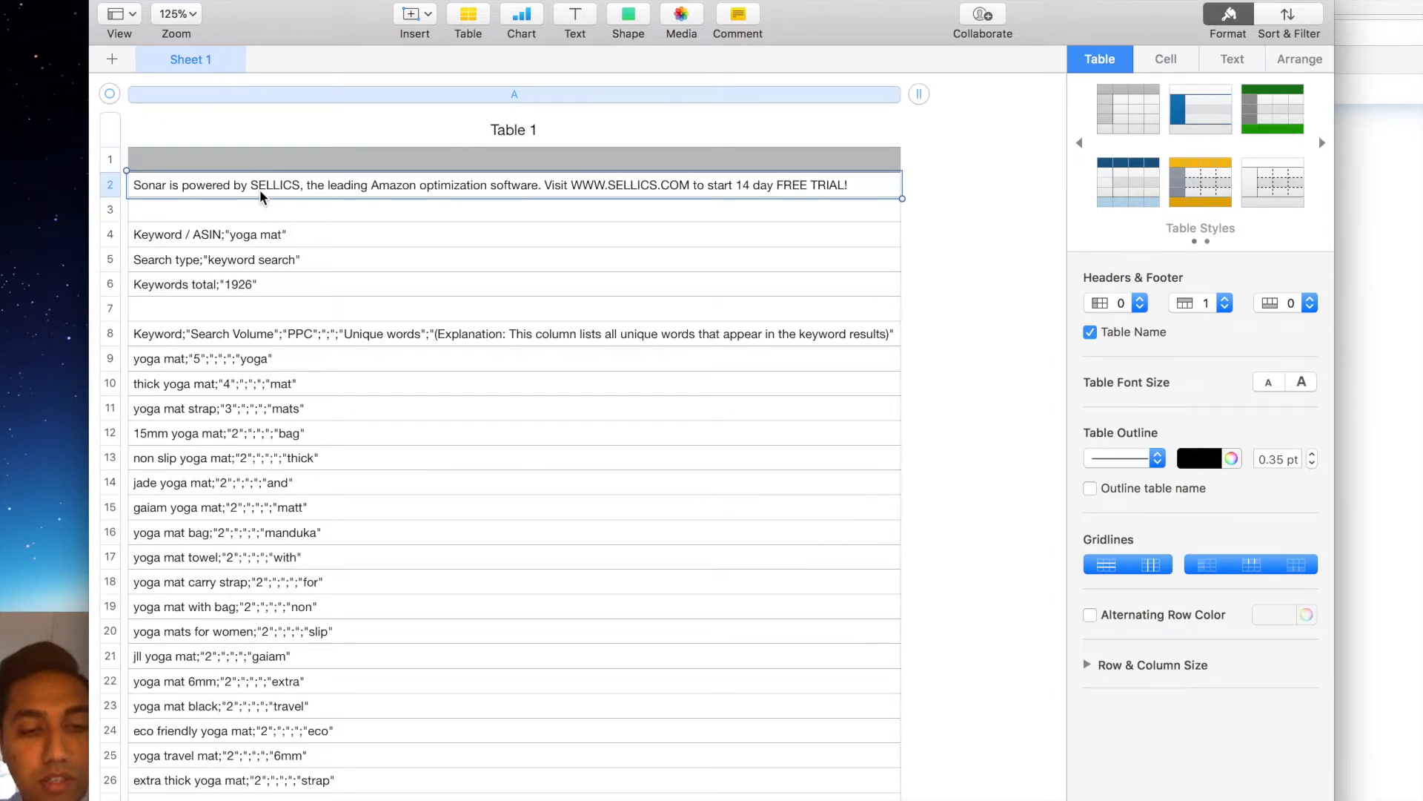
key(Escape)
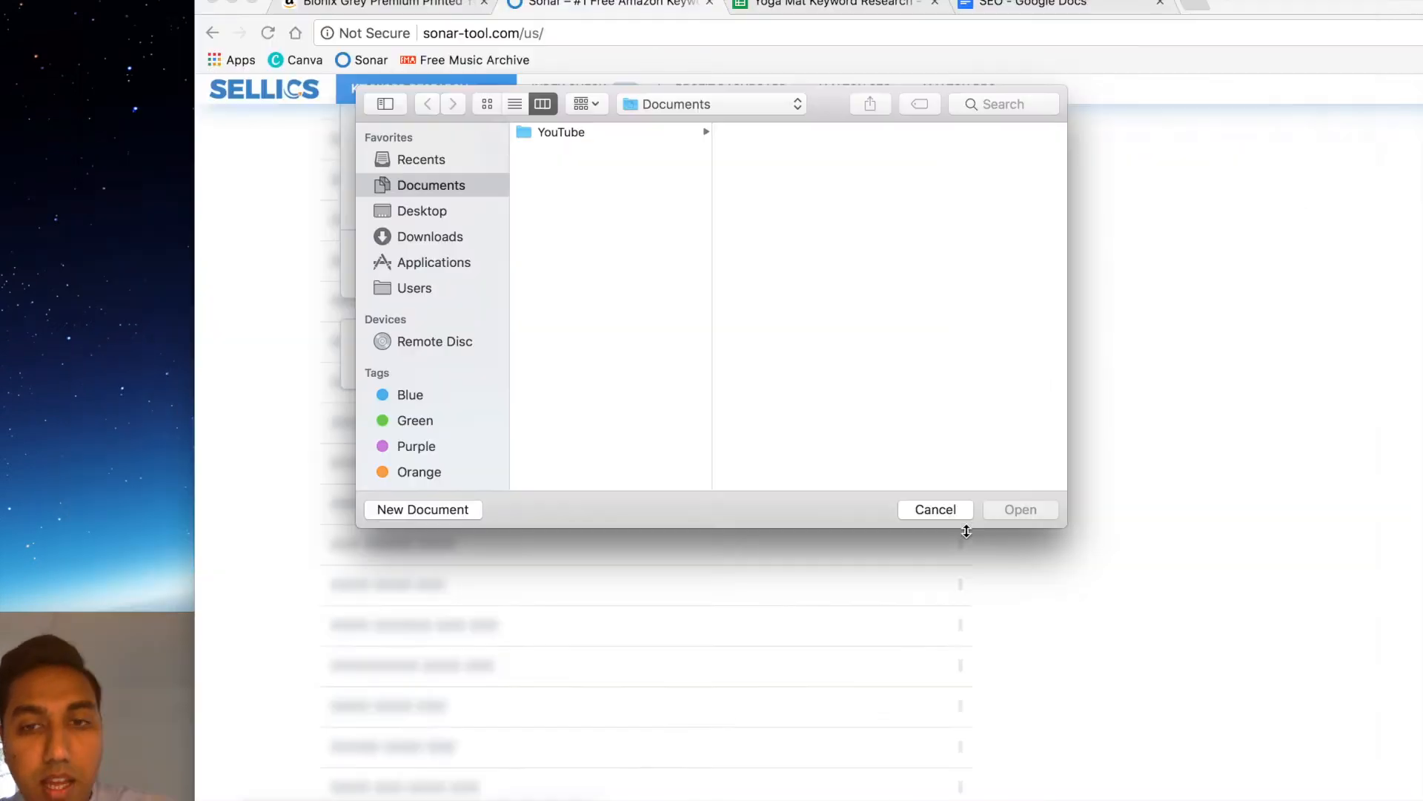
click(935, 510)
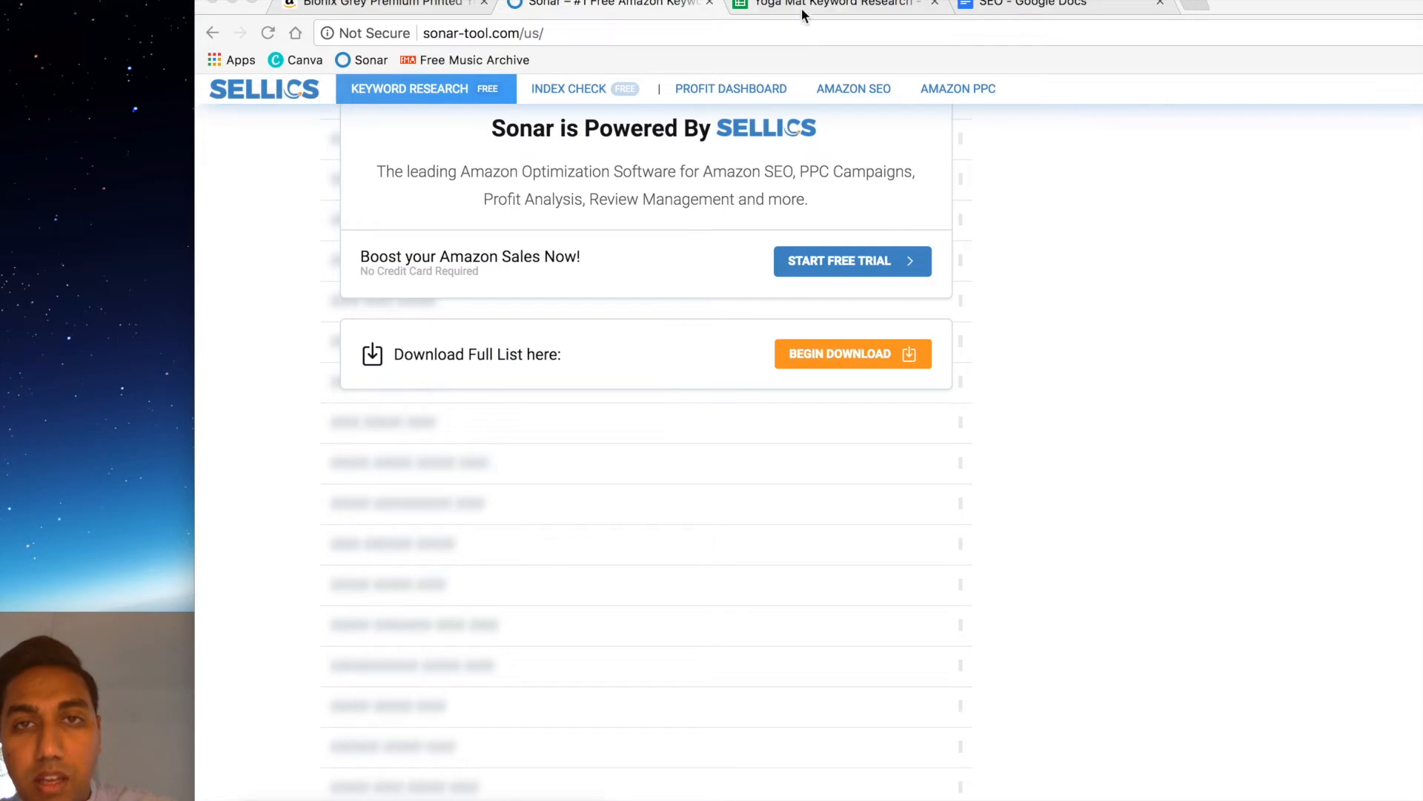
Paste the copied keyword data into the Yoga Mat Keyword Research spreadsheet in Google Sheets, starting at cell A1
click(802, 7)
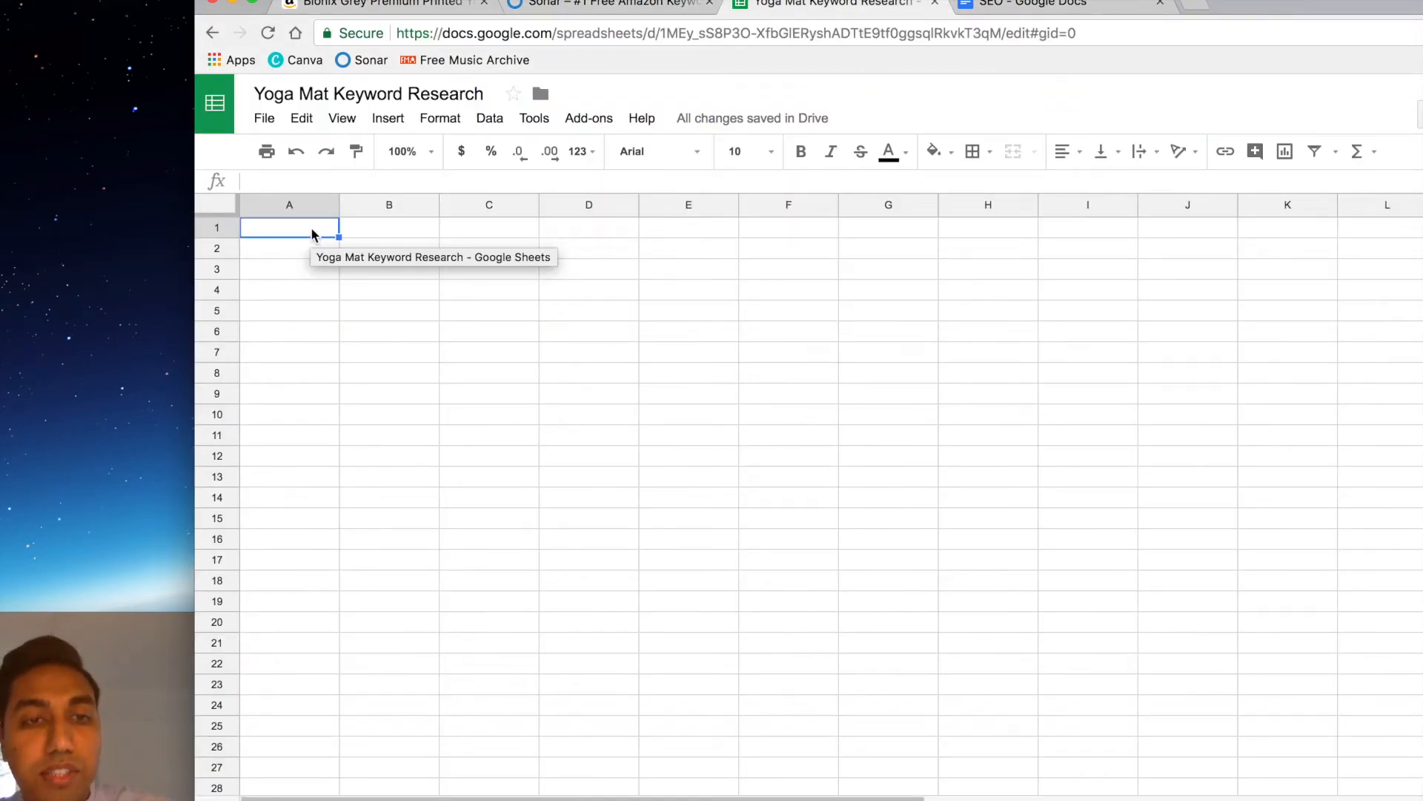
key(super+v)
click(304, 250)
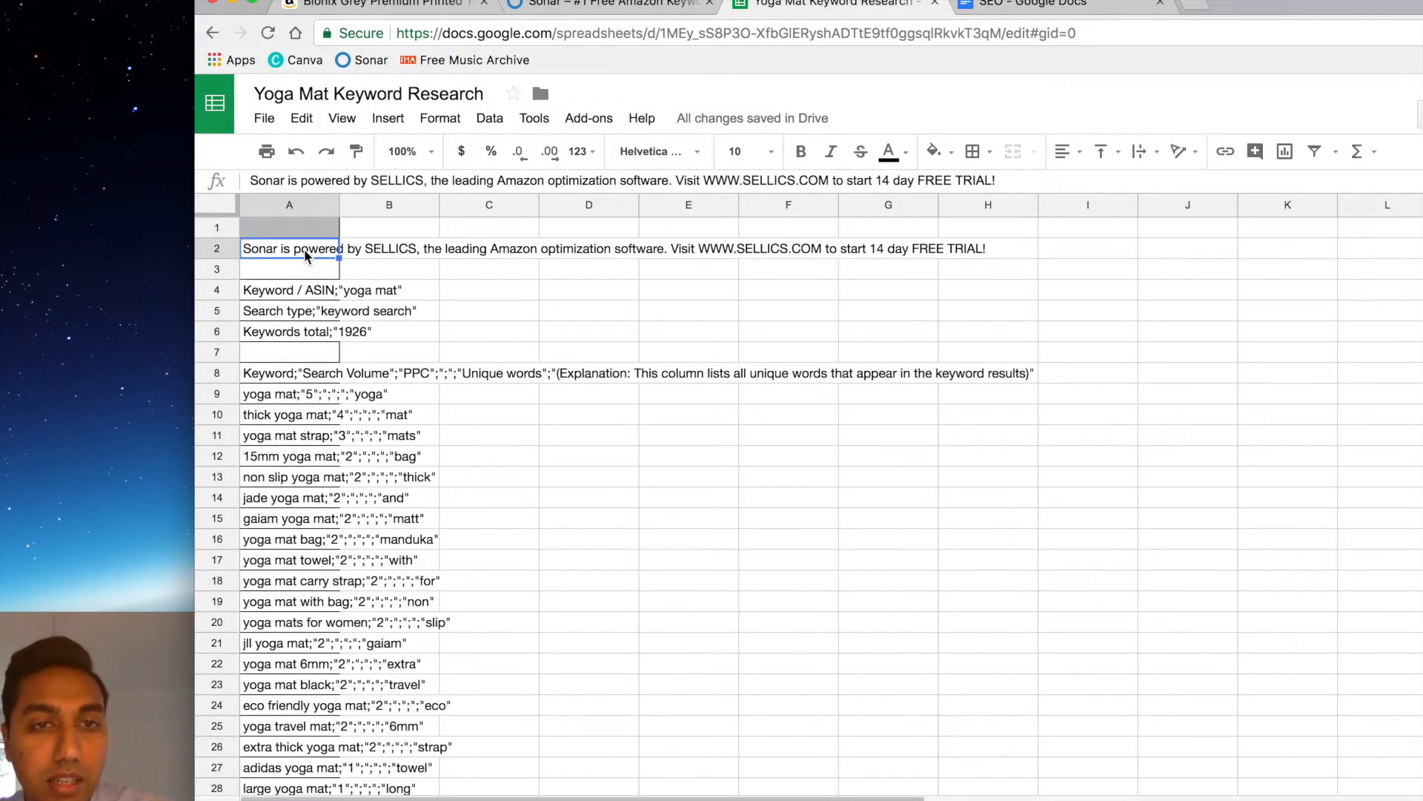
Delete rows 1 to 7 above the keyword header row
drag(222, 227, 215, 353)
right_click(215, 361)
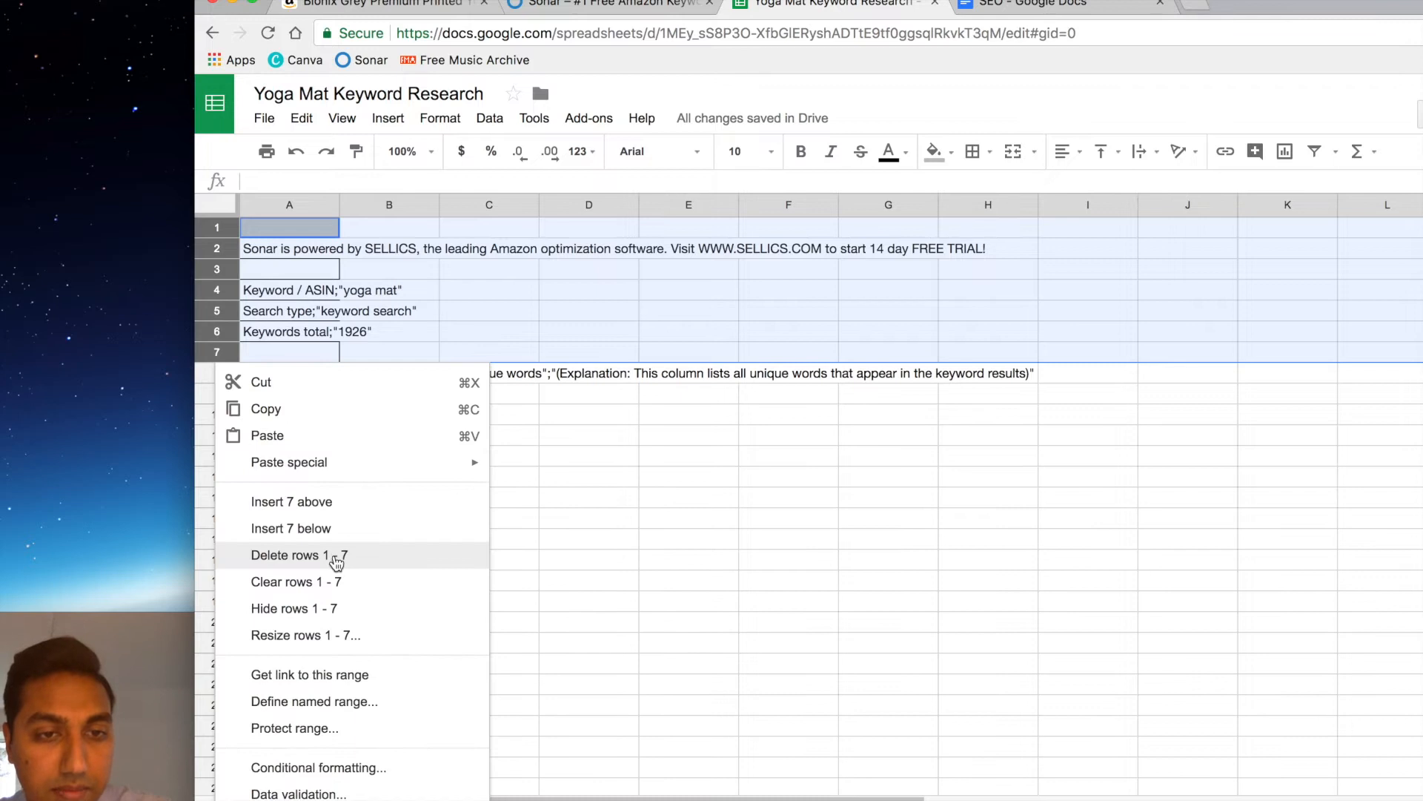
click(336, 557)
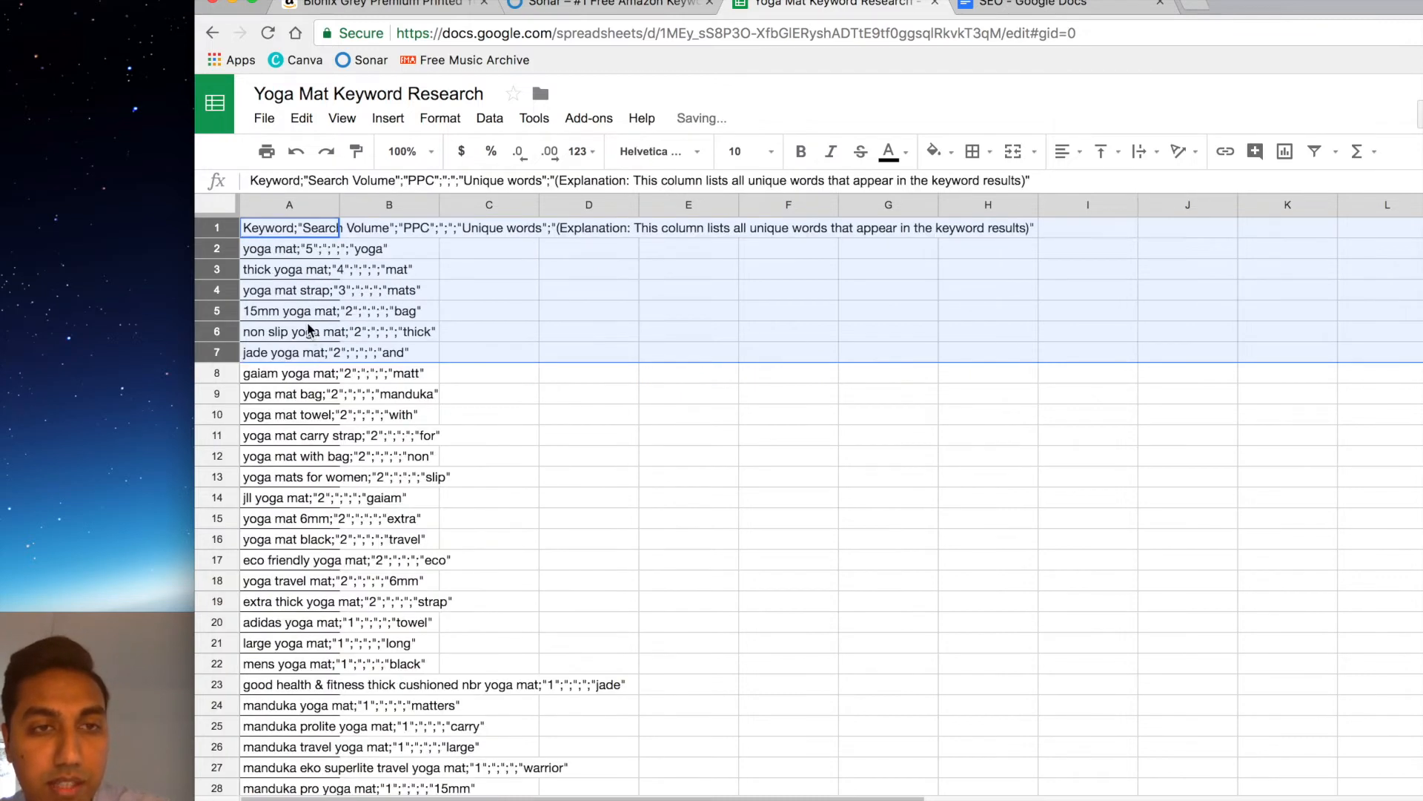
click(310, 331)
Split the text in column A into columns with a semicolon separator and fit column A's width to its keywords
click(297, 204)
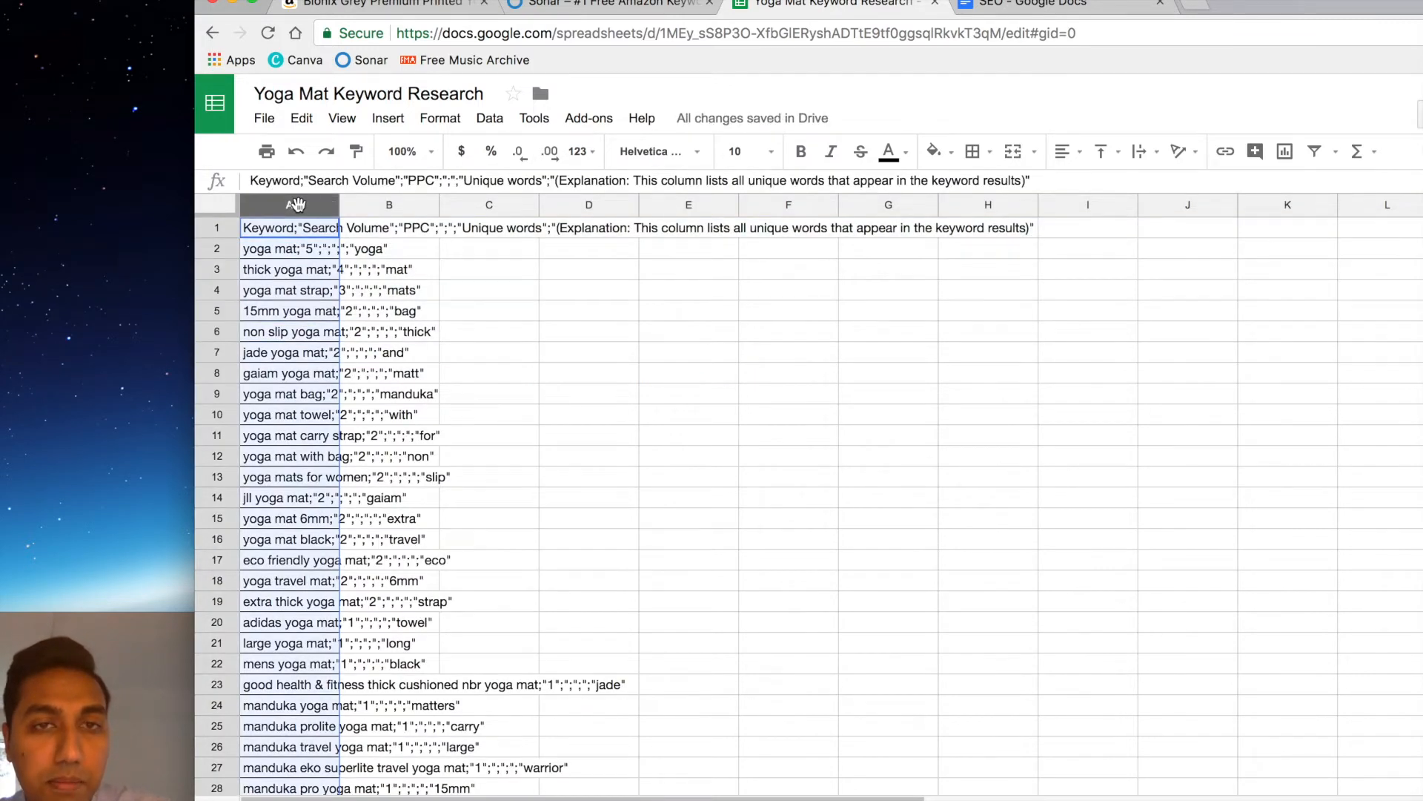
click(491, 119)
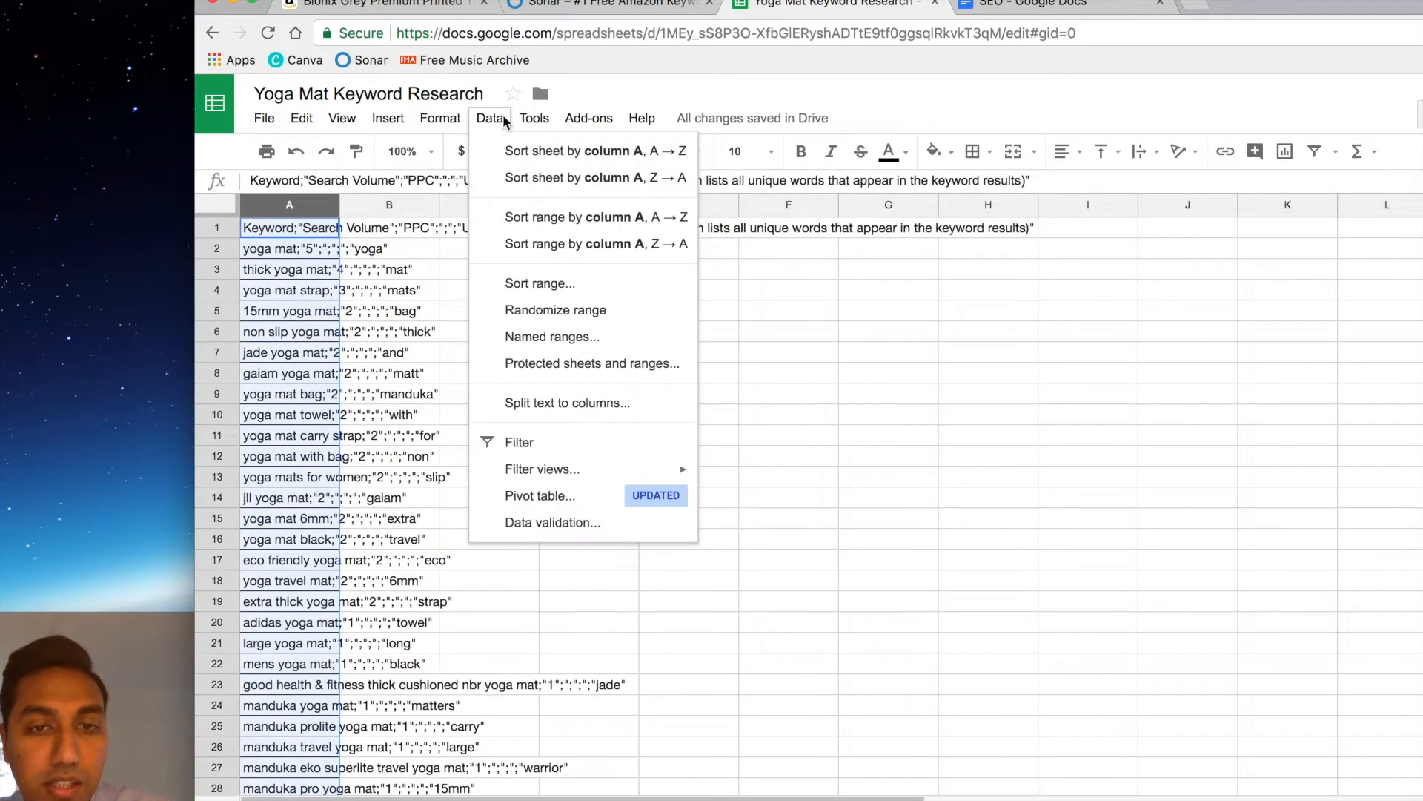
click(568, 411)
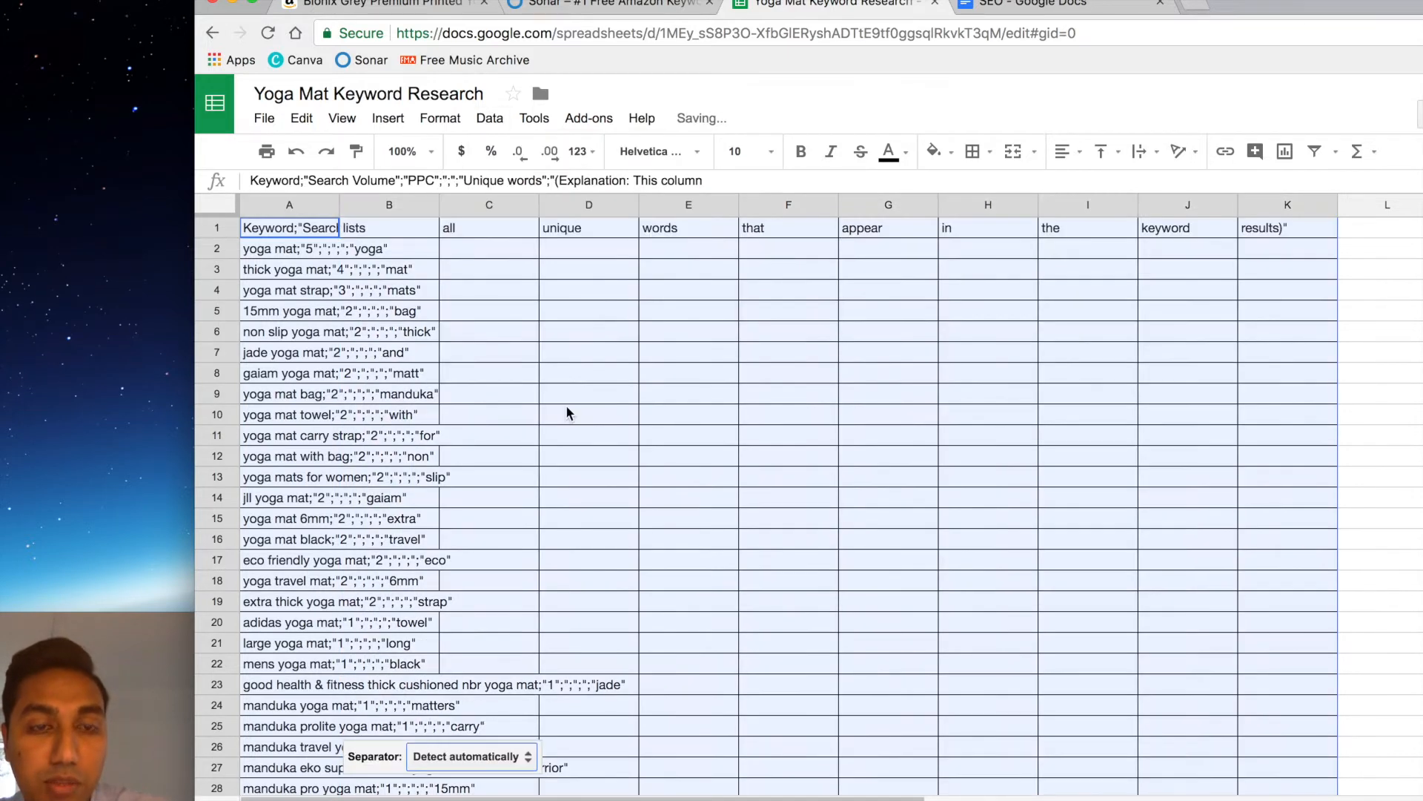
click(469, 757)
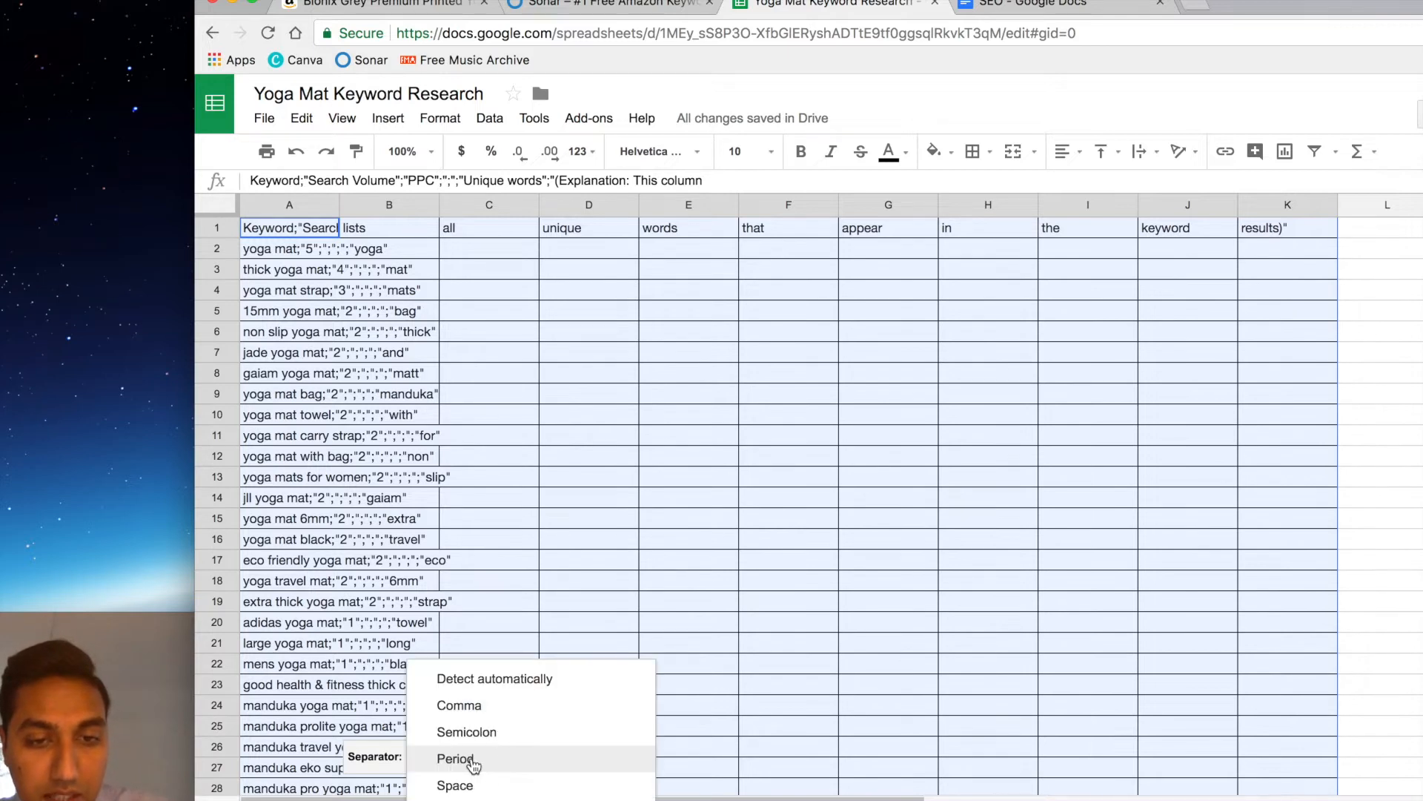
click(507, 738)
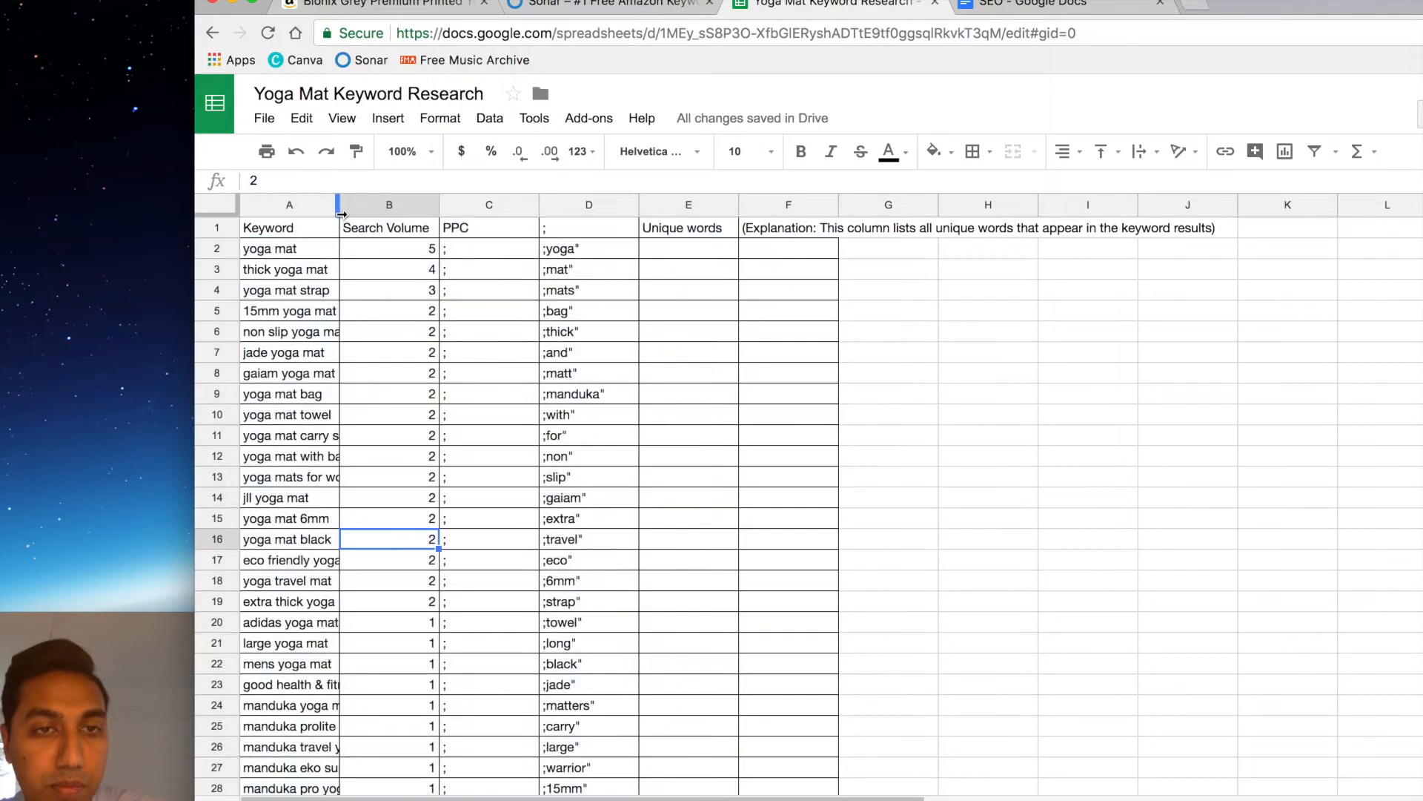
double_click(339, 206)
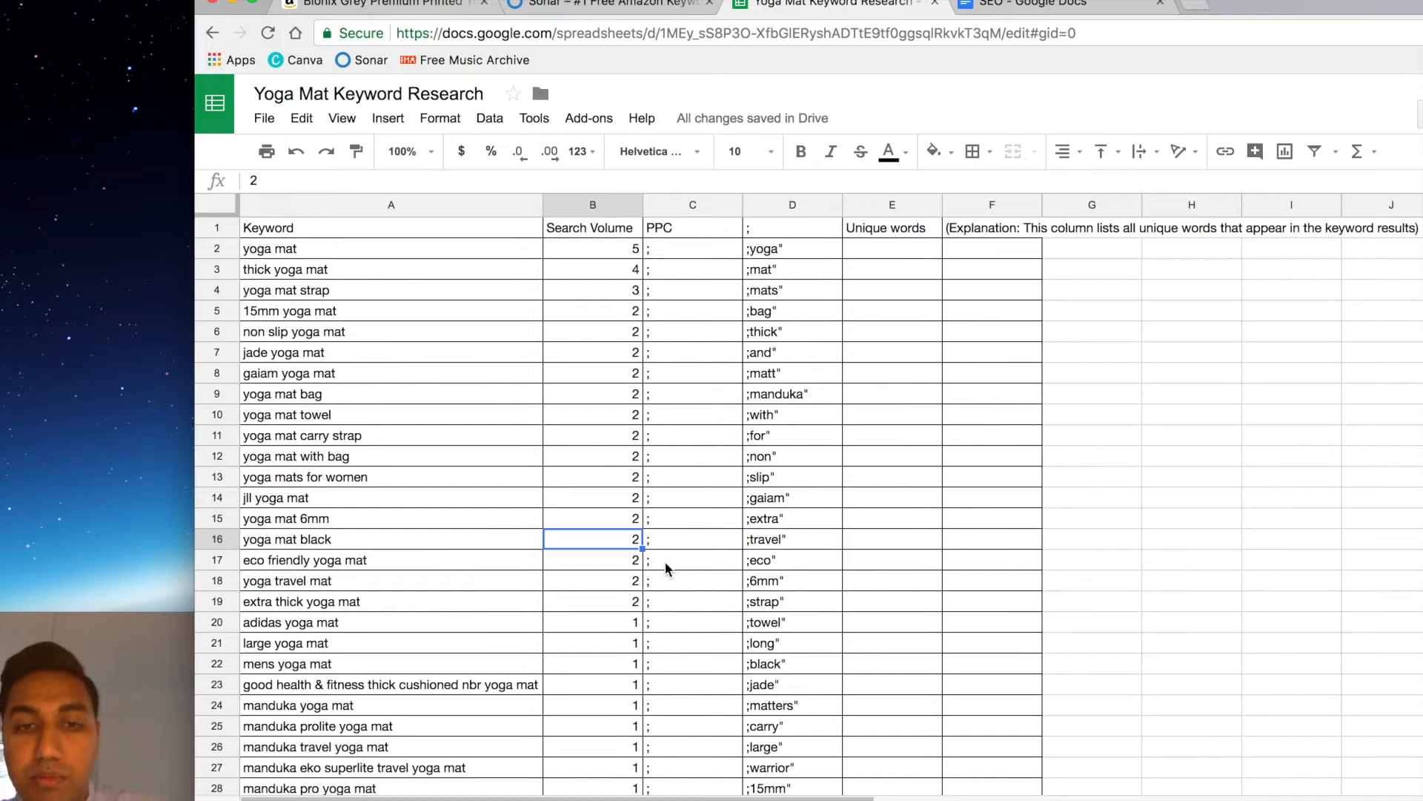
Delete the three extra columns after PPC: the unique words heading, the word list and the explanation
click(787, 206)
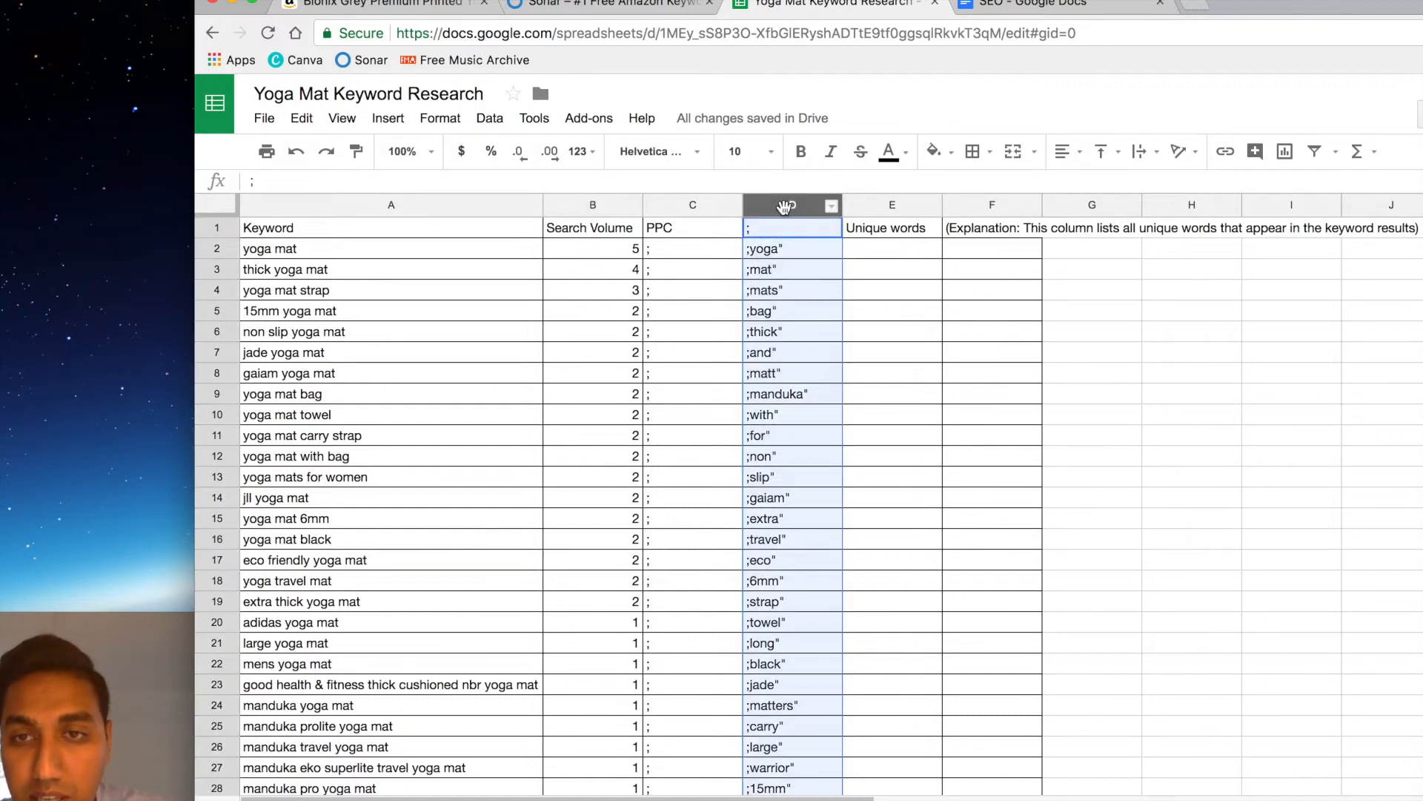
drag(787, 206, 875, 206)
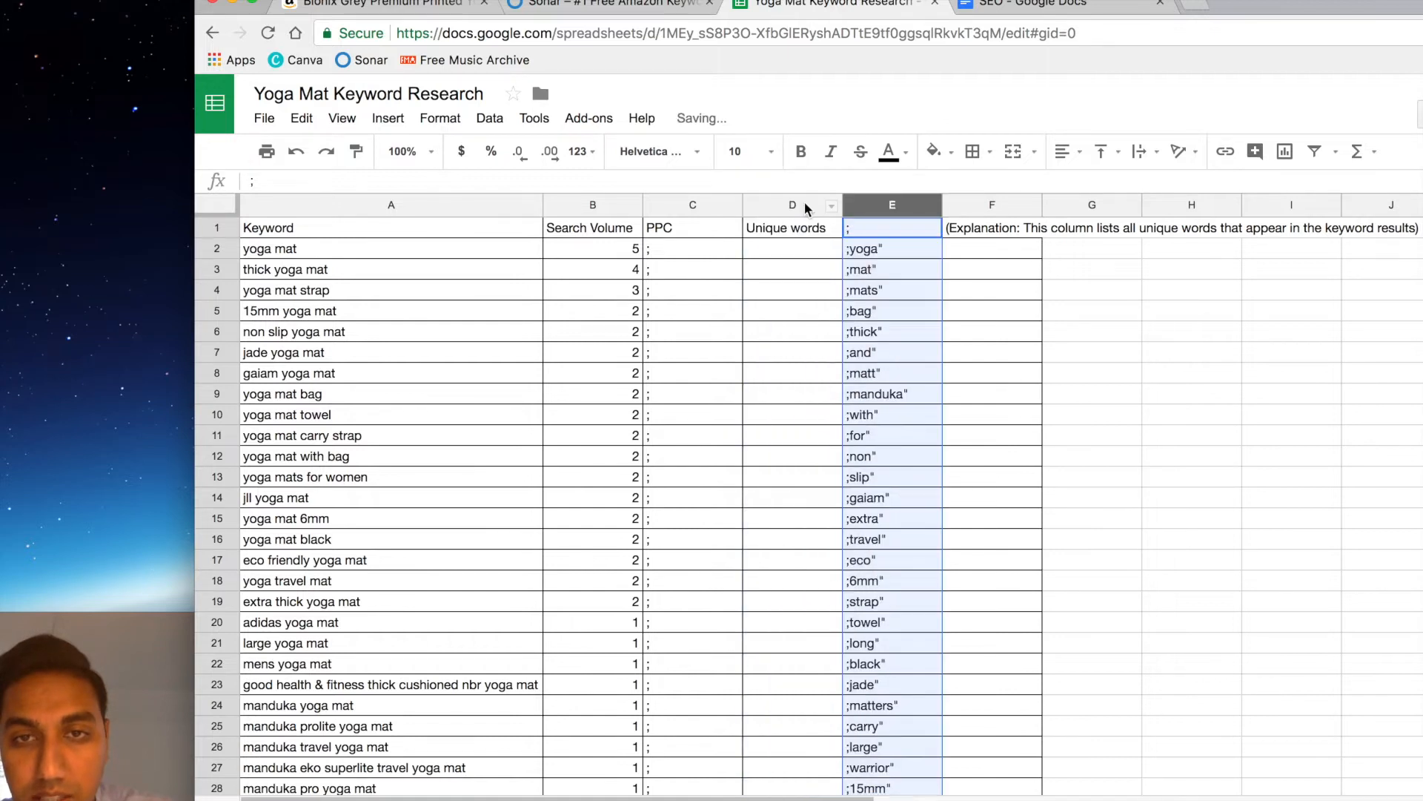
click(807, 207)
right_click(807, 207)
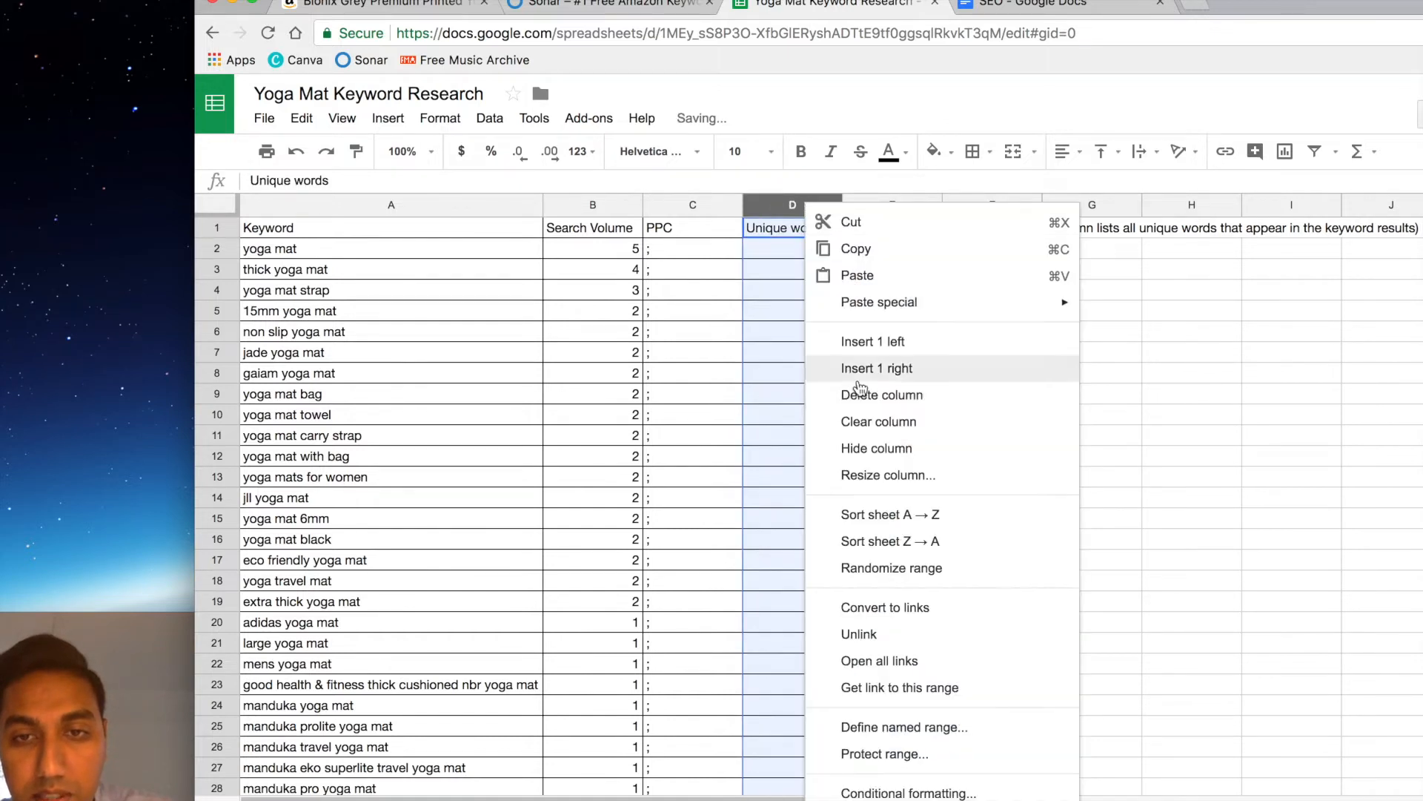
click(906, 401)
right_click(794, 208)
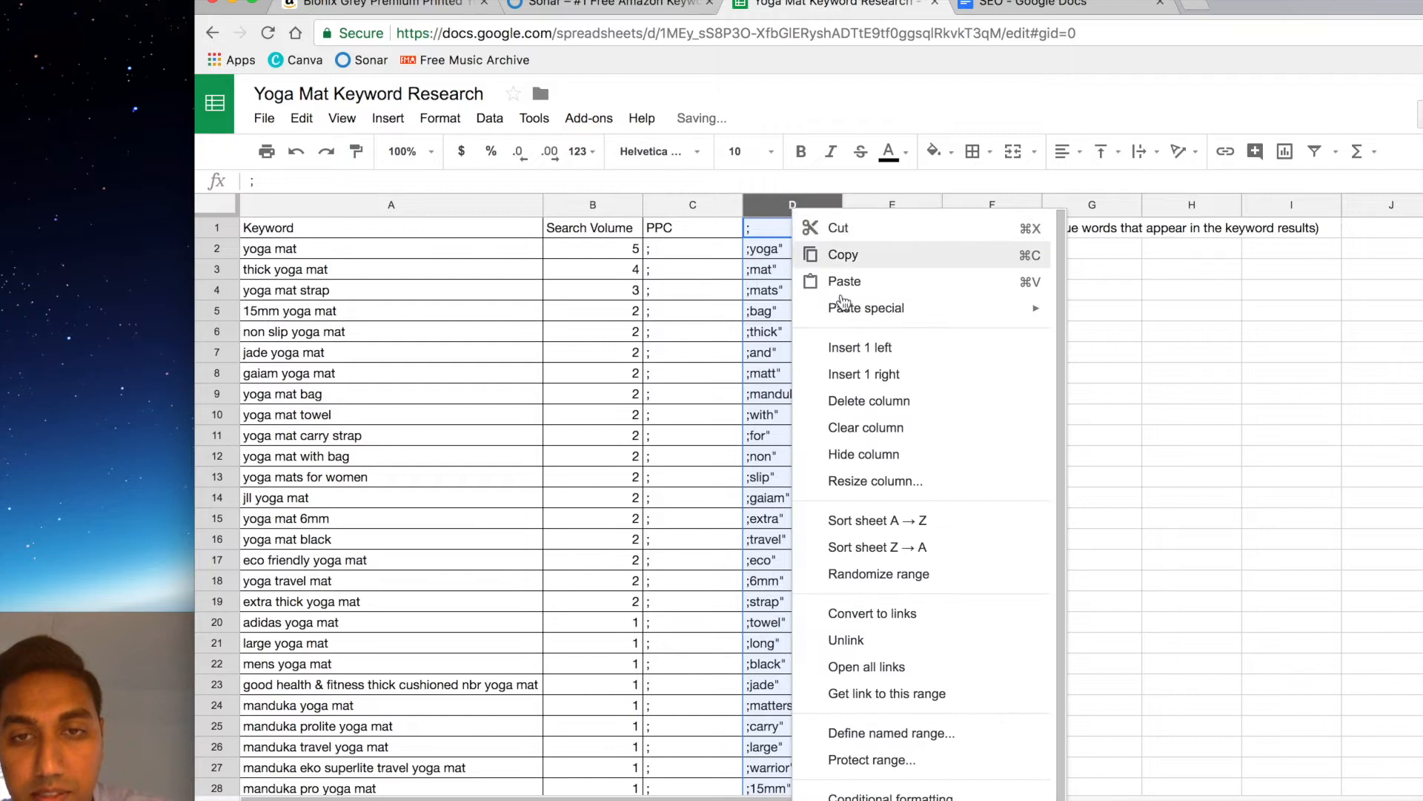
click(890, 405)
right_click(805, 206)
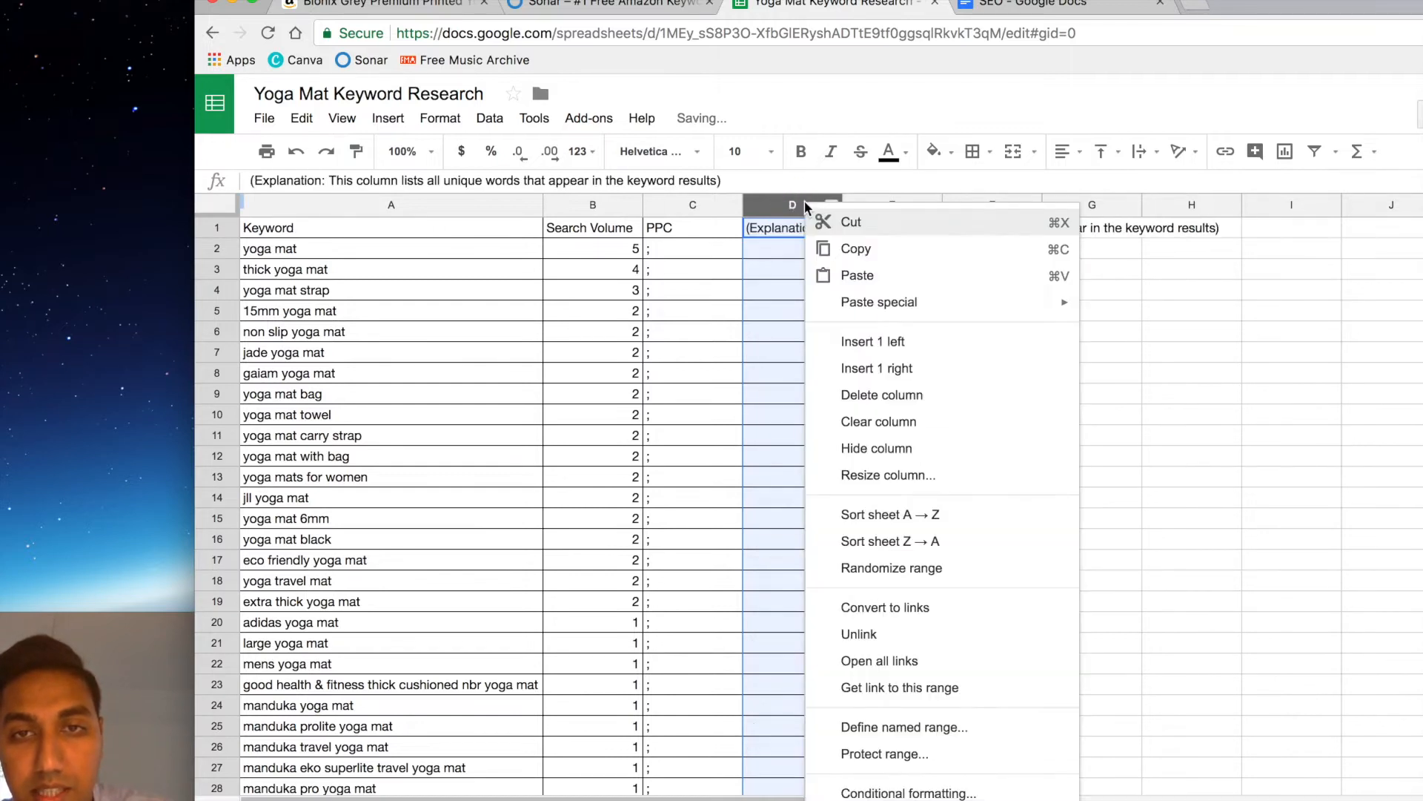
click(881, 397)
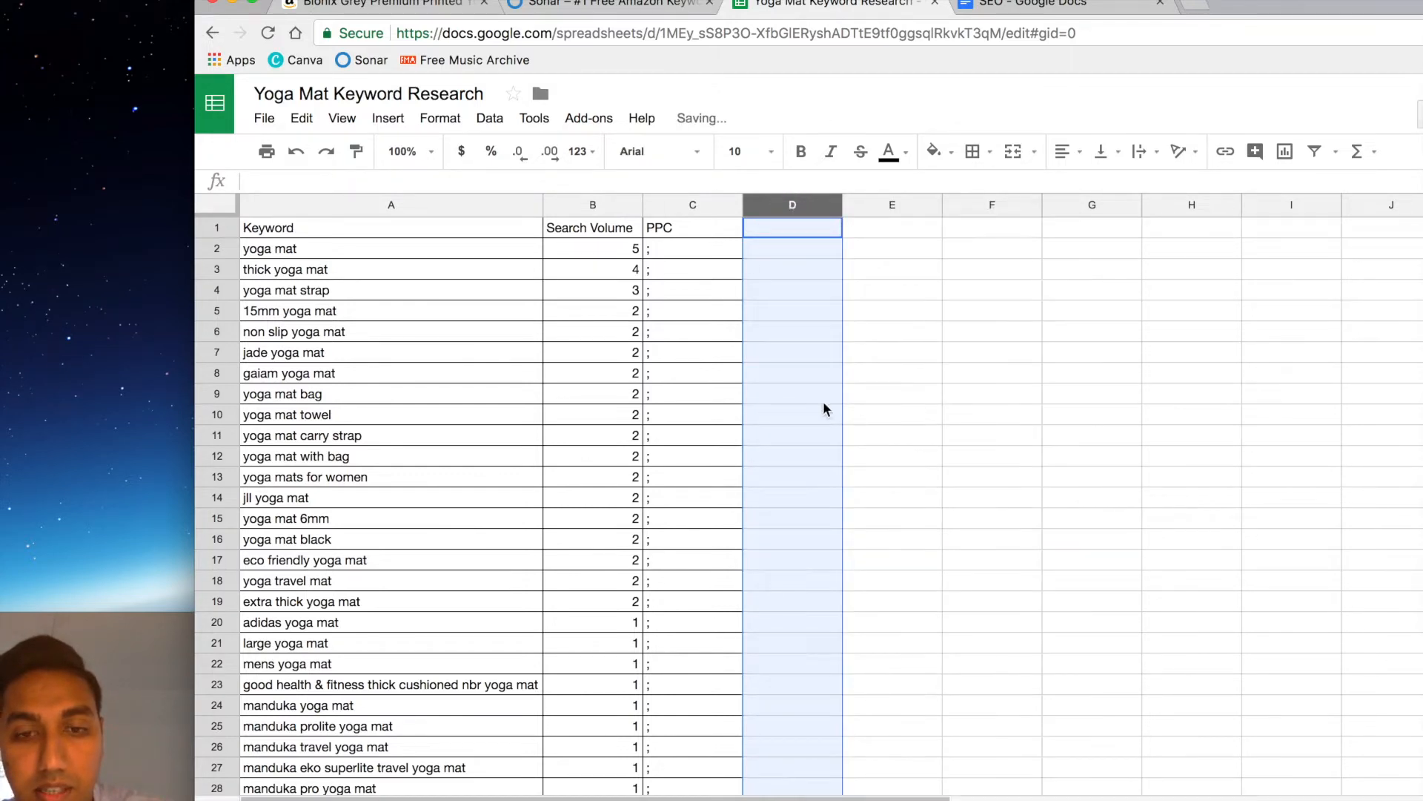
click(535, 251)
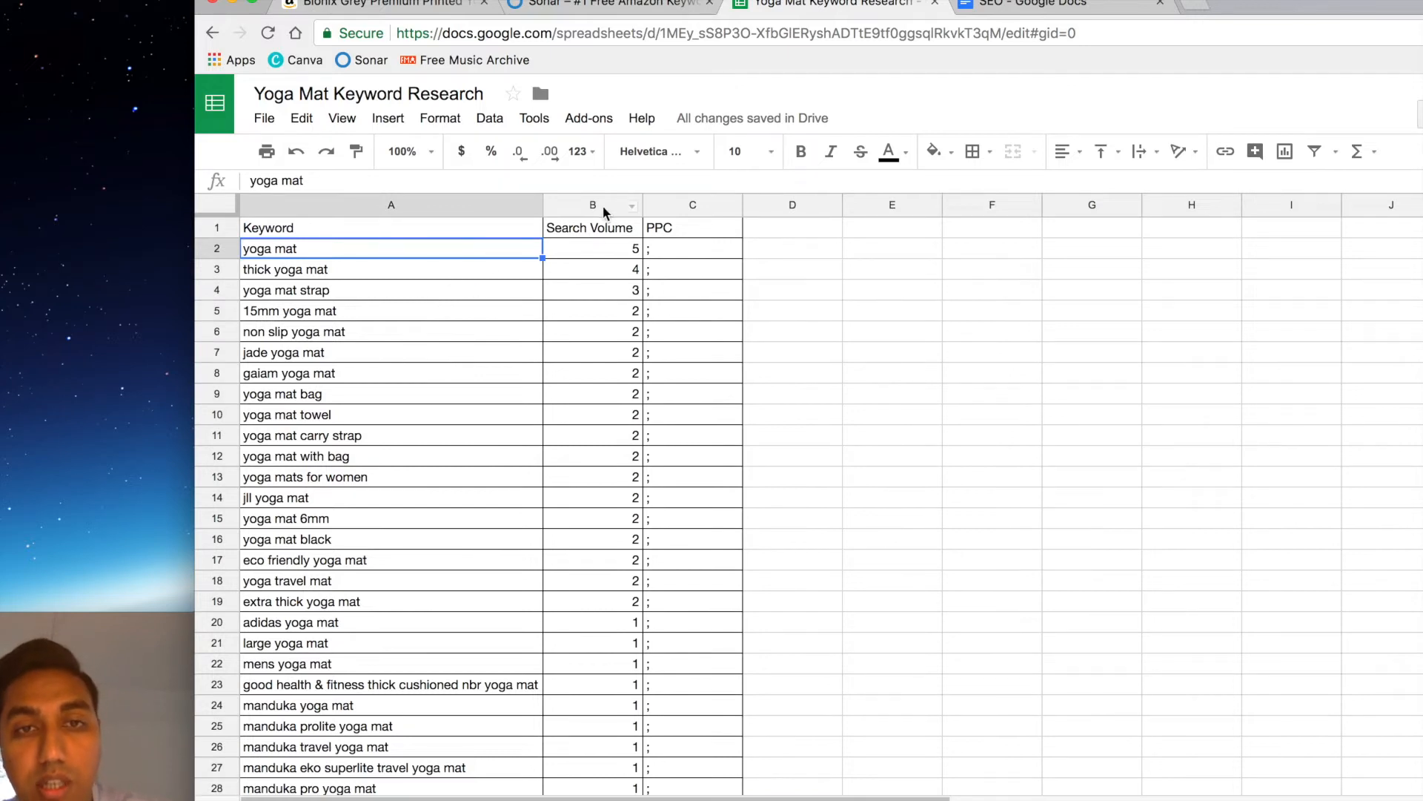
Add a blank sheet to the spreadsheet and return to the Sonar keyword tool
click(254, 800)
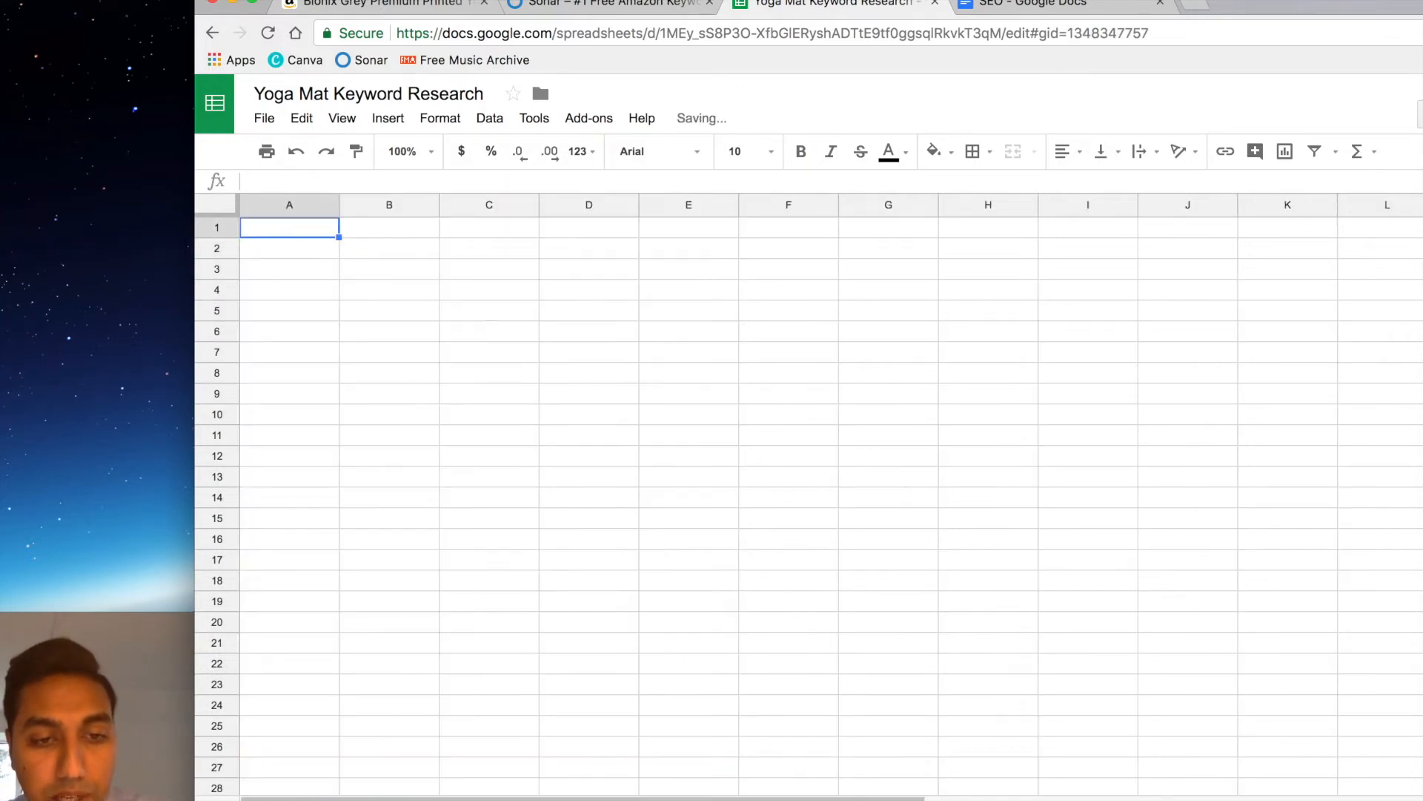
click(634, 9)
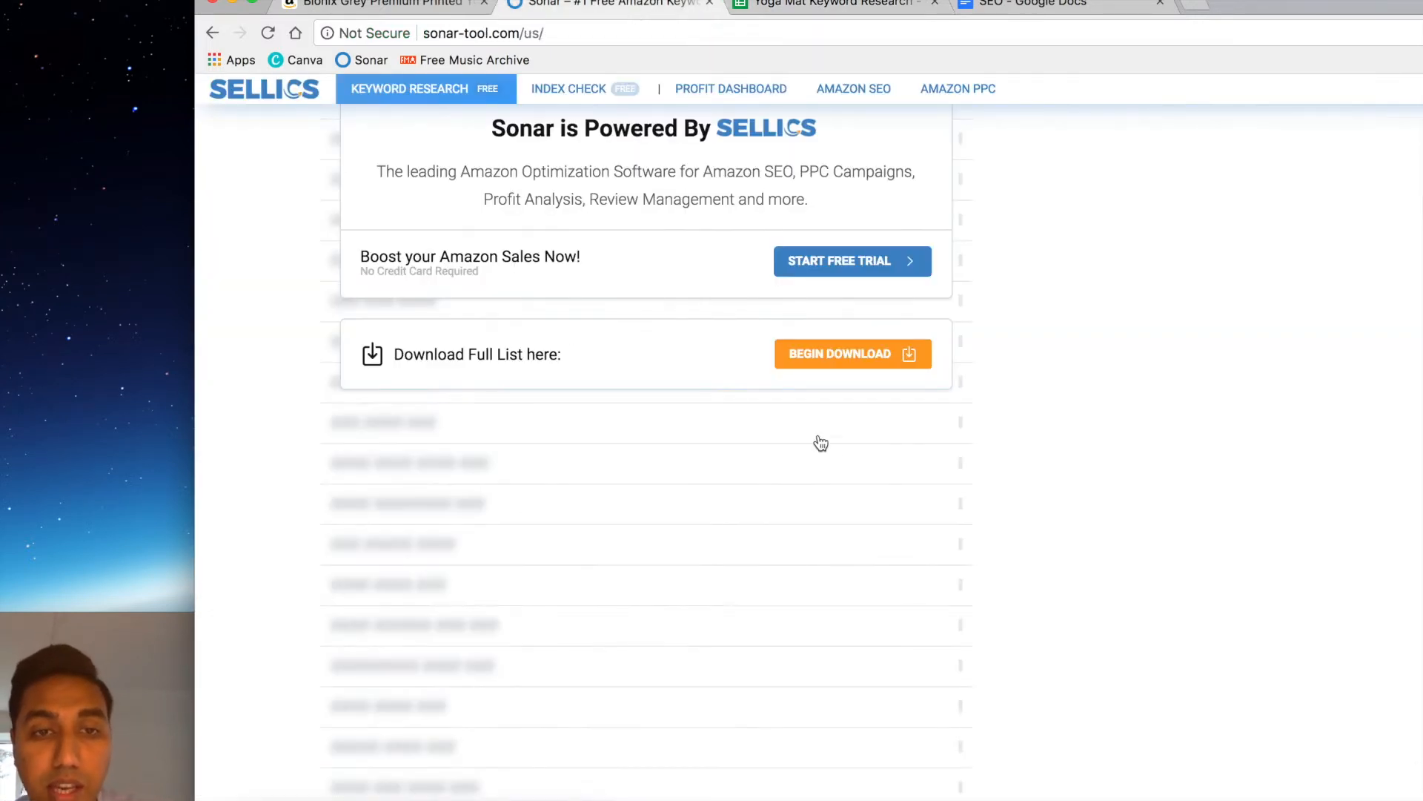
Search Sonar's UK keywords for "pilates mat" in place of the yoga mat search
click(834, 428)
scroll(830, 448, up, 4)
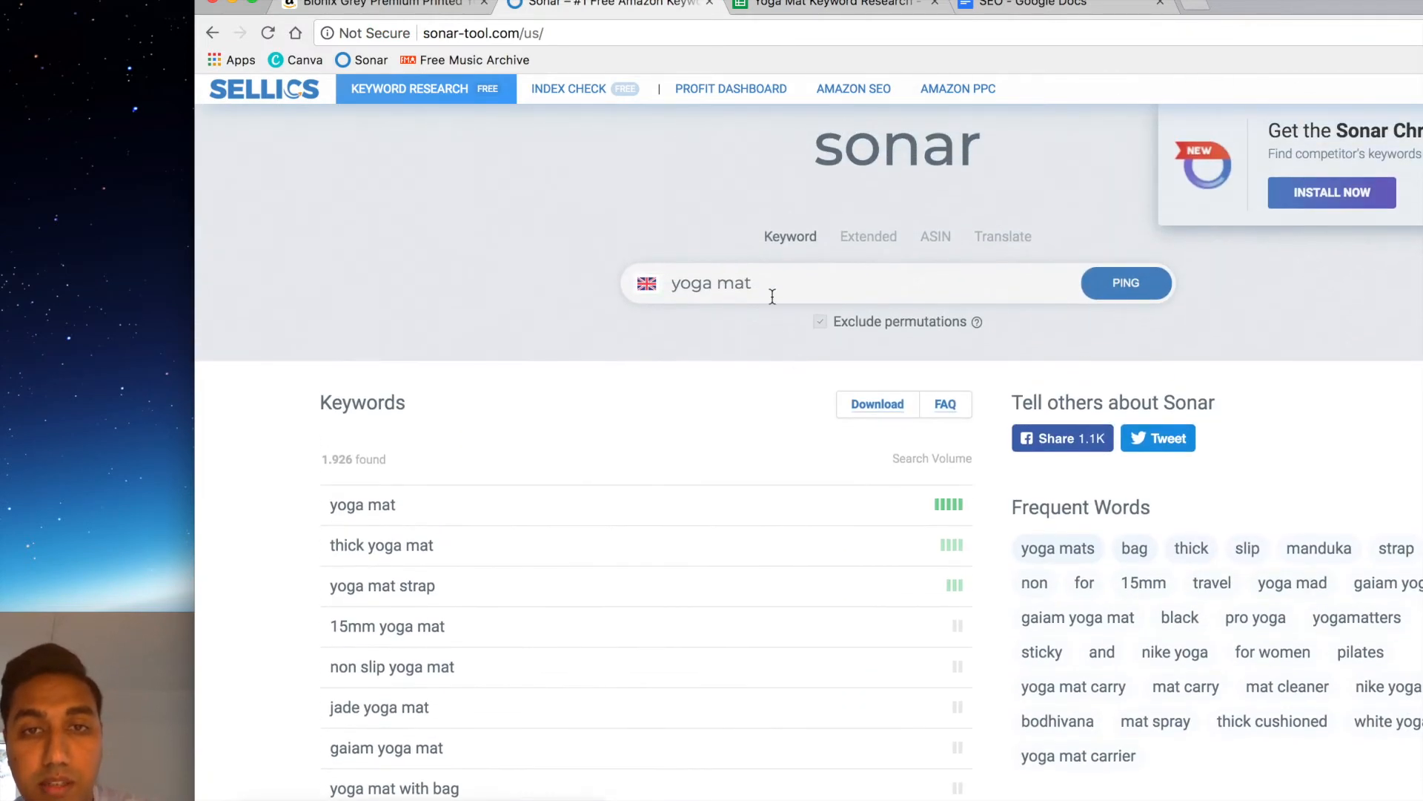
drag(794, 281, 620, 289)
text(pial)
key(BackSpace)
key(BackSpace)
text(lates )
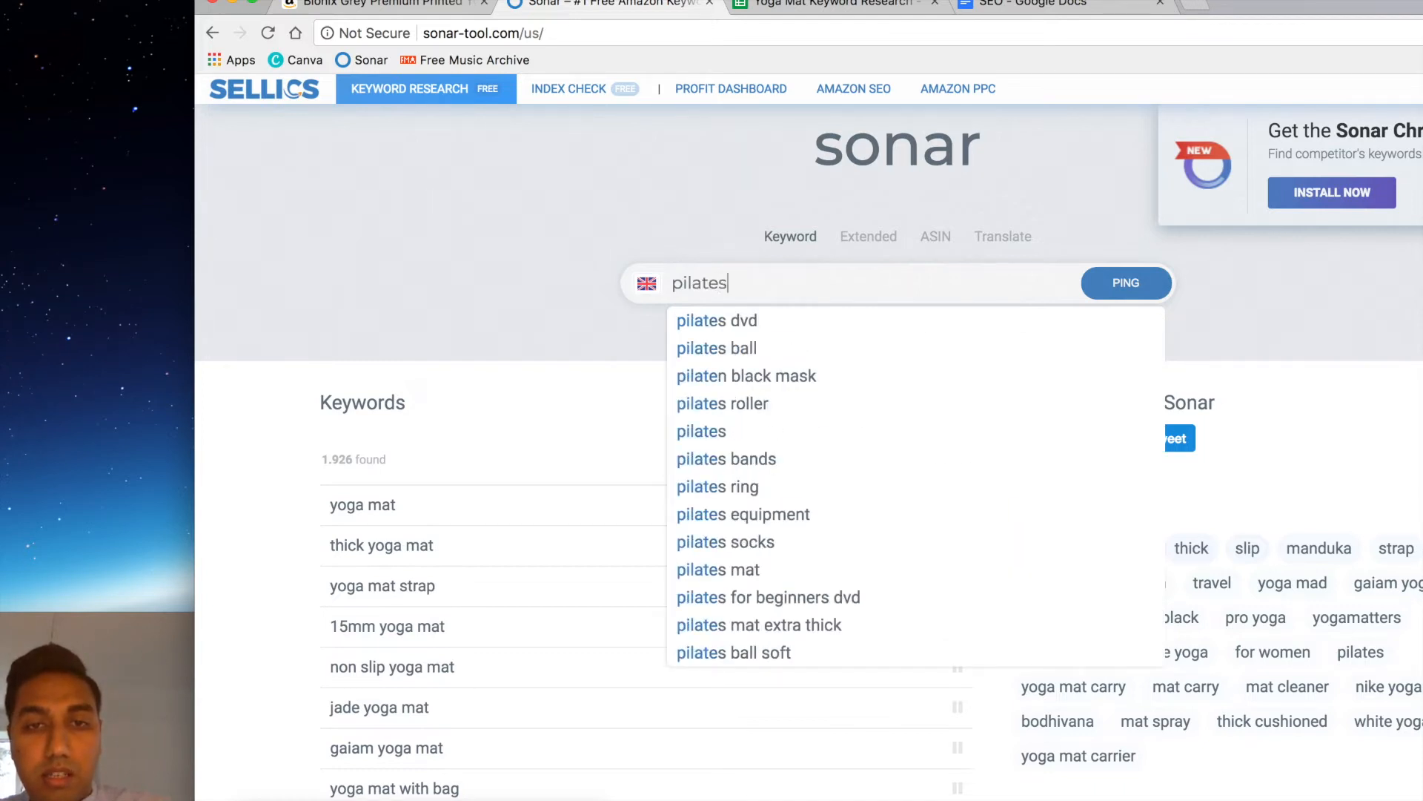
text(ma)
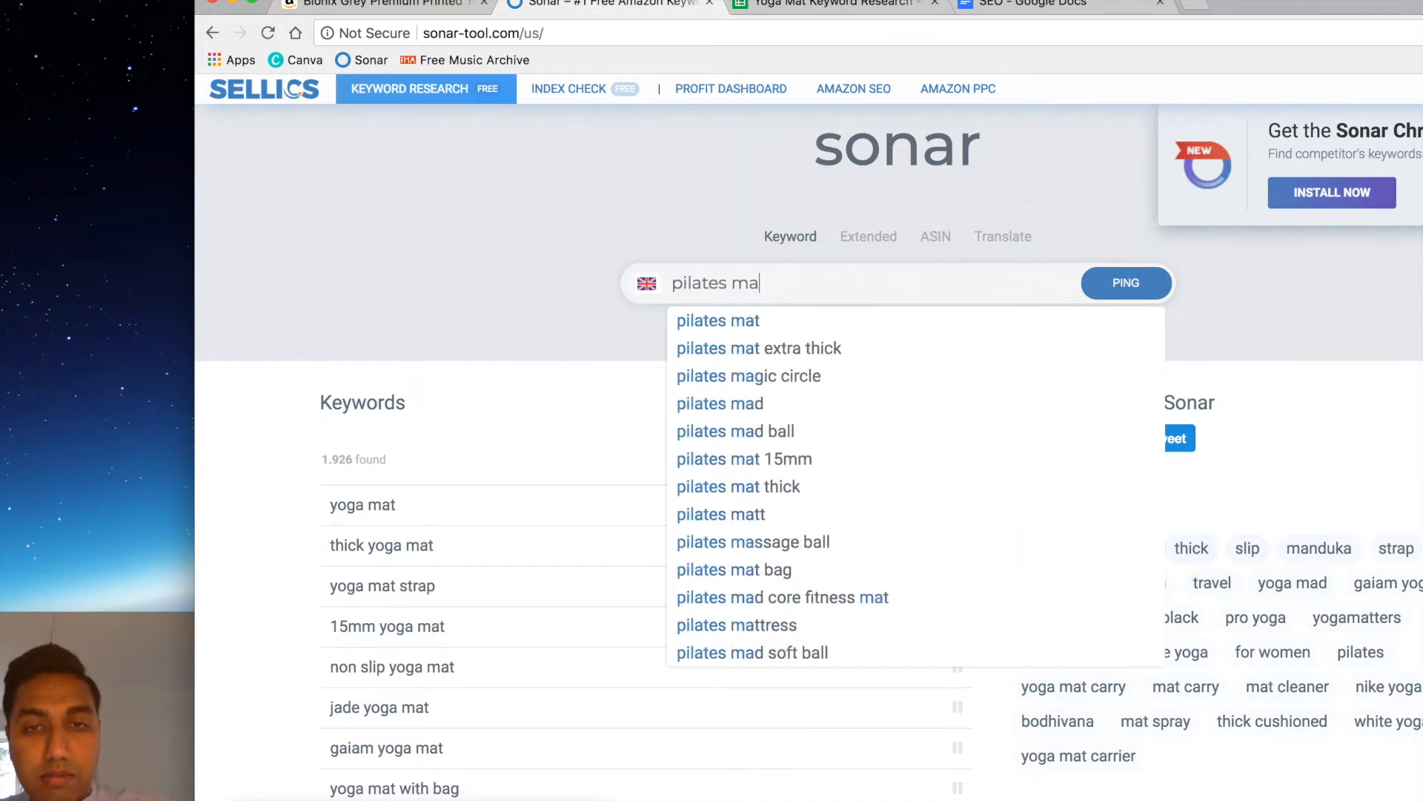
text(t)
key(Return)
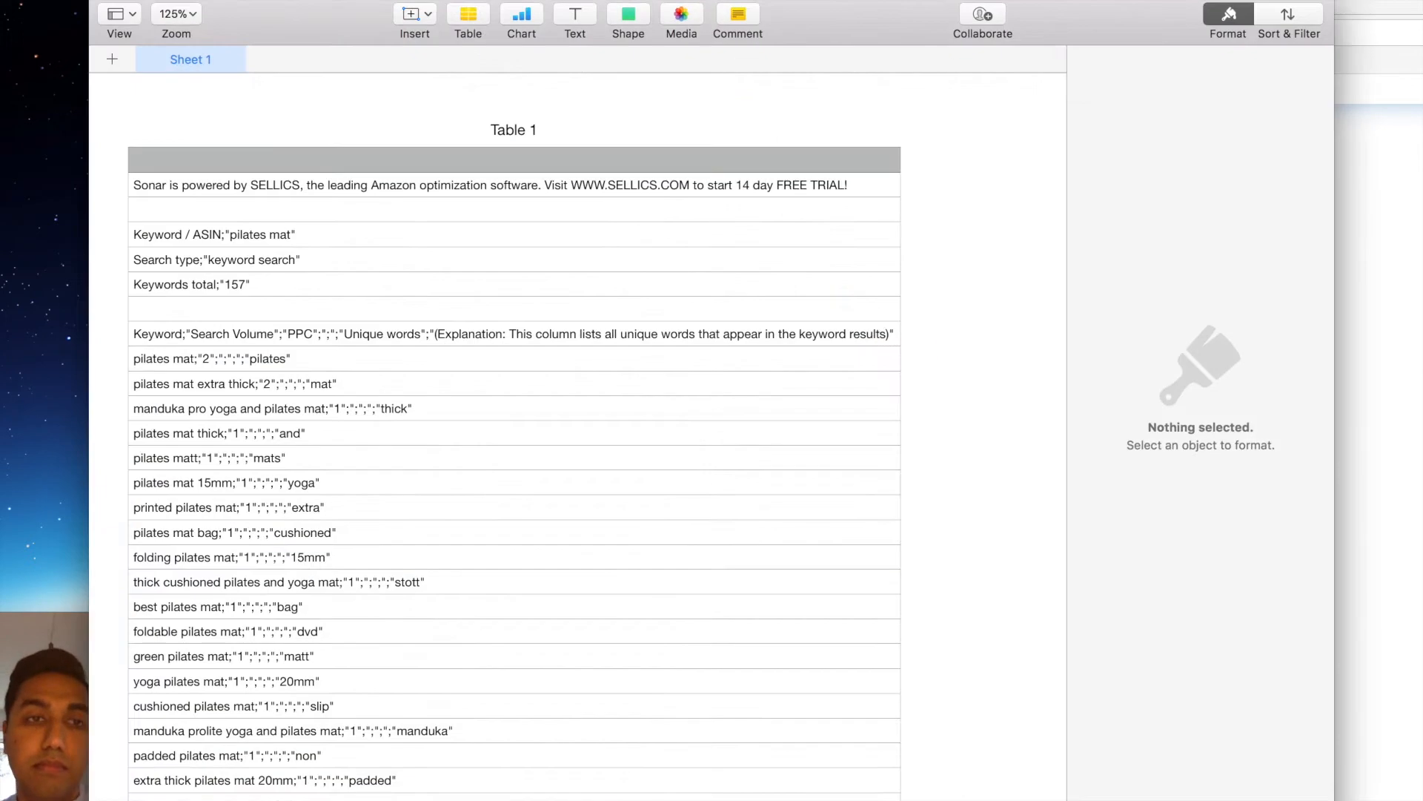
Copy the whole downloaded pilates mat keyword table from Numbers and paste it into the blank Google Sheets sheet at A1
click(228, 183)
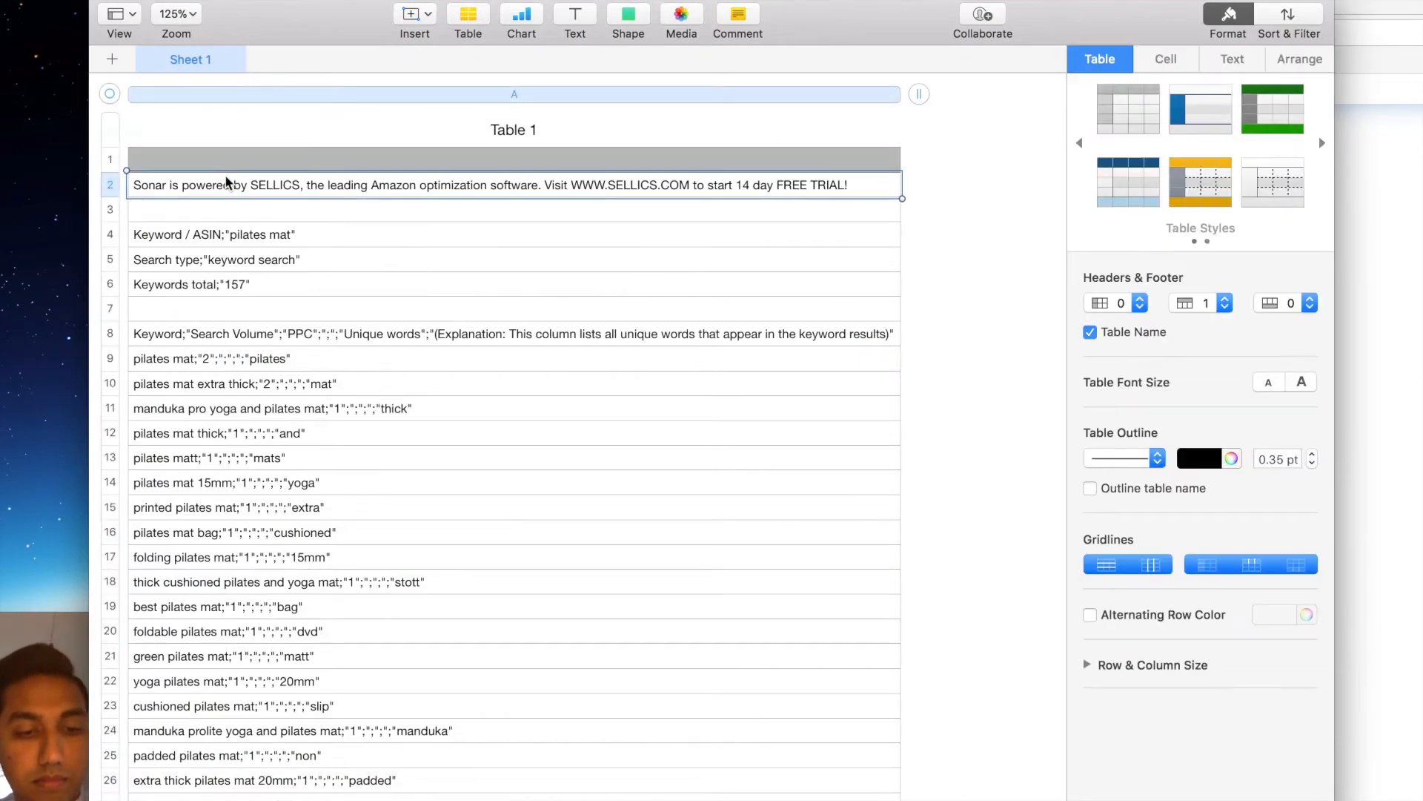
key(super+a)
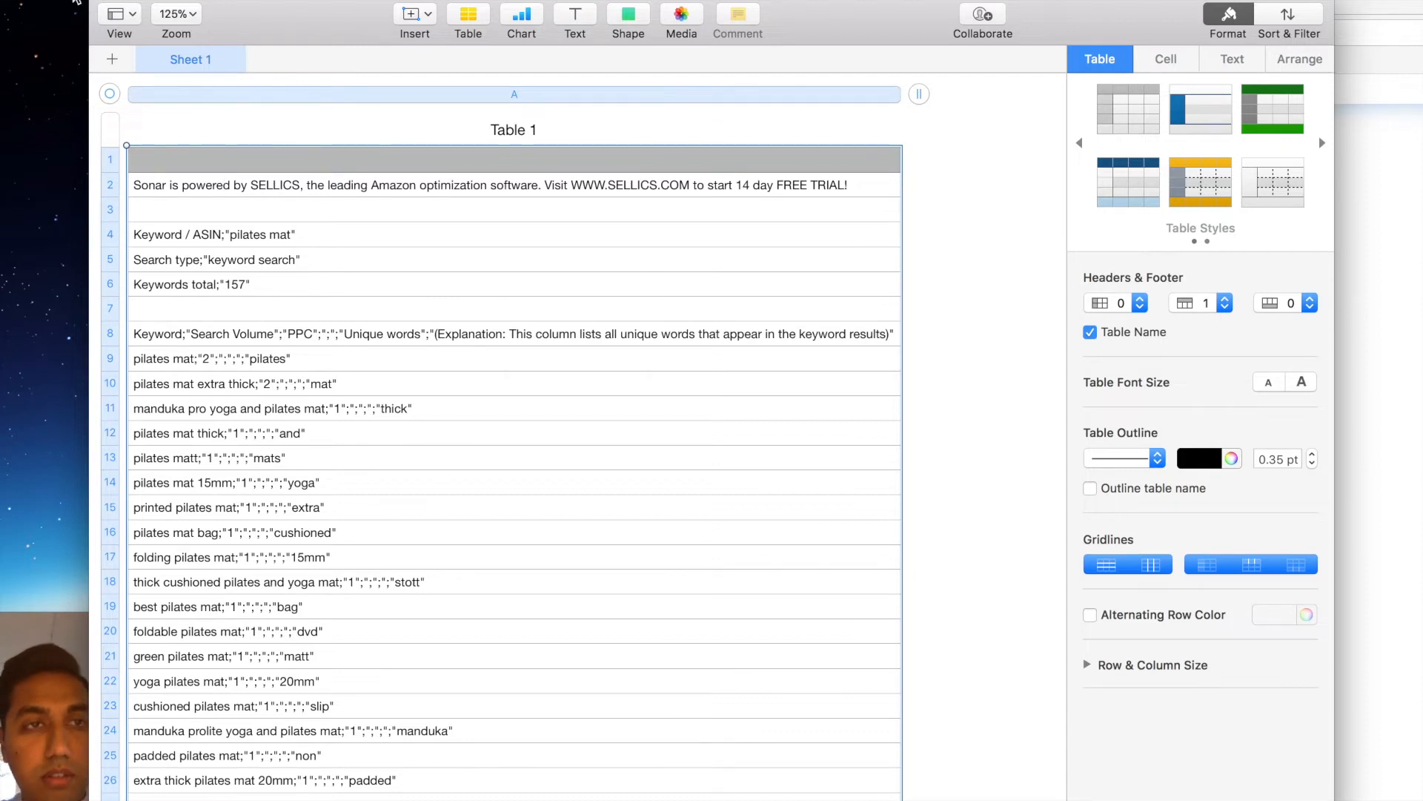
key(super+Tab)
click(295, 237)
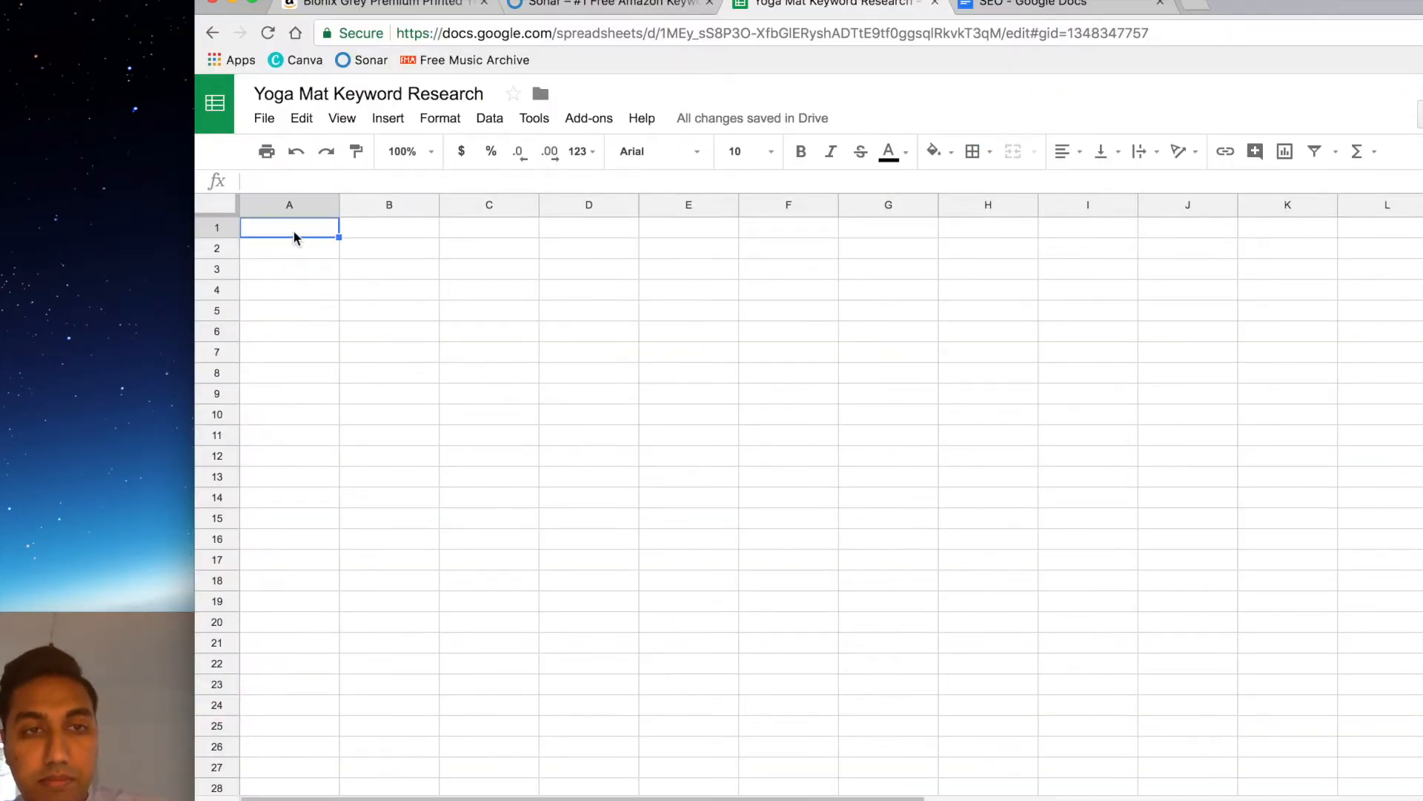
key(super+v)
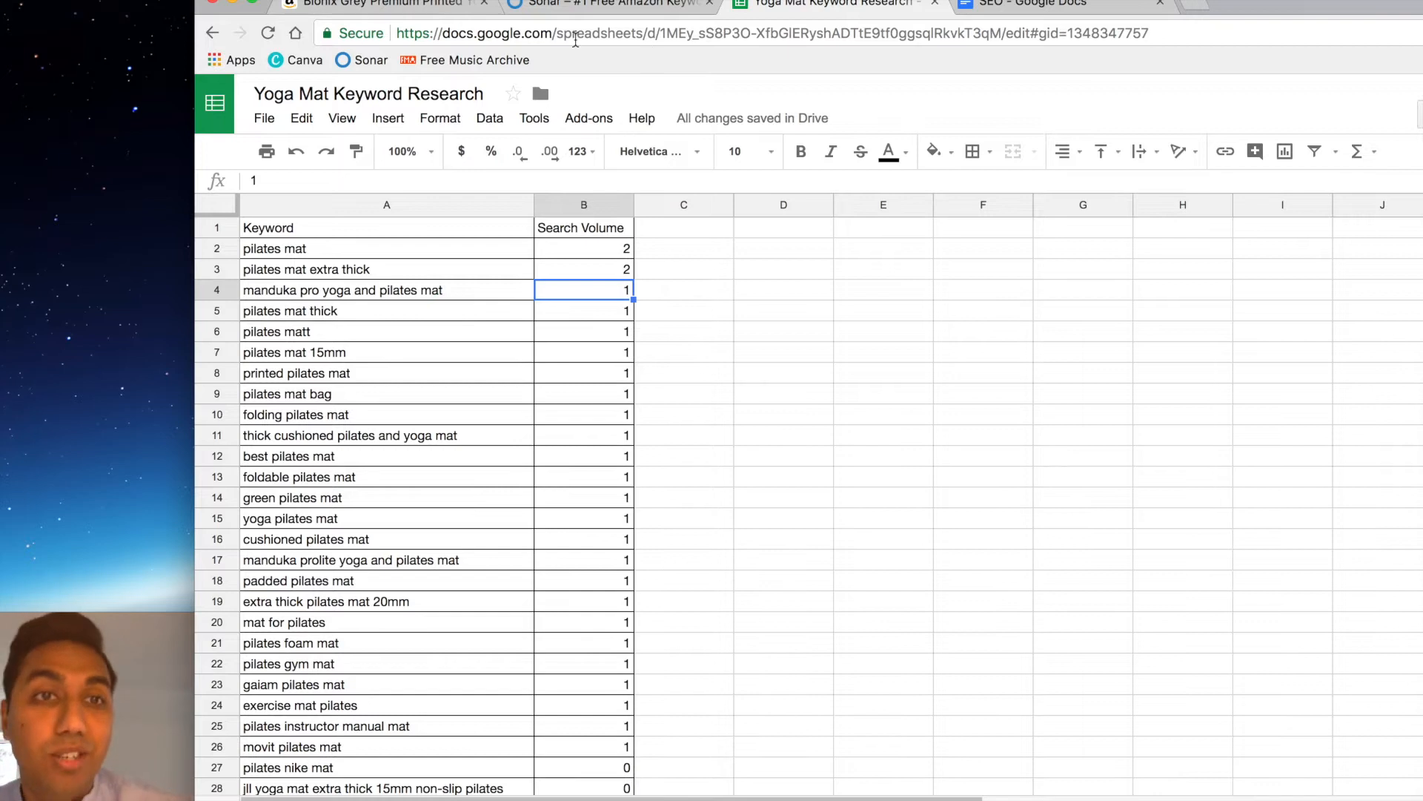
Go to the Bionix yoga mat's Amazon page and highlight the ASIN within its web address
click(392, 5)
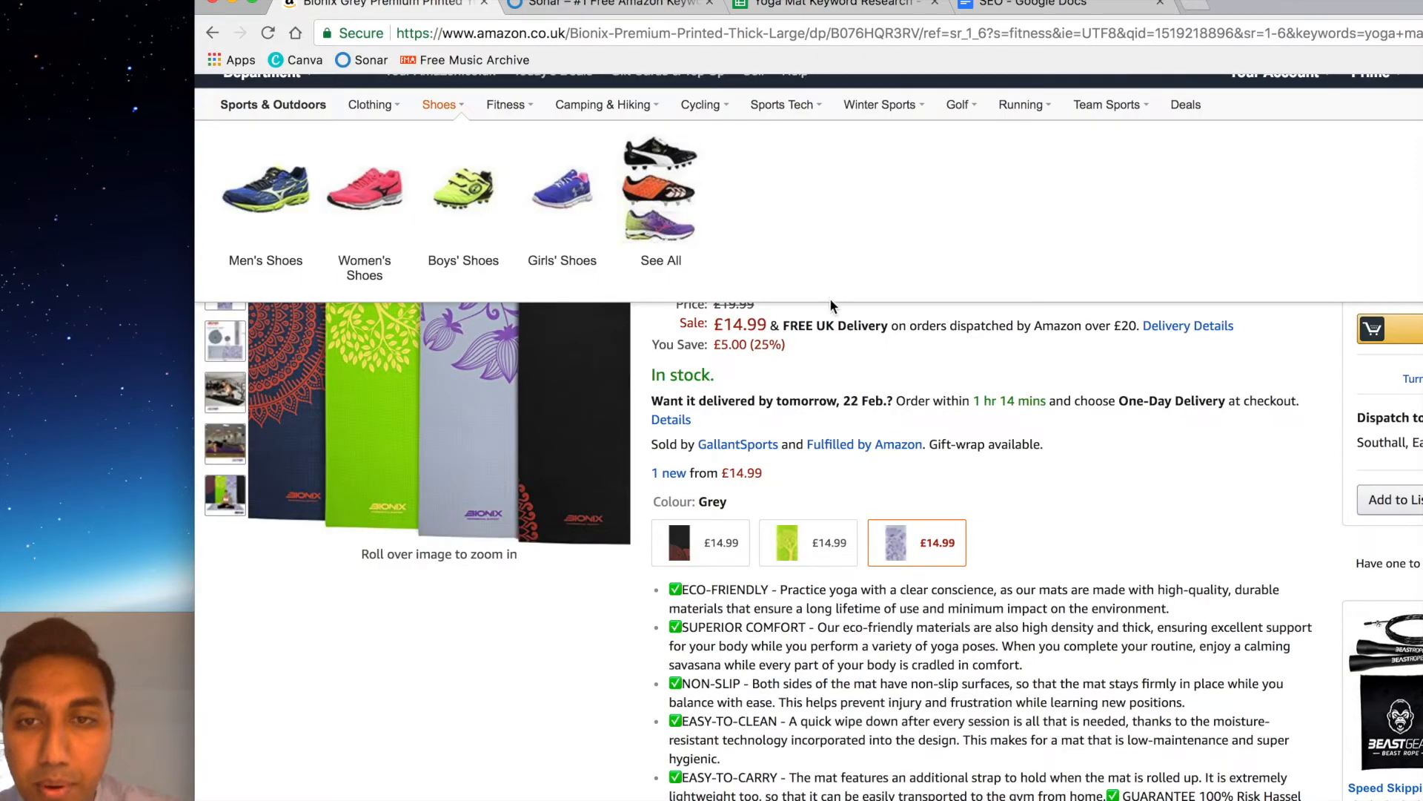
scroll(1061, 496, up, 2)
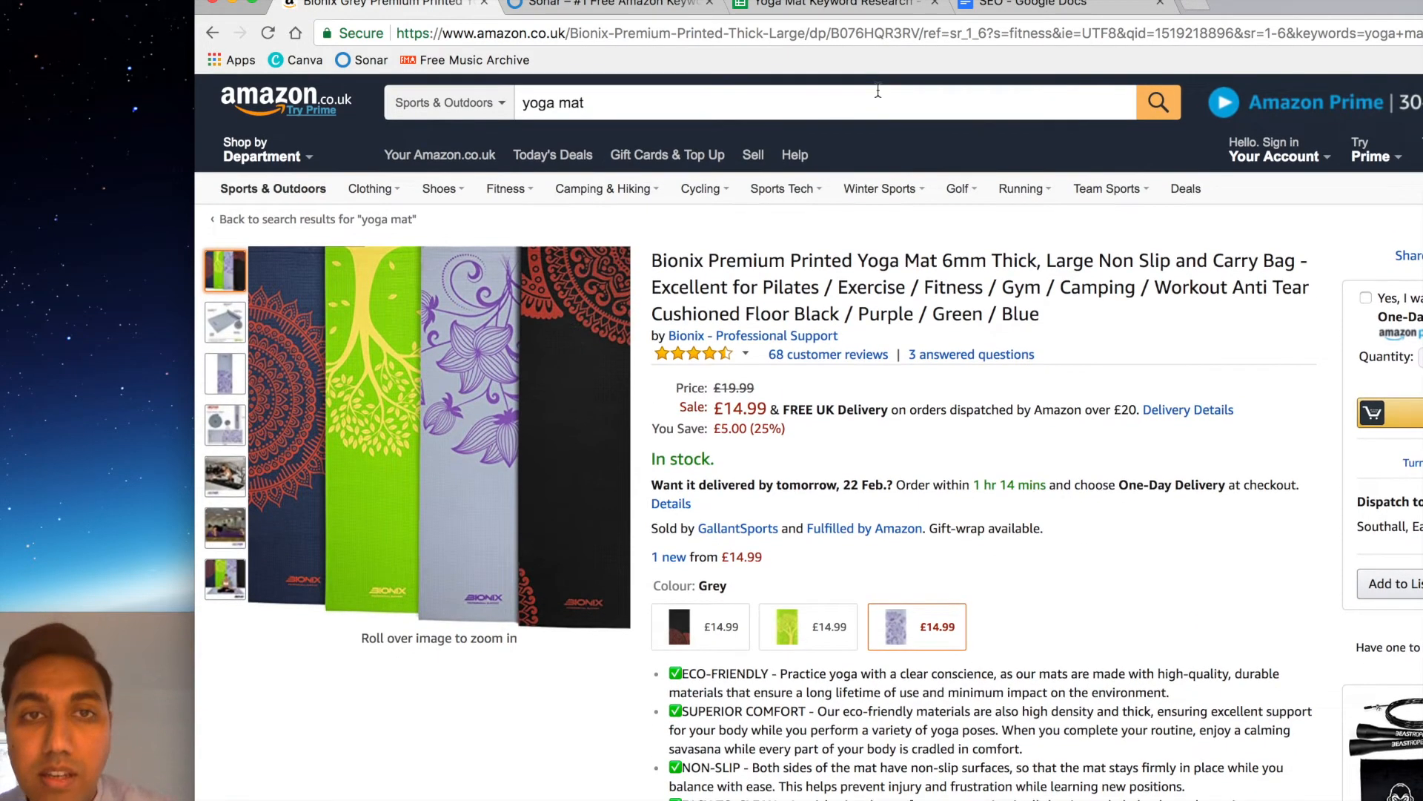
click(854, 42)
double_click(853, 36)
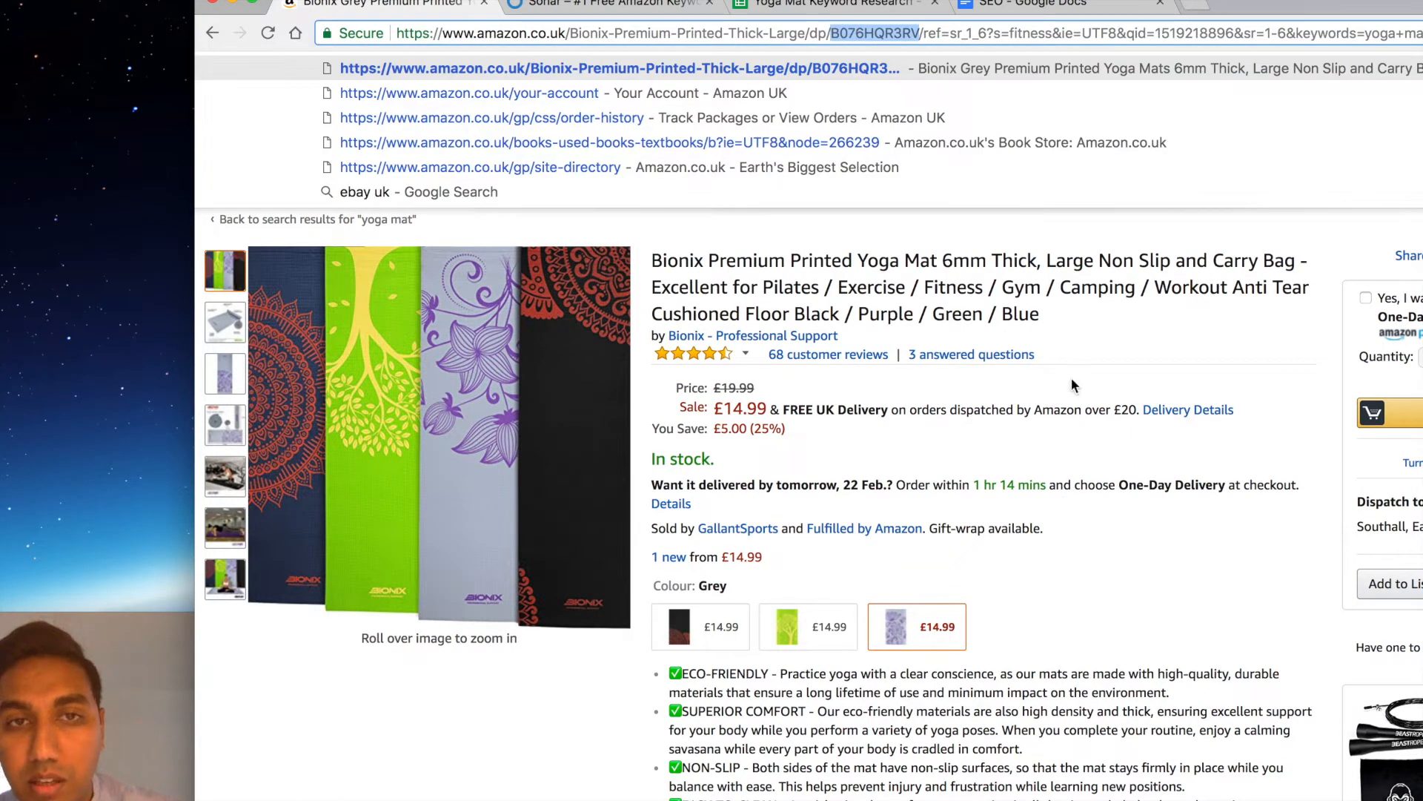
Copy the Bionix mat's ASIN from the Additional Information table on its product page
click(1109, 426)
scroll(1110, 430, down, 7)
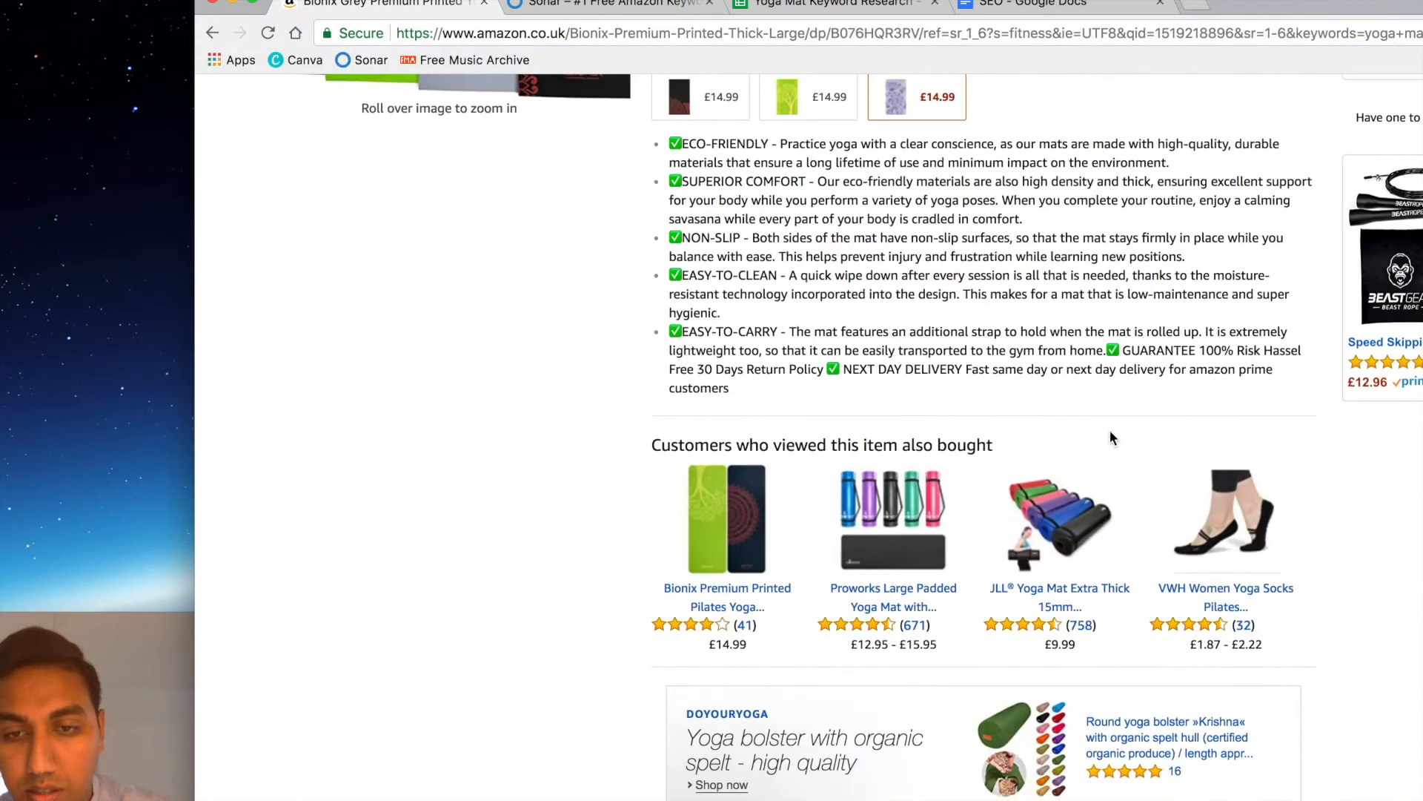
scroll(1111, 434, down, 13)
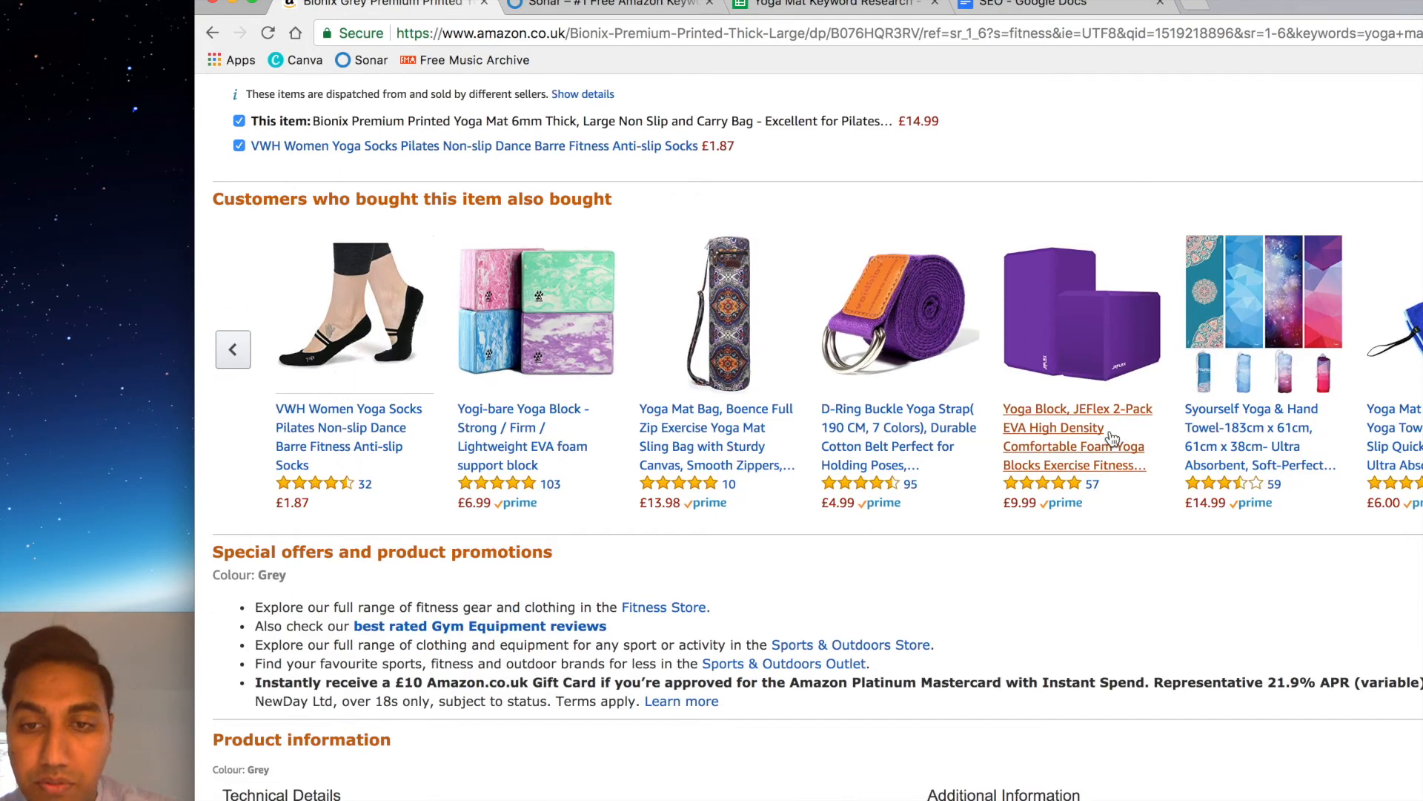
scroll(1112, 438, down, 6)
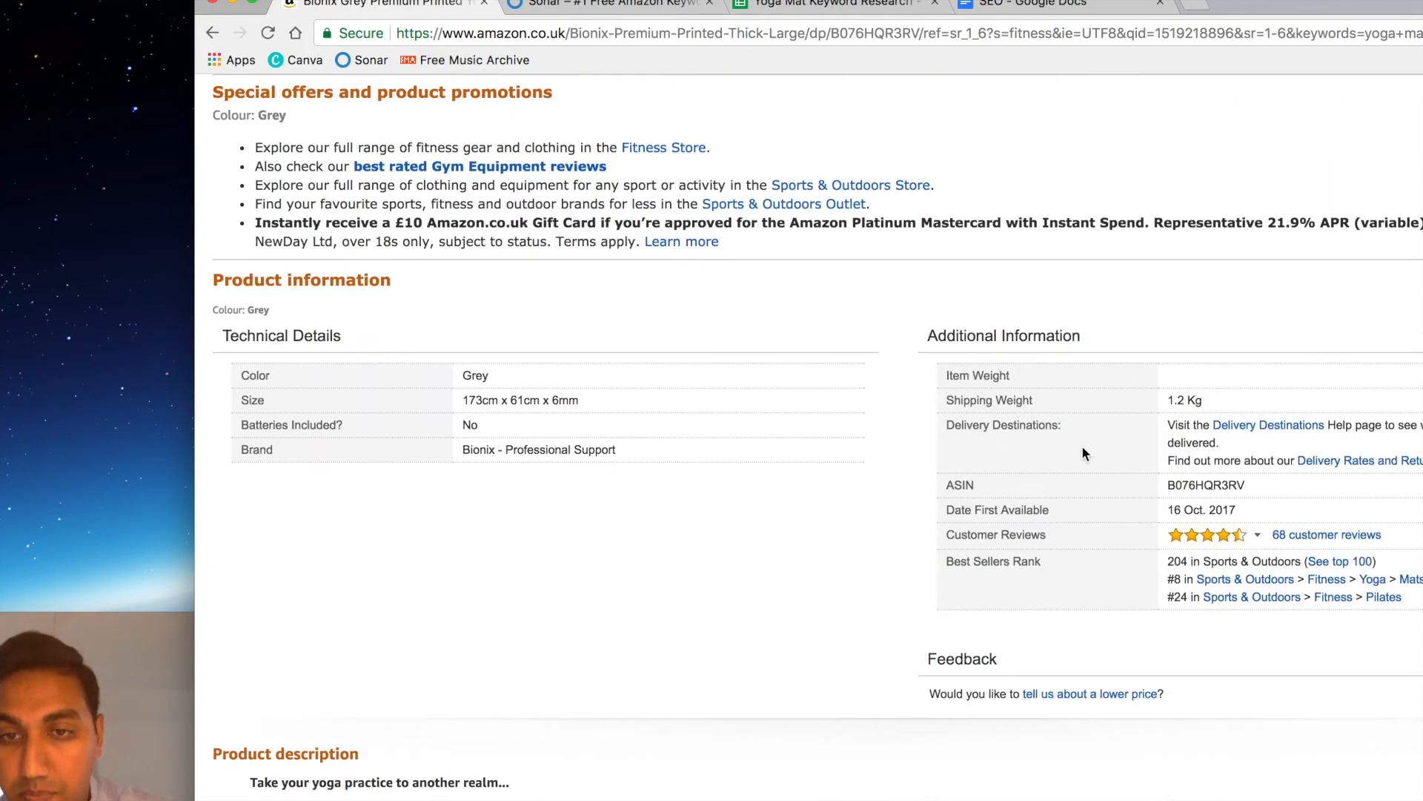
double_click(1228, 485)
key(super+c)
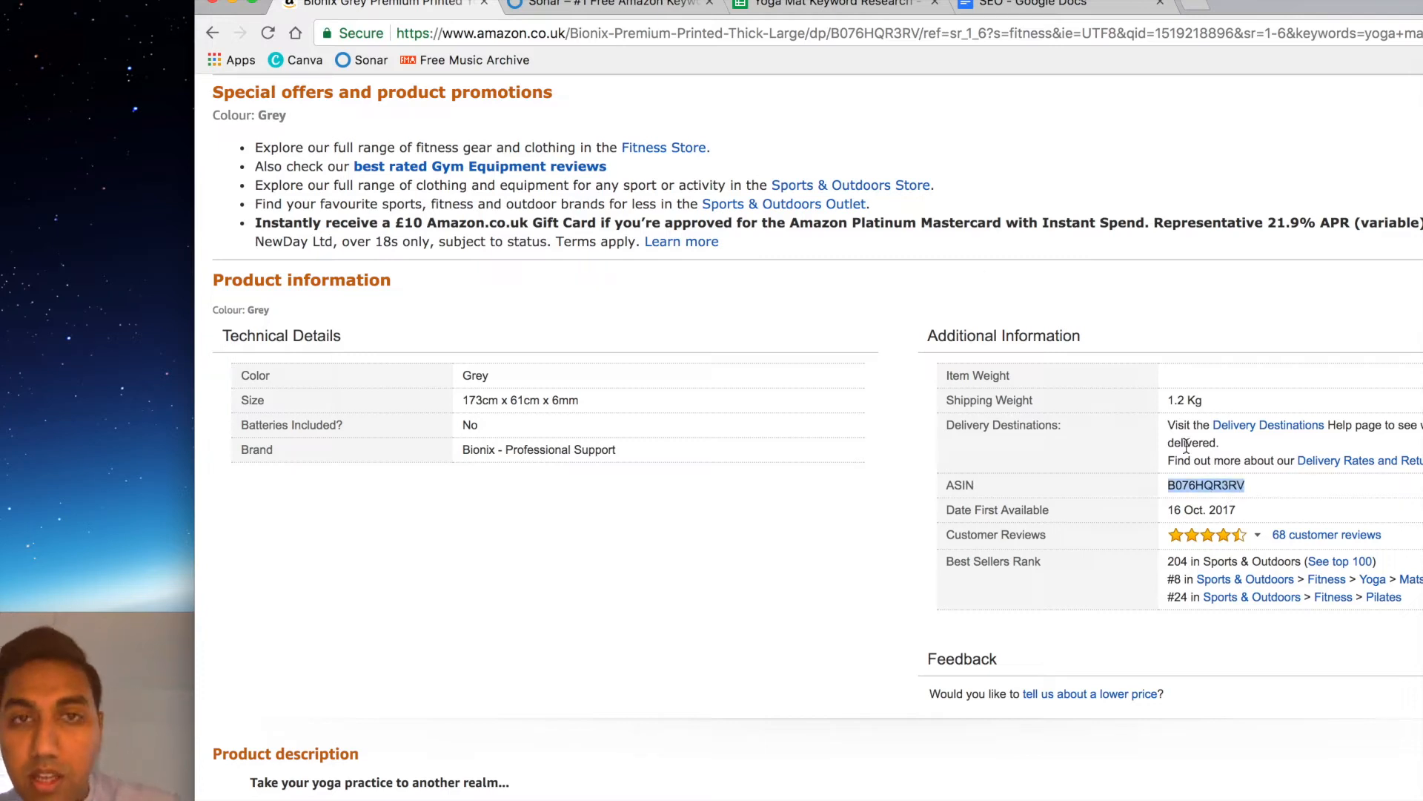
Switch Sonar to ASIN search, clear the pilates mat keyword and search for the copied ASIN B076HQR3RV
click(608, 6)
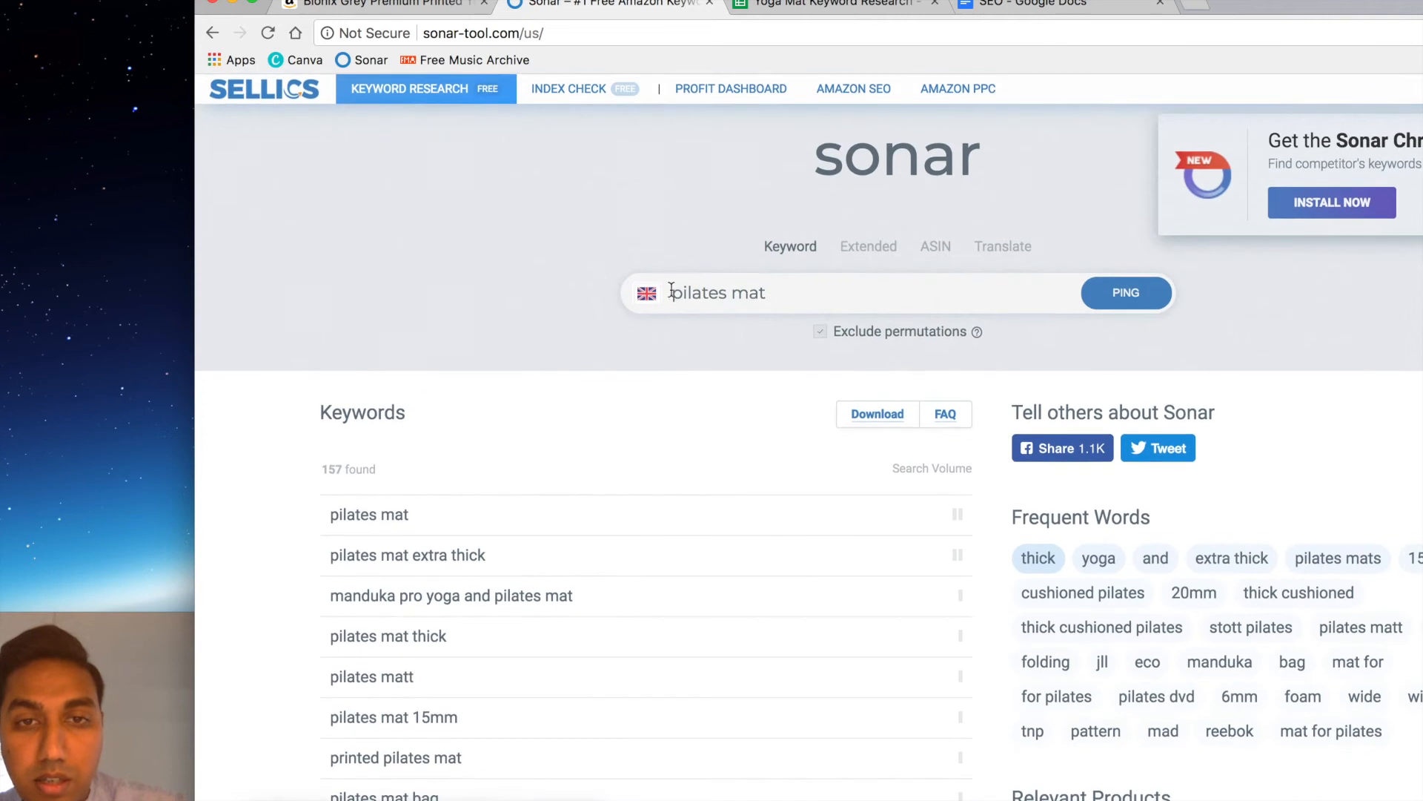
click(776, 300)
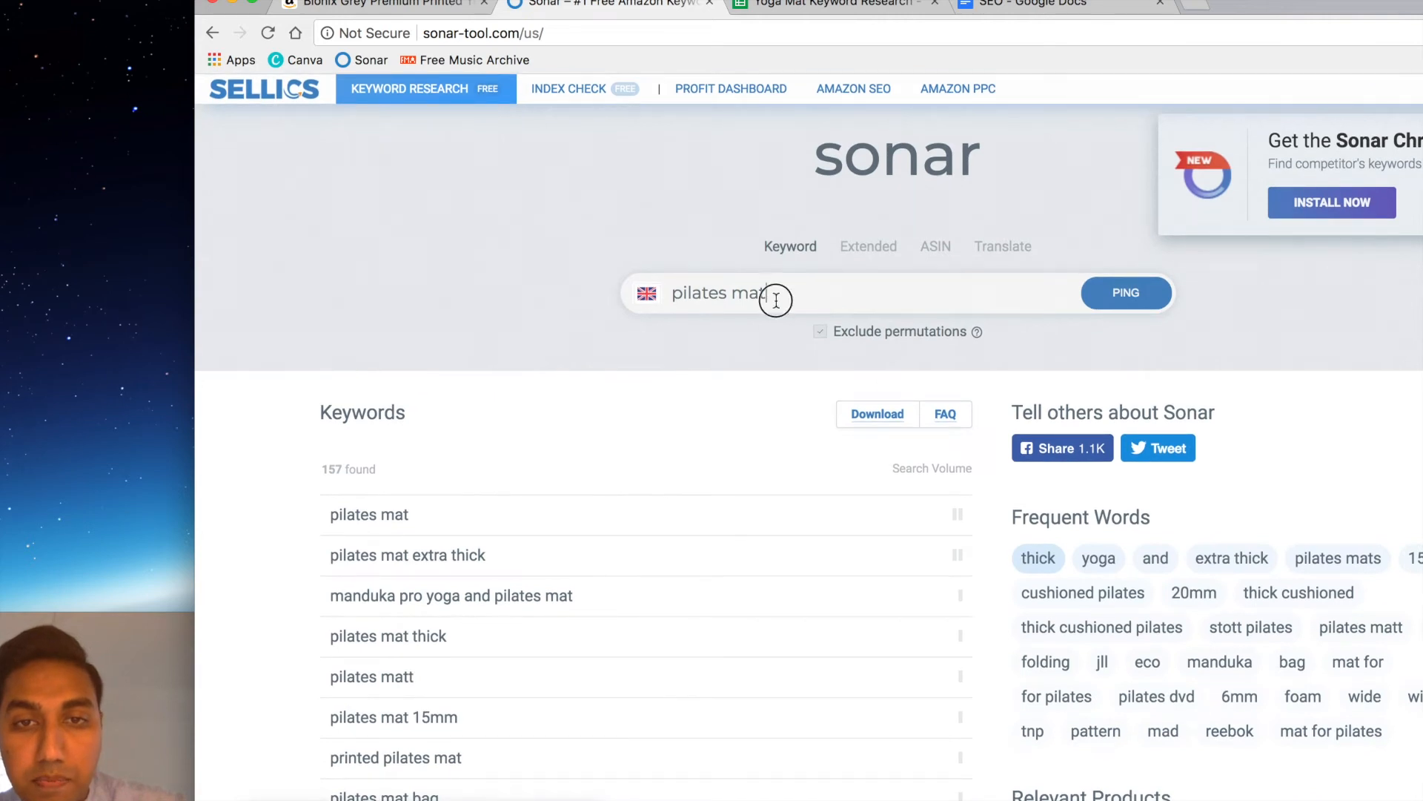
drag(786, 286, 667, 284)
key(BackSpace)
click(926, 248)
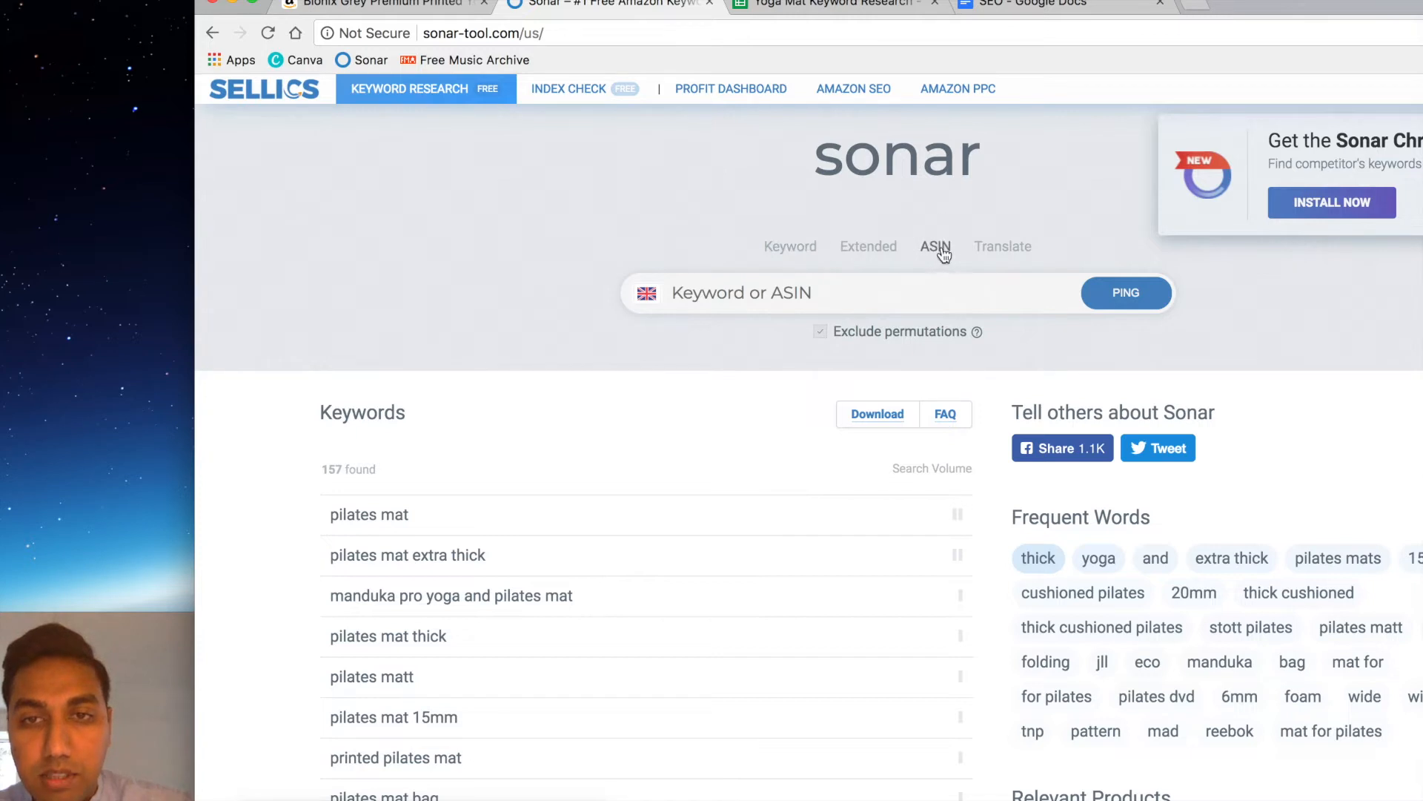
key(super+v)
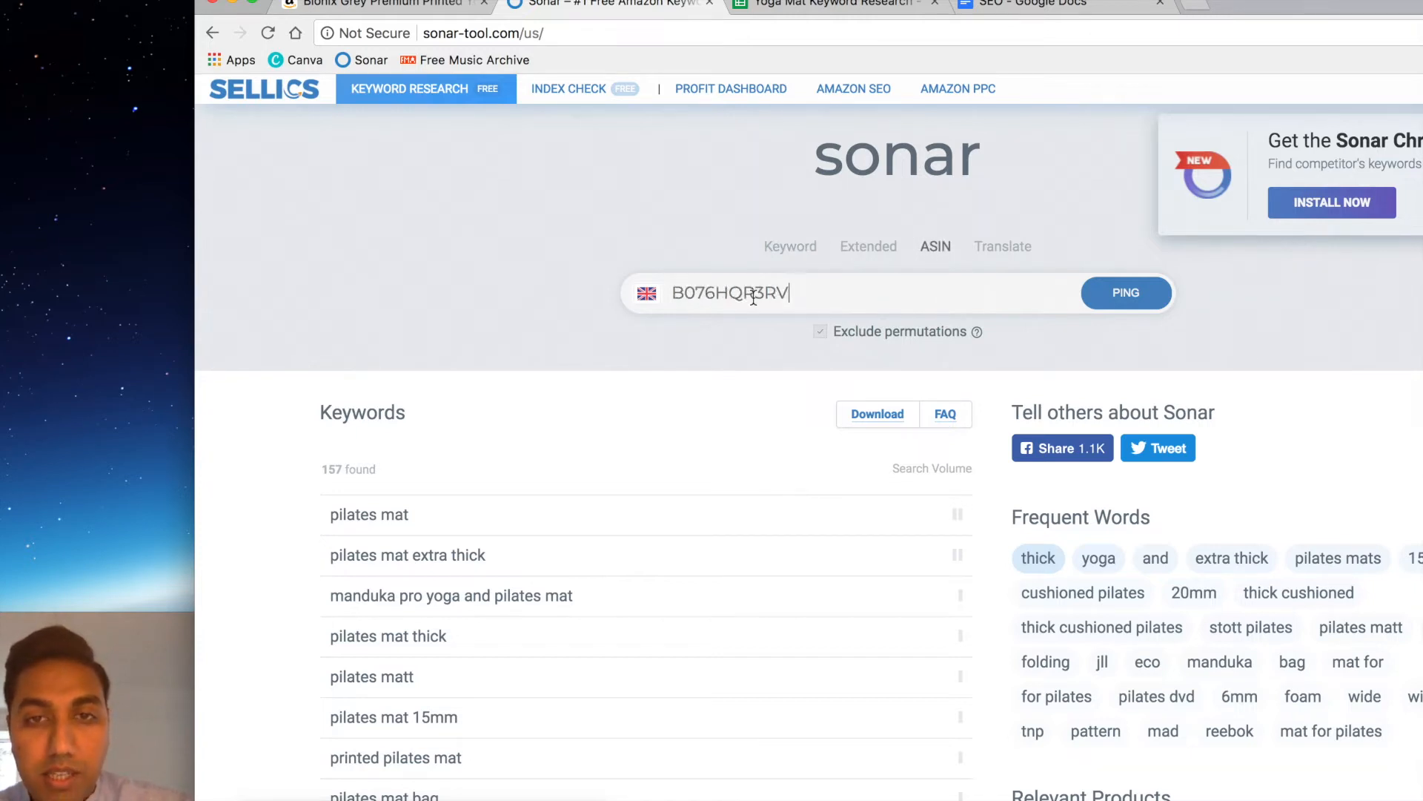
click(1126, 294)
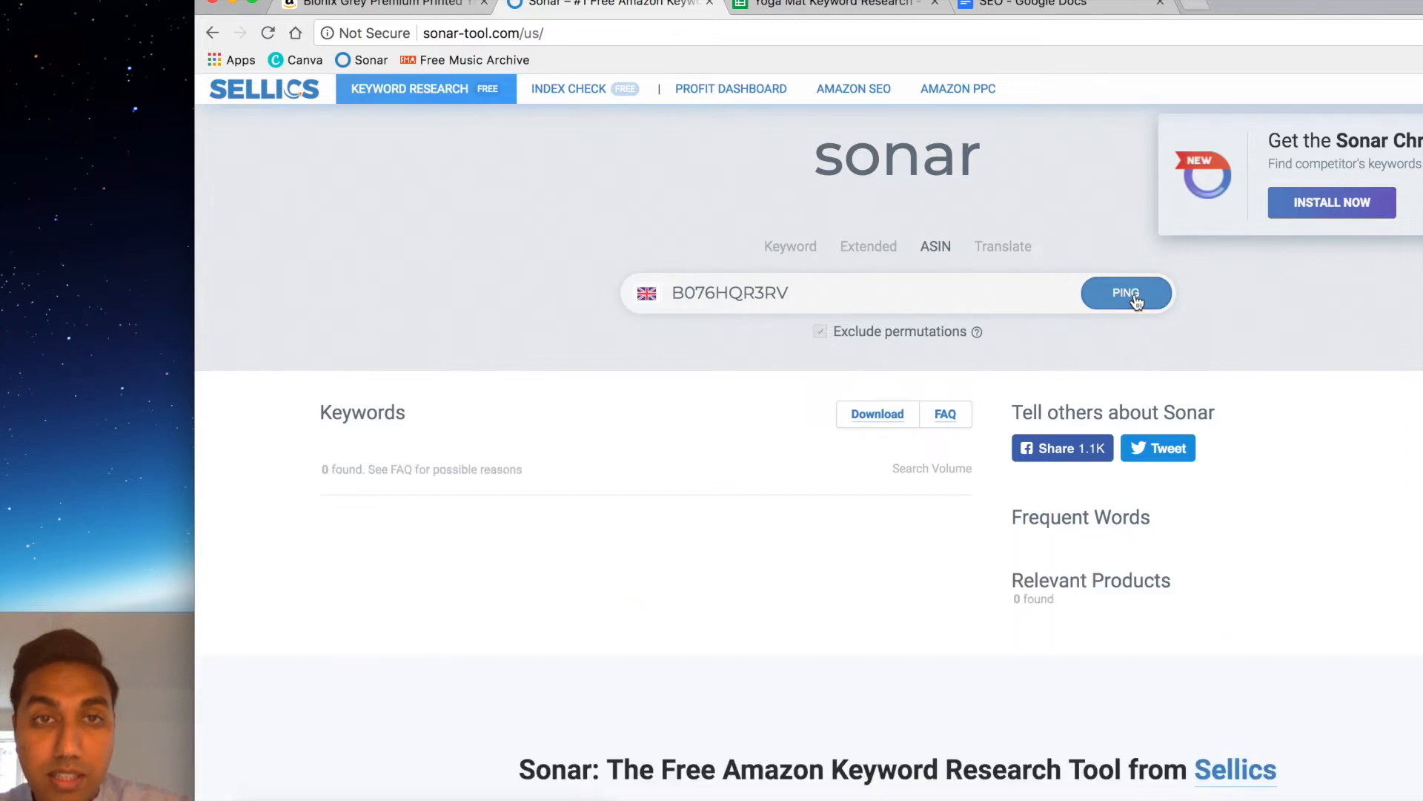
Open the Proworks Large Padded Yoga Mat from Amazon's yoga mat results and search Sonar for its ASIN, B01HGYES5A
click(371, 6)
scroll(487, 277, up, 10)
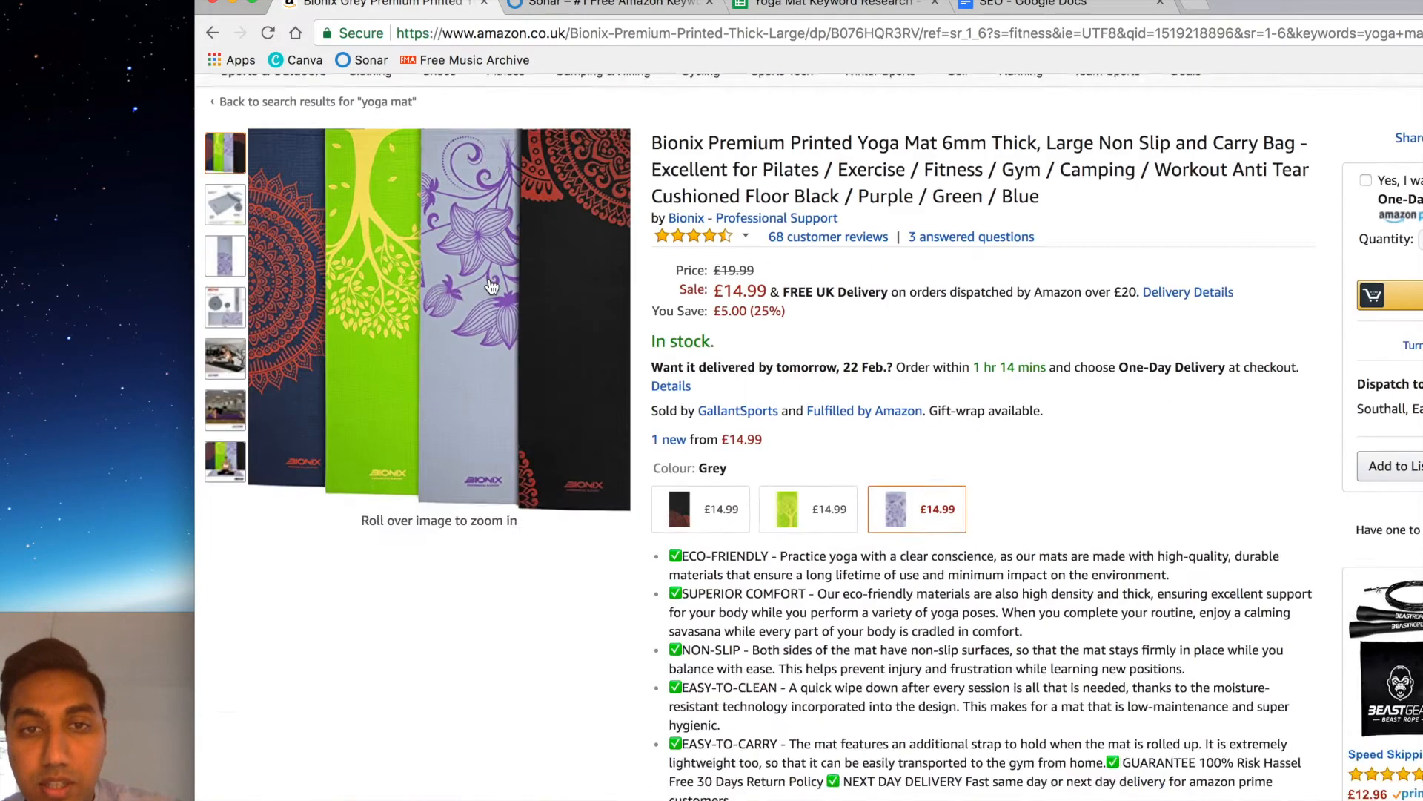
scroll(488, 281, up, 2)
scroll(488, 279, down, 12)
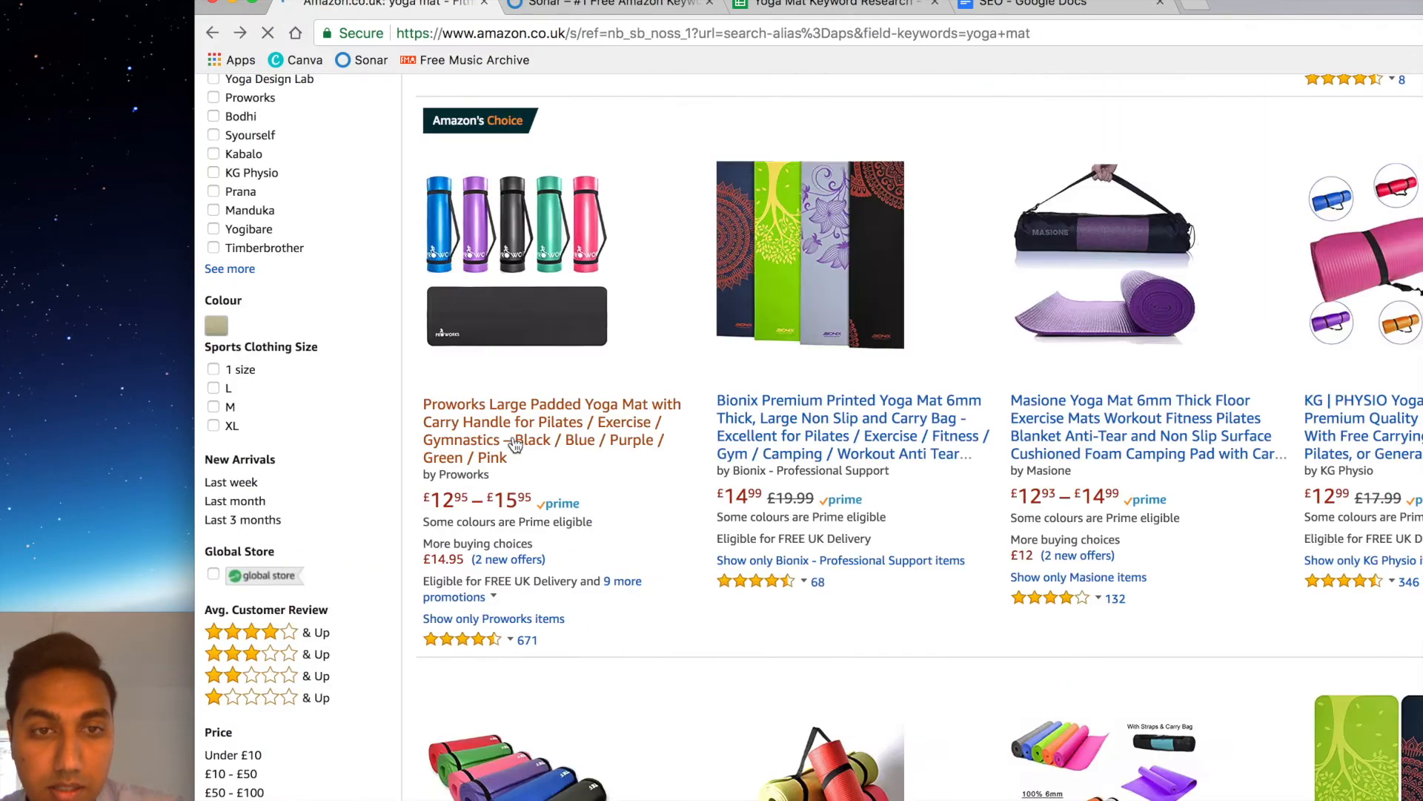
click(511, 438)
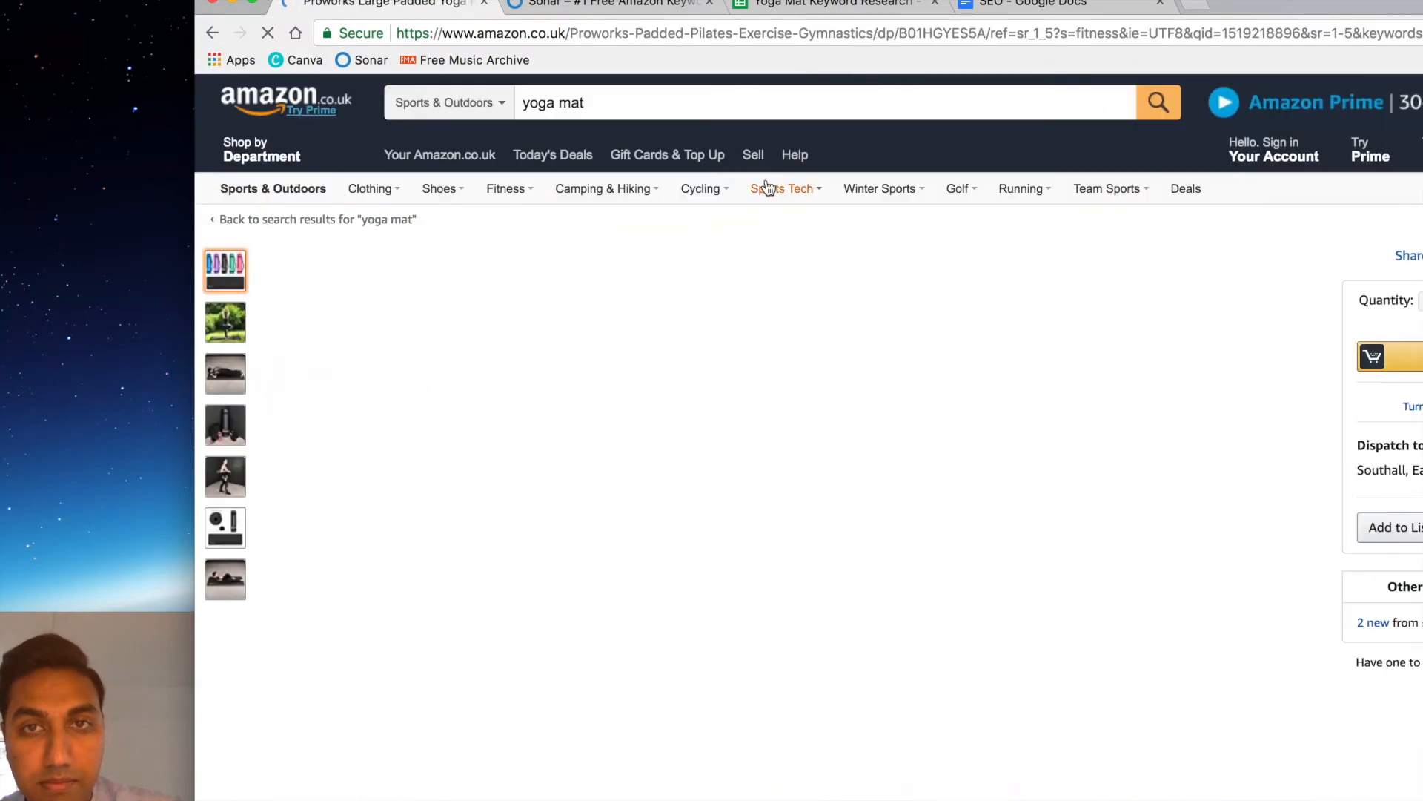
double_click(927, 34)
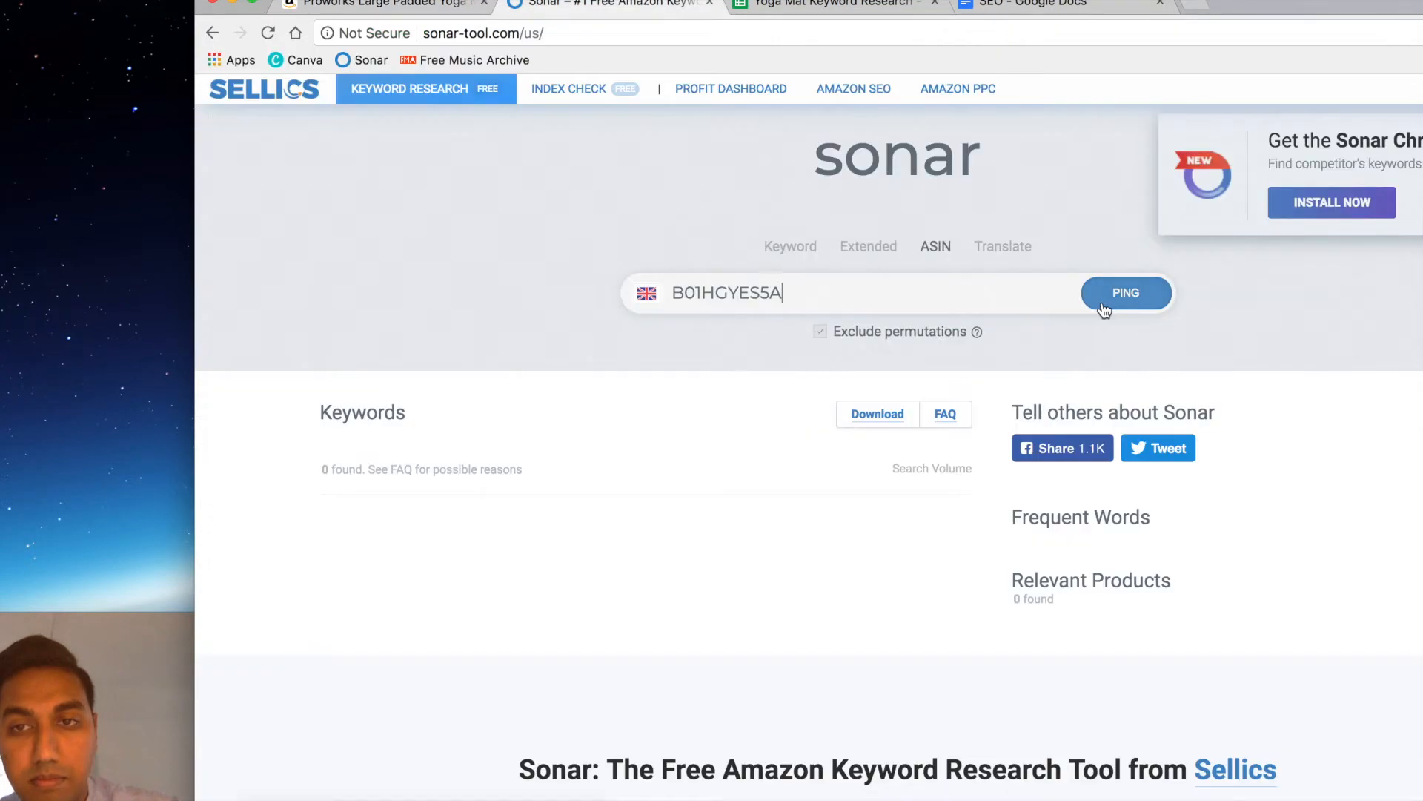
click(1112, 294)
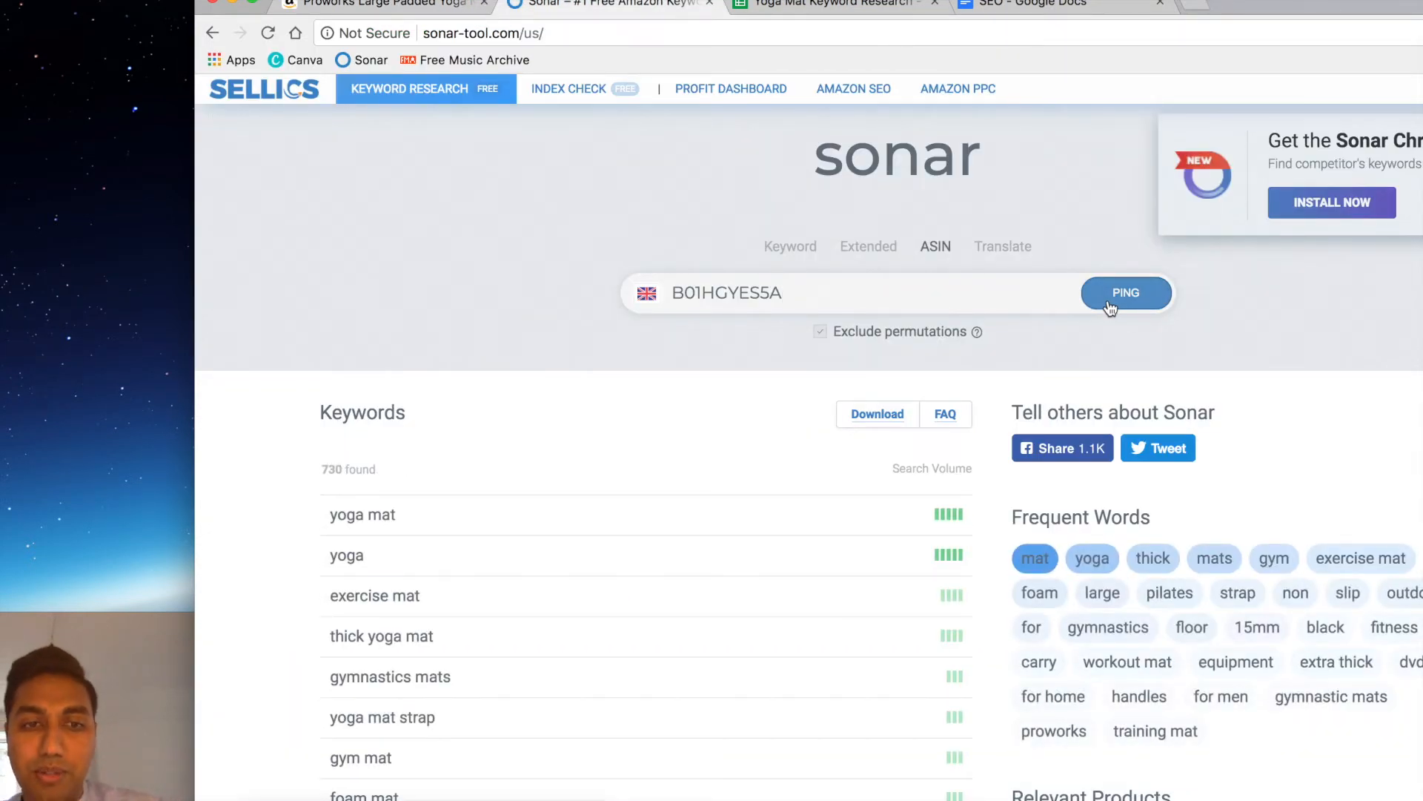
Revisit the Proworks mat's Amazon listing and review the keywords and search volumes Sonar lists for its ASIN
click(405, 4)
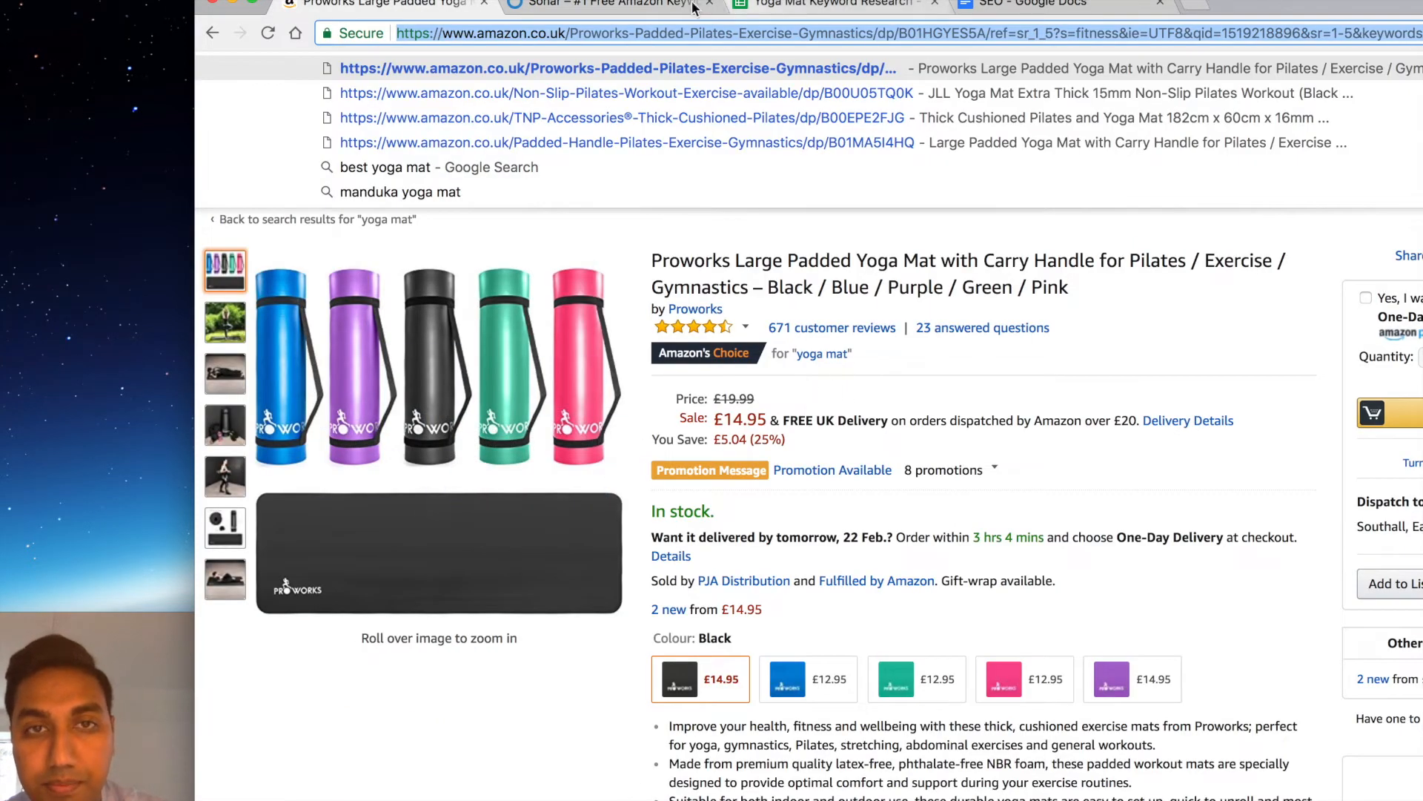
click(643, 6)
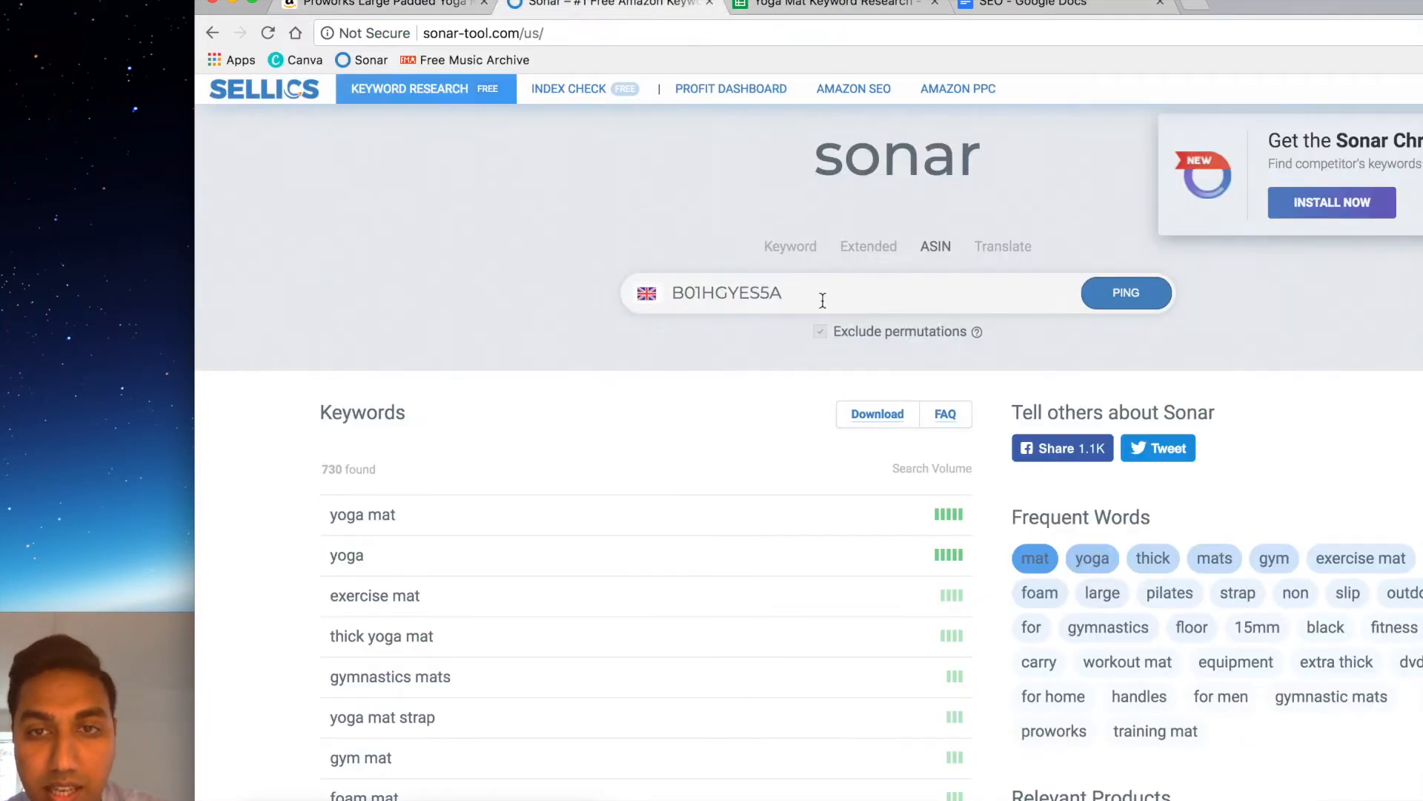
scroll(624, 449, down, 5)
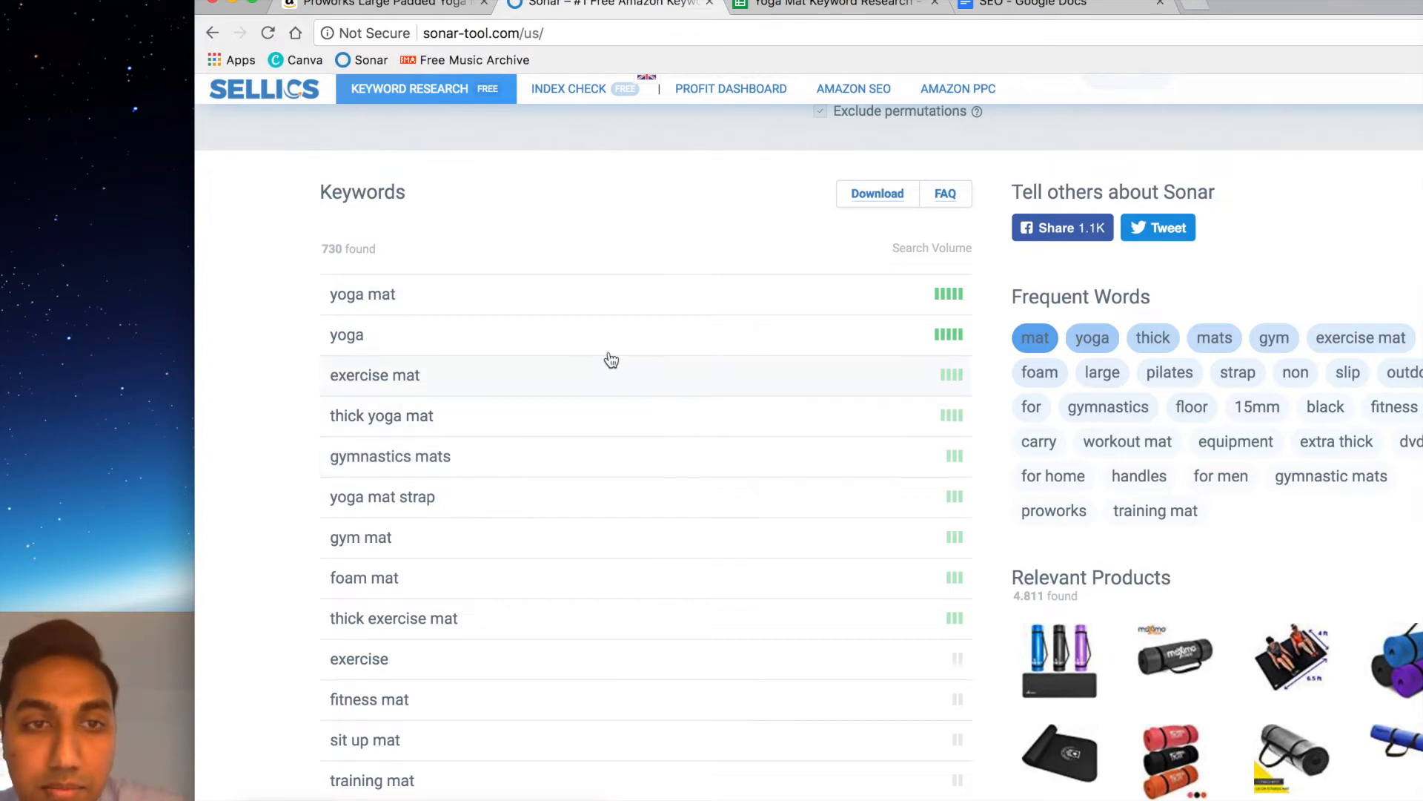
scroll(688, 391, up, 3)
scroll(690, 391, down, 3)
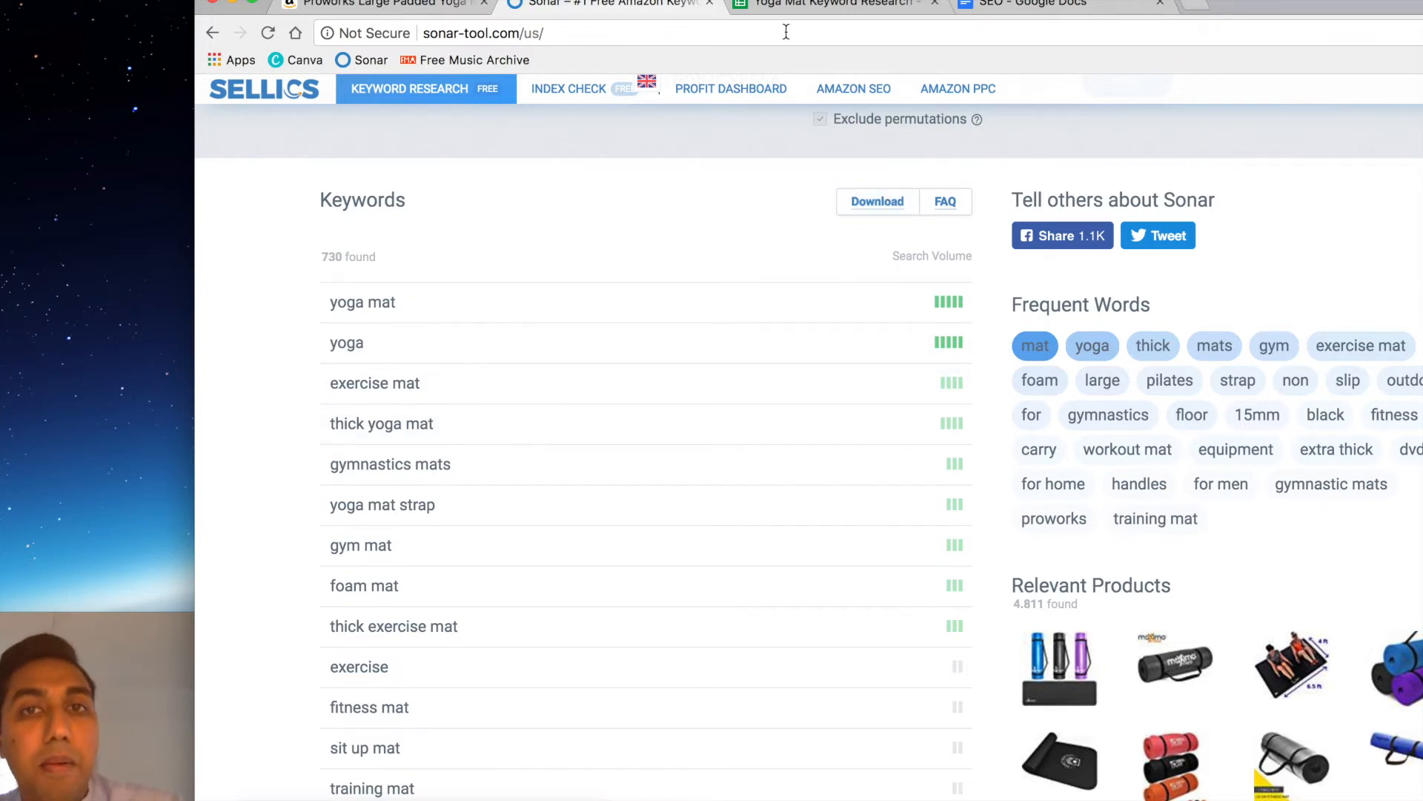
Add a blank sheet to the Yoga Mat Keyword Research spreadsheet and copy rows 2 to 1442 of the yoga mat keyword sheet
click(799, 6)
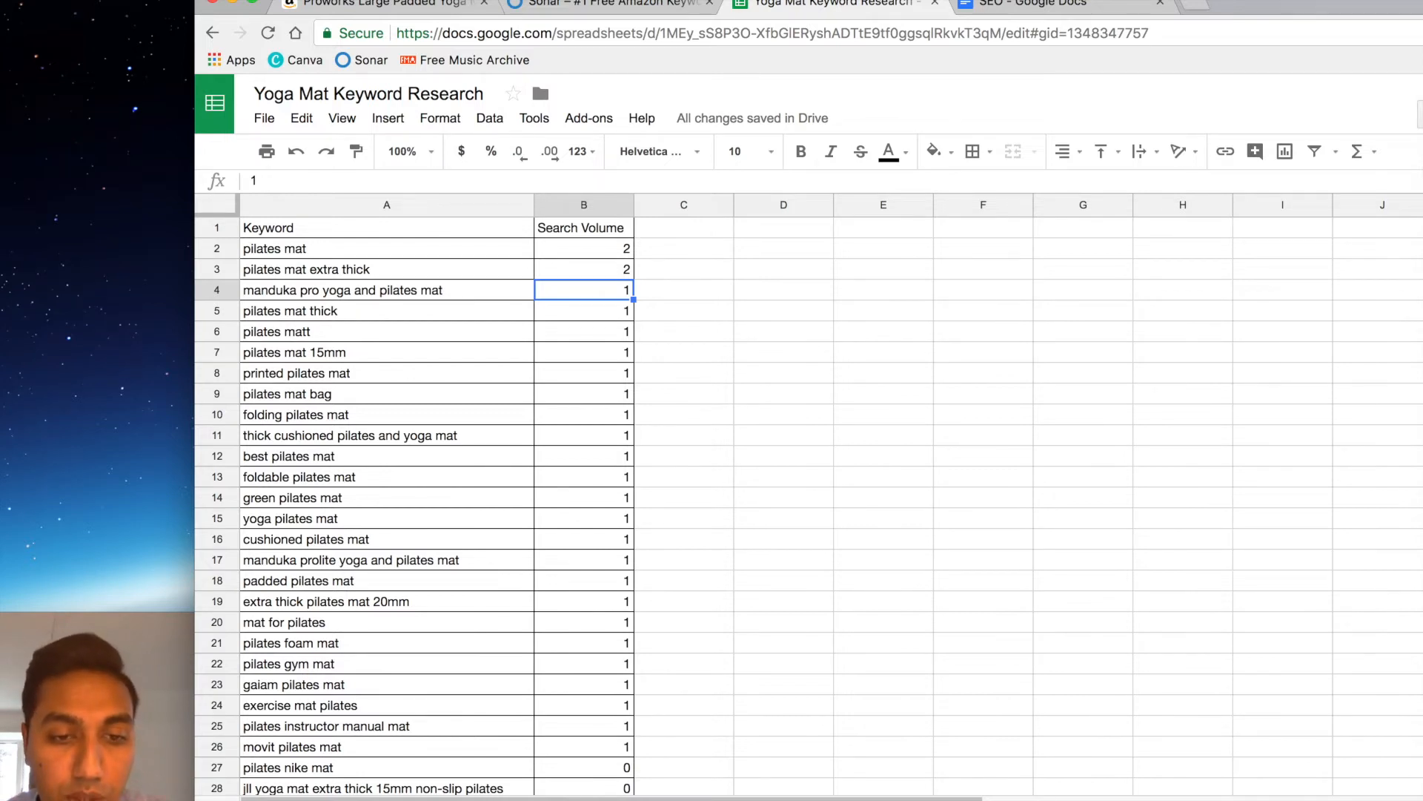
click(217, 798)
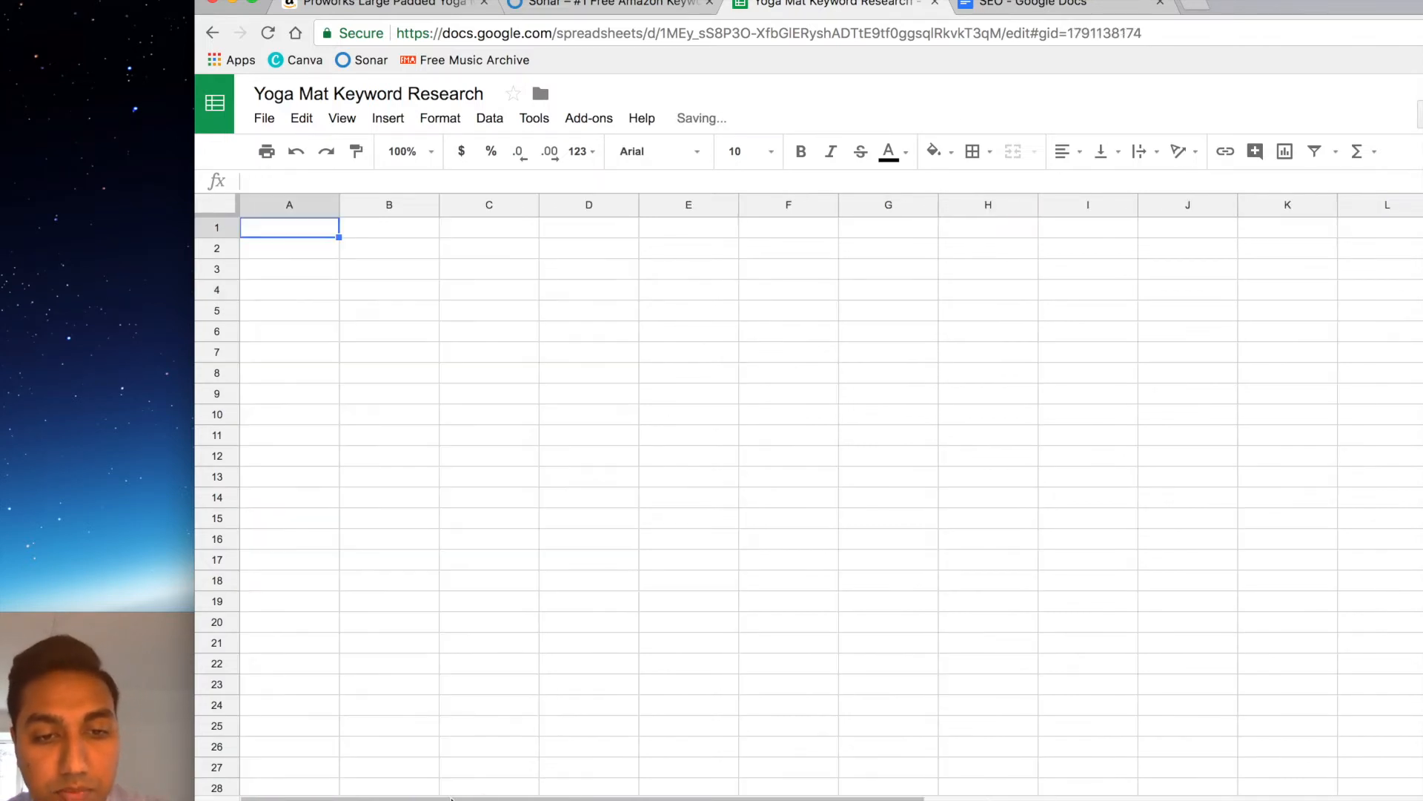
click(356, 799)
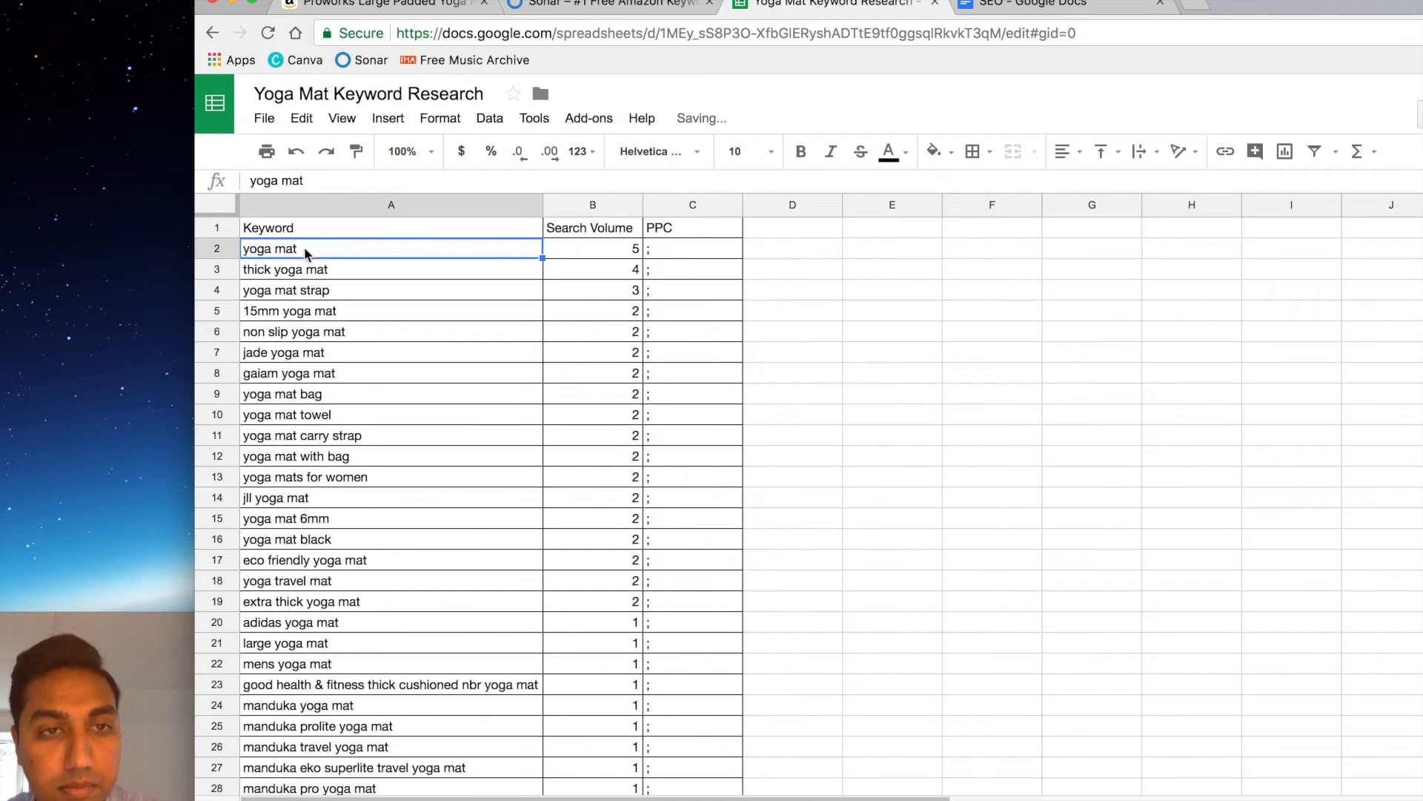
scroll(726, 475, down, 20)
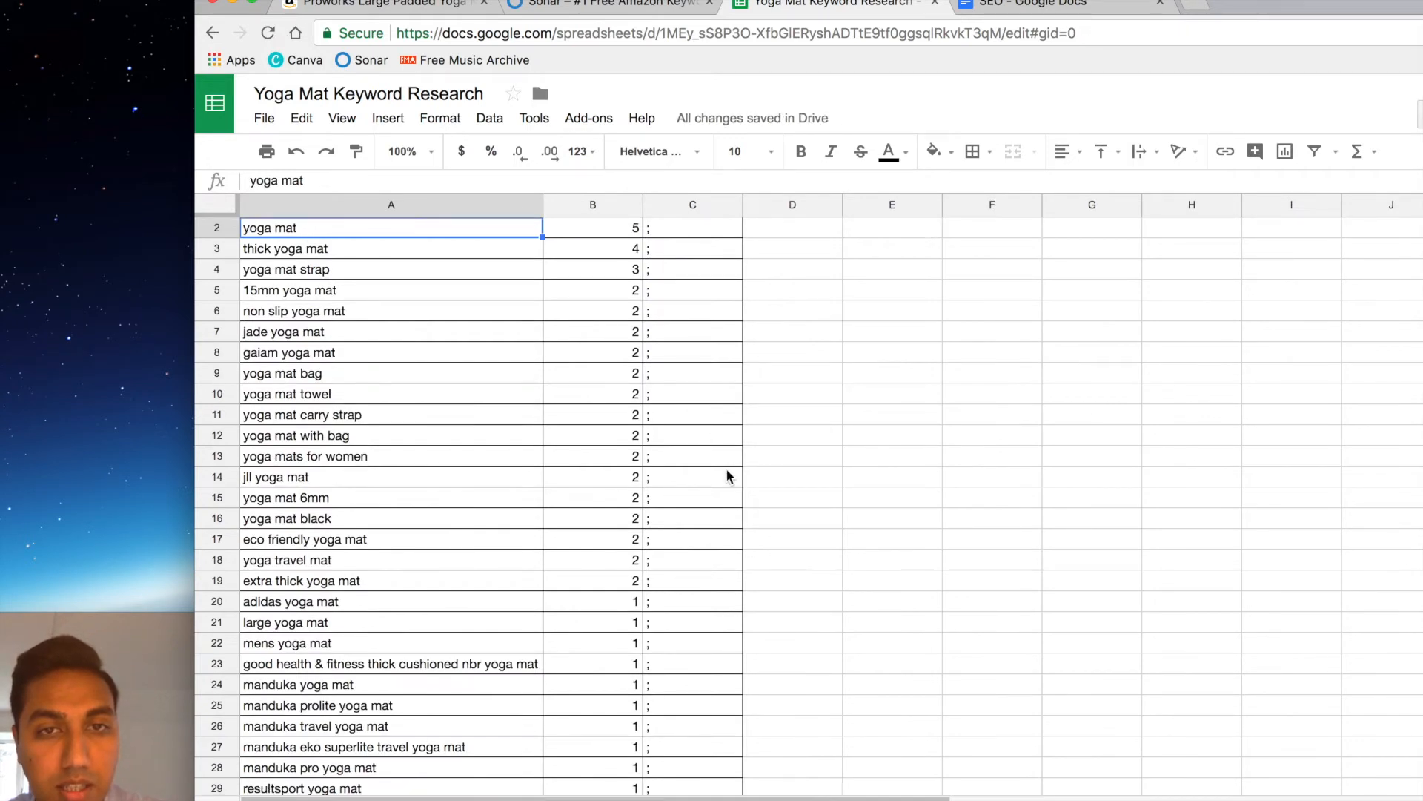
scroll(726, 473, down, 20)
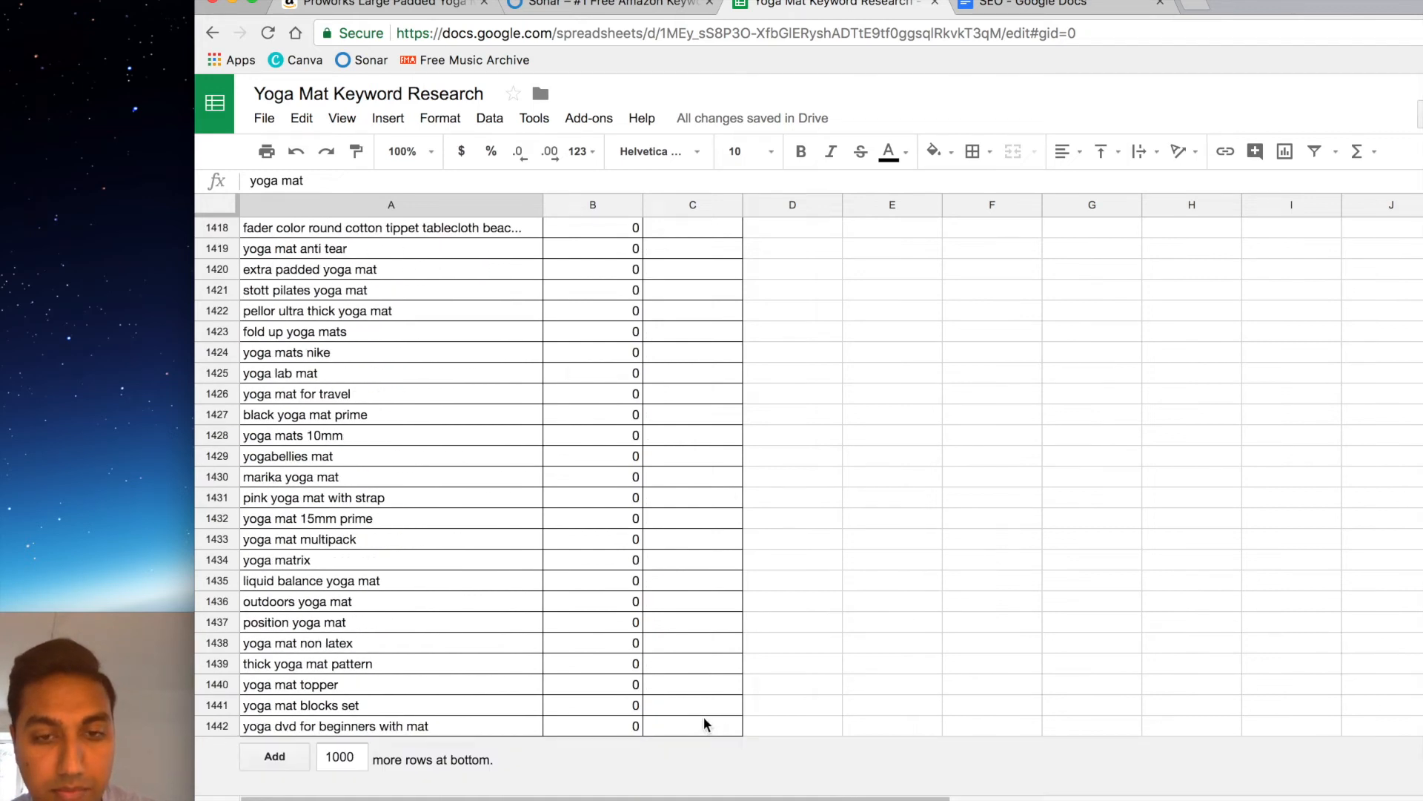
shift+click(703, 715)
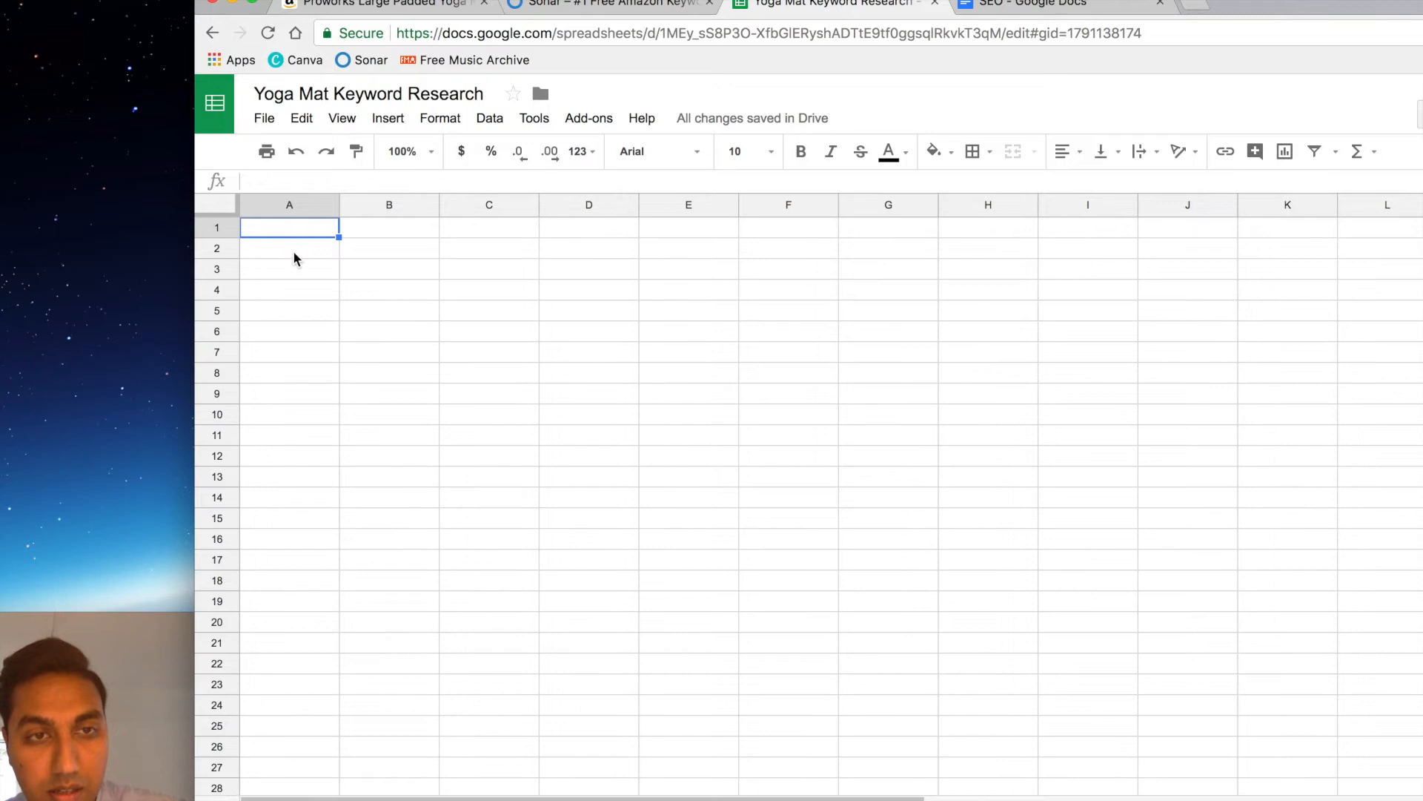
Paste the copied yoga mat keywords into the new sheet from cell A2 and select the first empty cell below them, A1443
click(292, 249)
key(ctrl+v)
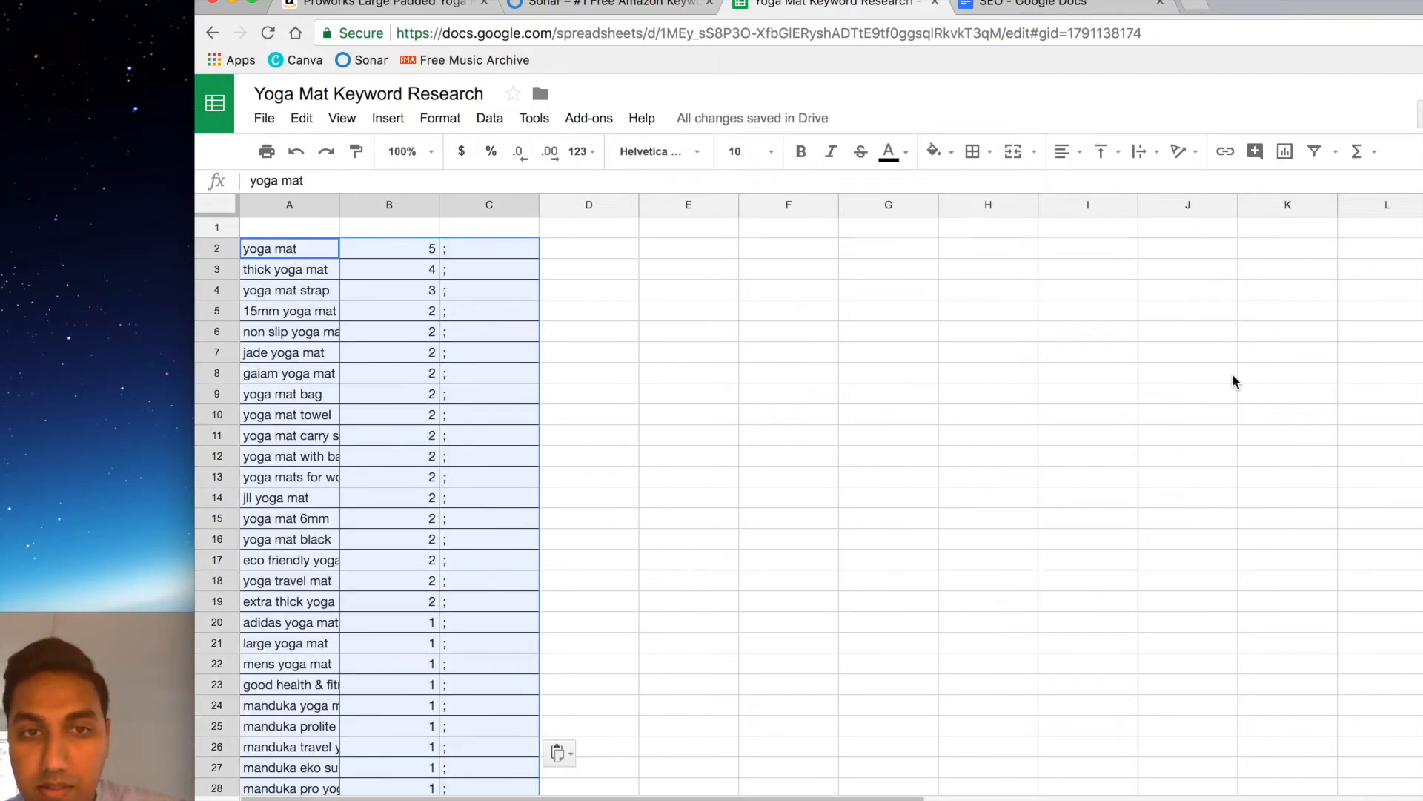
click(289, 270)
click(289, 310)
click(289, 331)
scroll(474, 460, down, 15)
click(489, 477)
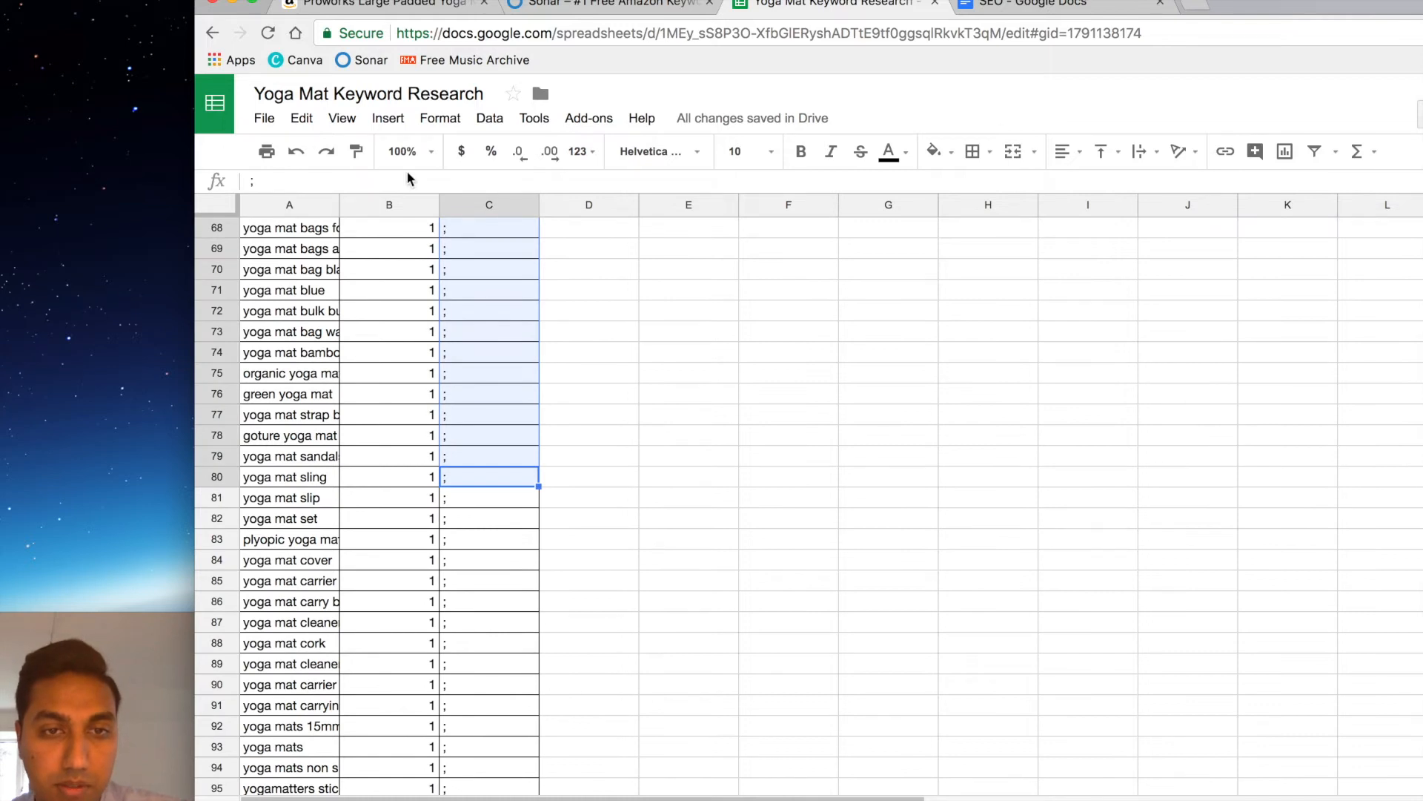
right_click(369, 501)
click(337, 521)
scroll(337, 522, down, 20)
scroll(337, 521, down, 20)
click(311, 331)
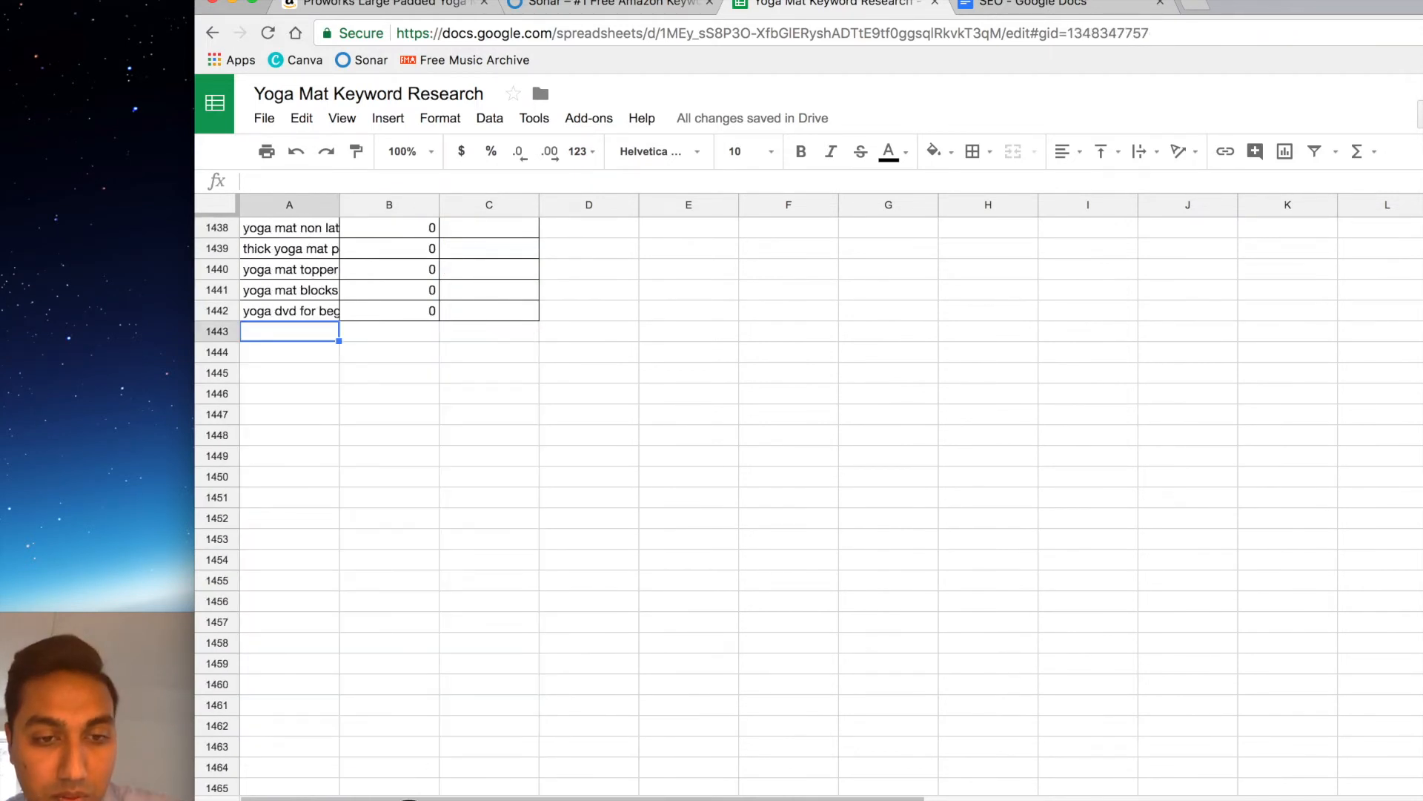
Copy rows 2 to 130 of the pilates mat keyword sheet and paste them below the yoga mat list from cell A1443
key(alt+Down)
click(276, 252)
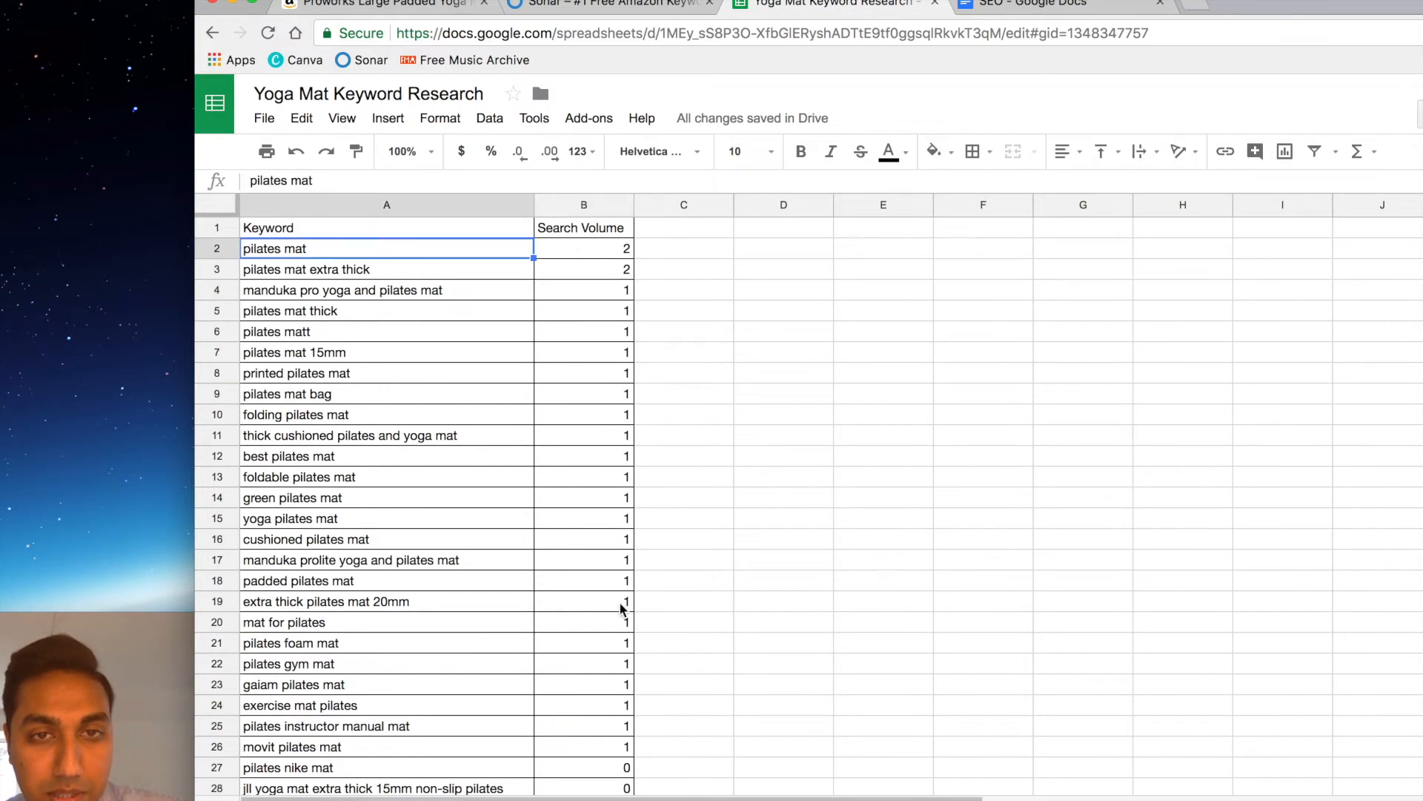
scroll(620, 603, down, 20)
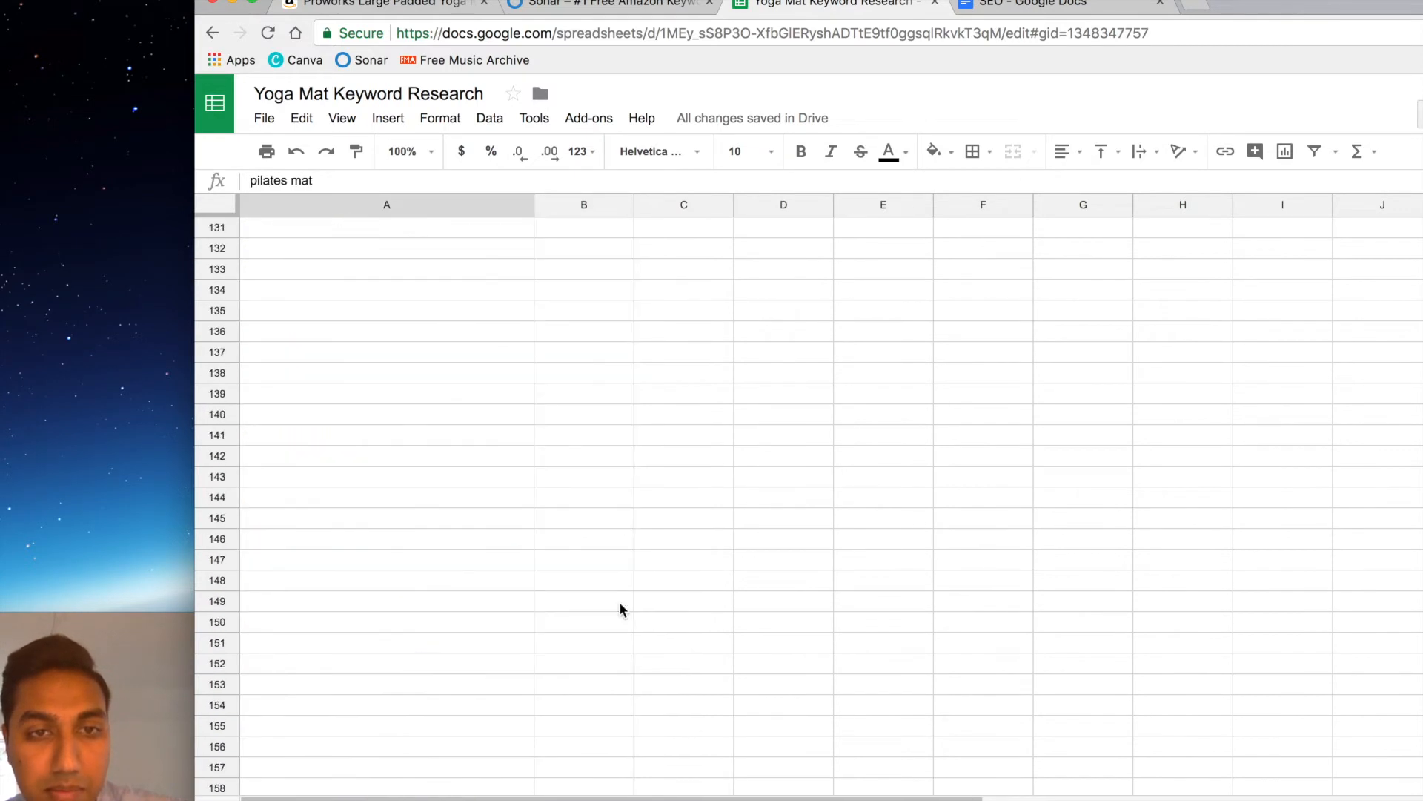
scroll(619, 604, up, 3)
shift+click(597, 401)
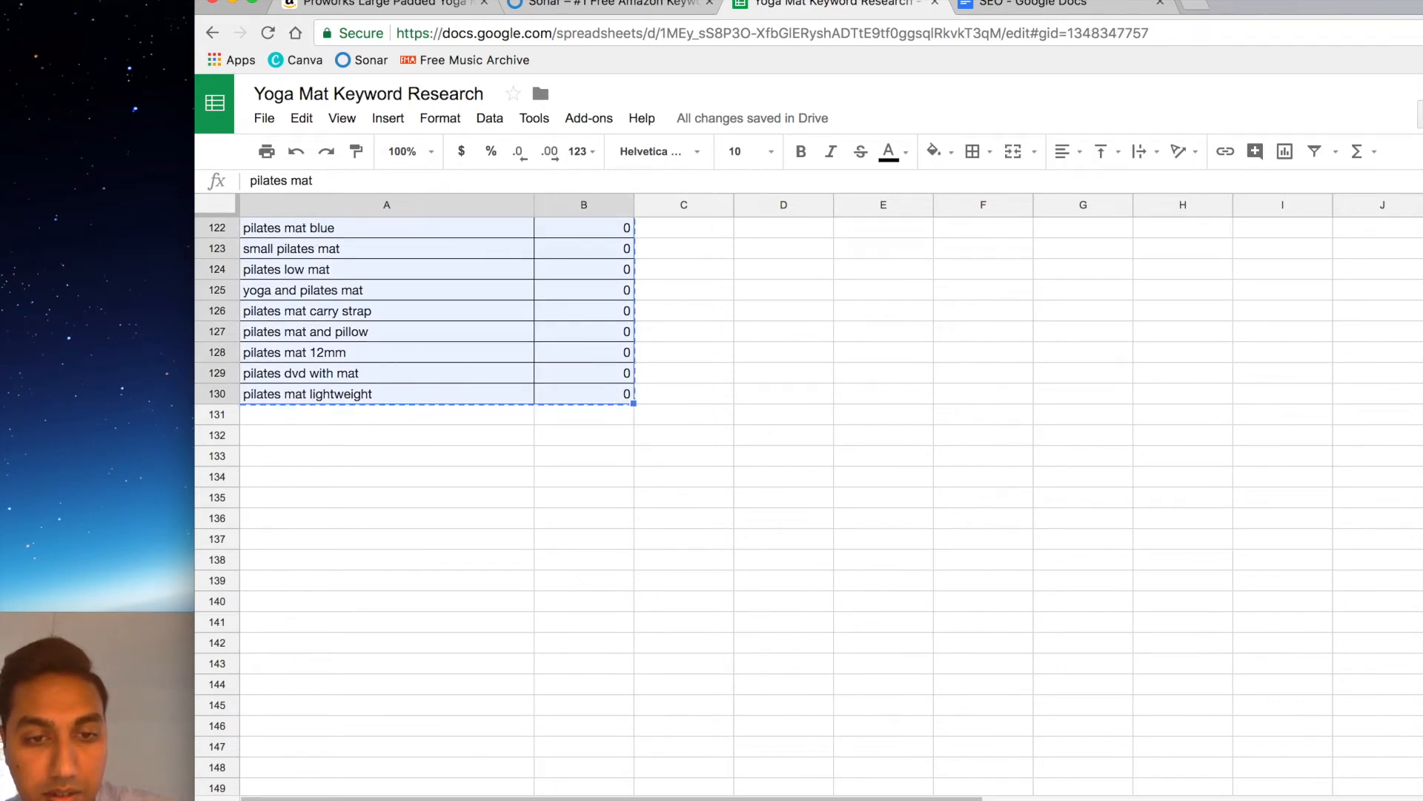
click(482, 799)
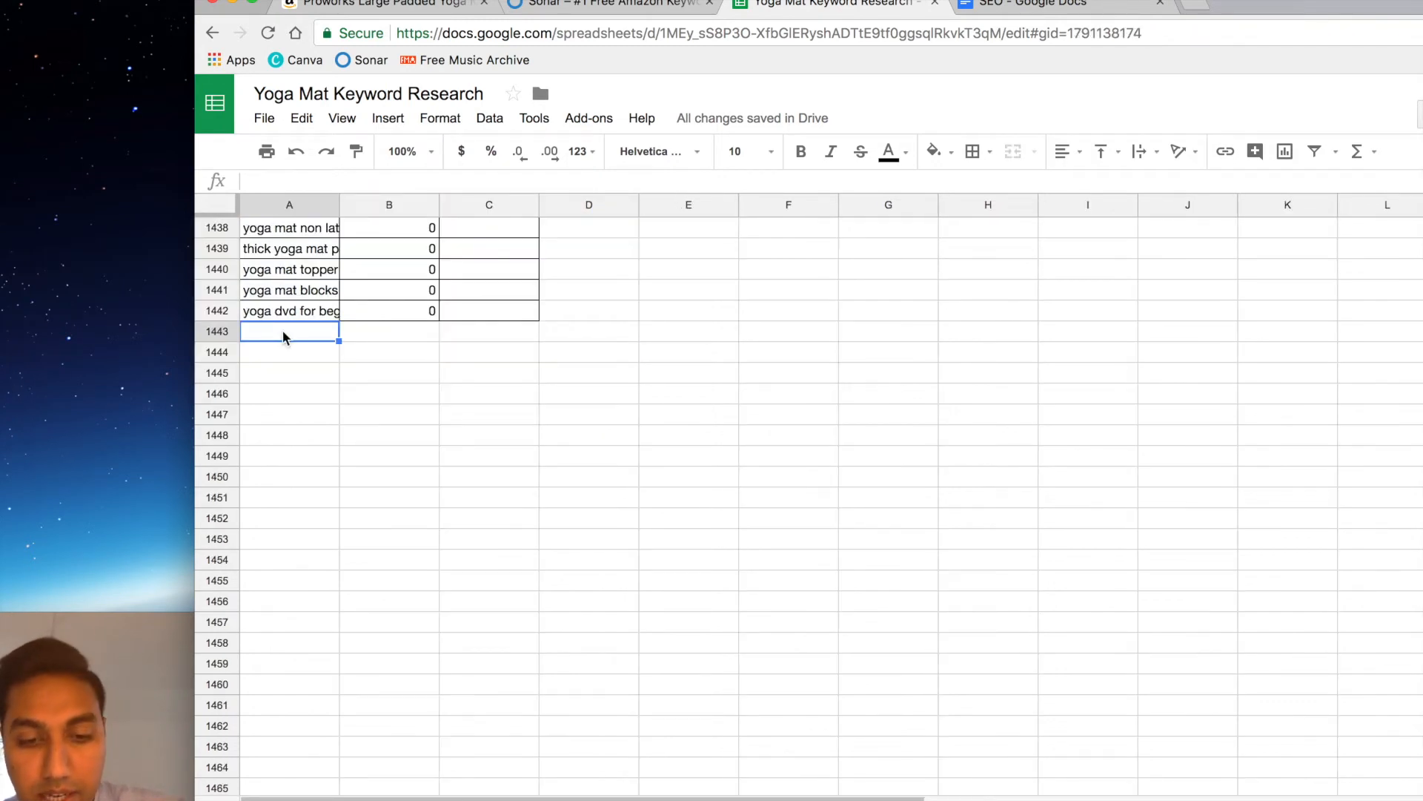
key(ctrl+v)
click(433, 382)
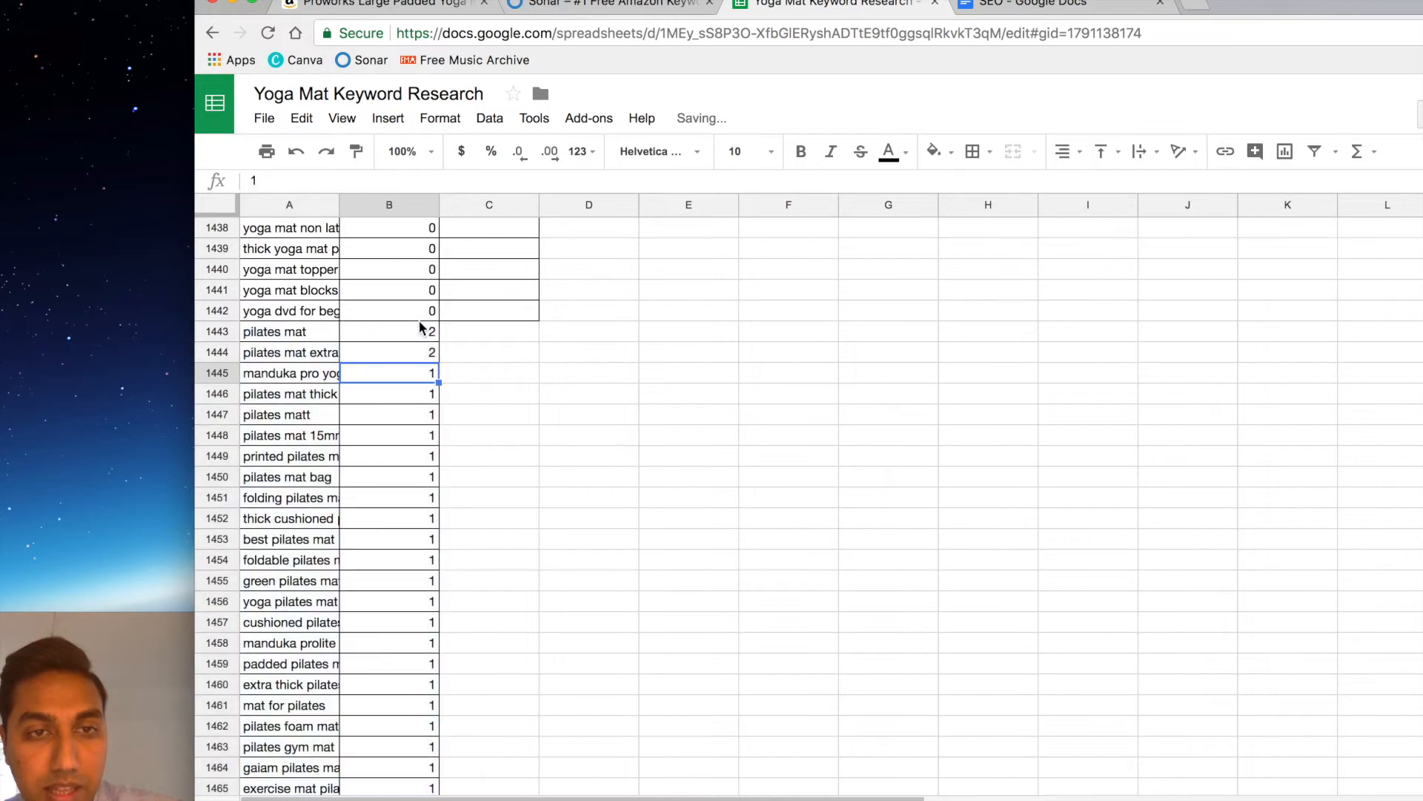
Enter the column headers Keyword in A1 and Volume in B1 of the combined sheet
scroll(407, 300, up, 20)
scroll(407, 300, up, 20)
scroll(407, 300, up, 20)
right_click(281, 226)
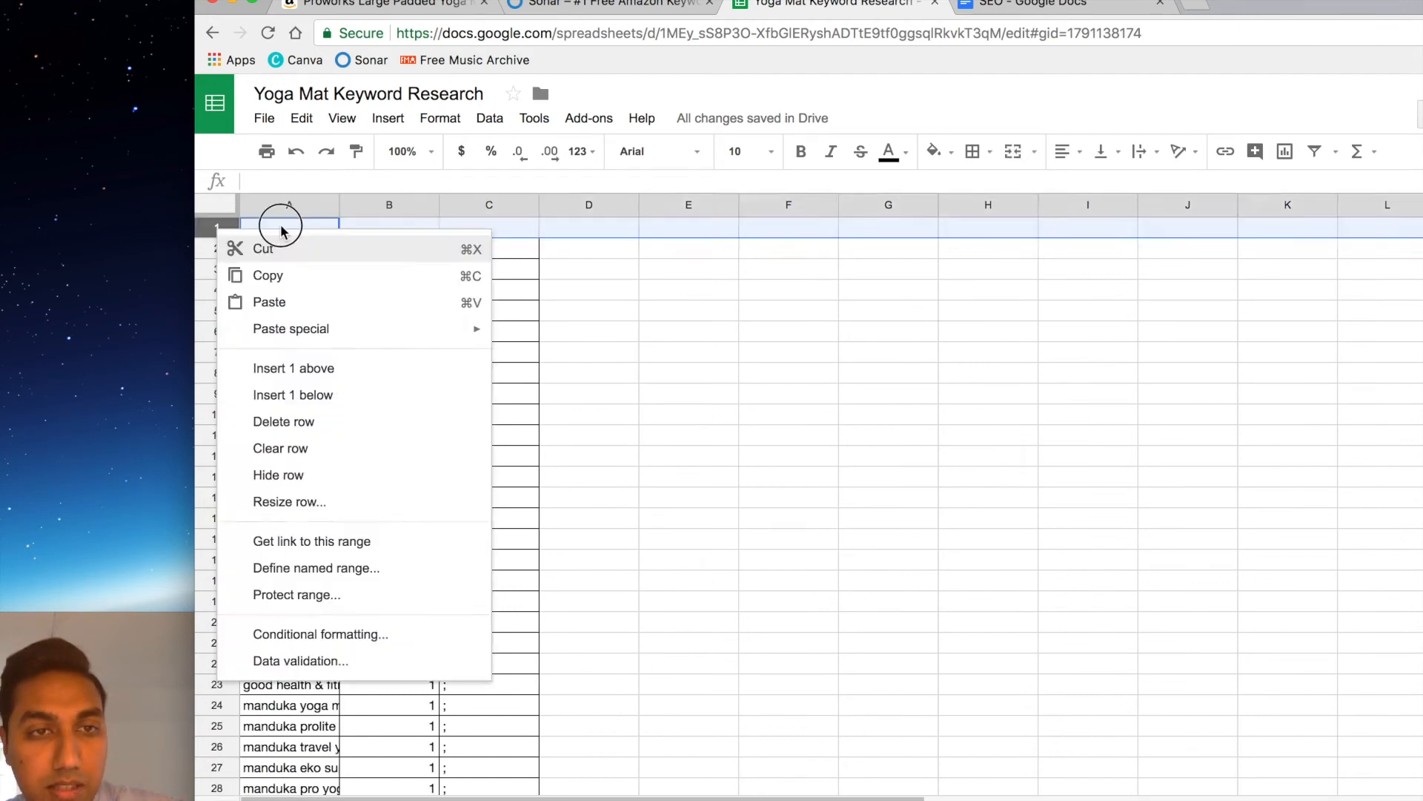
click(283, 229)
text(Keyword)
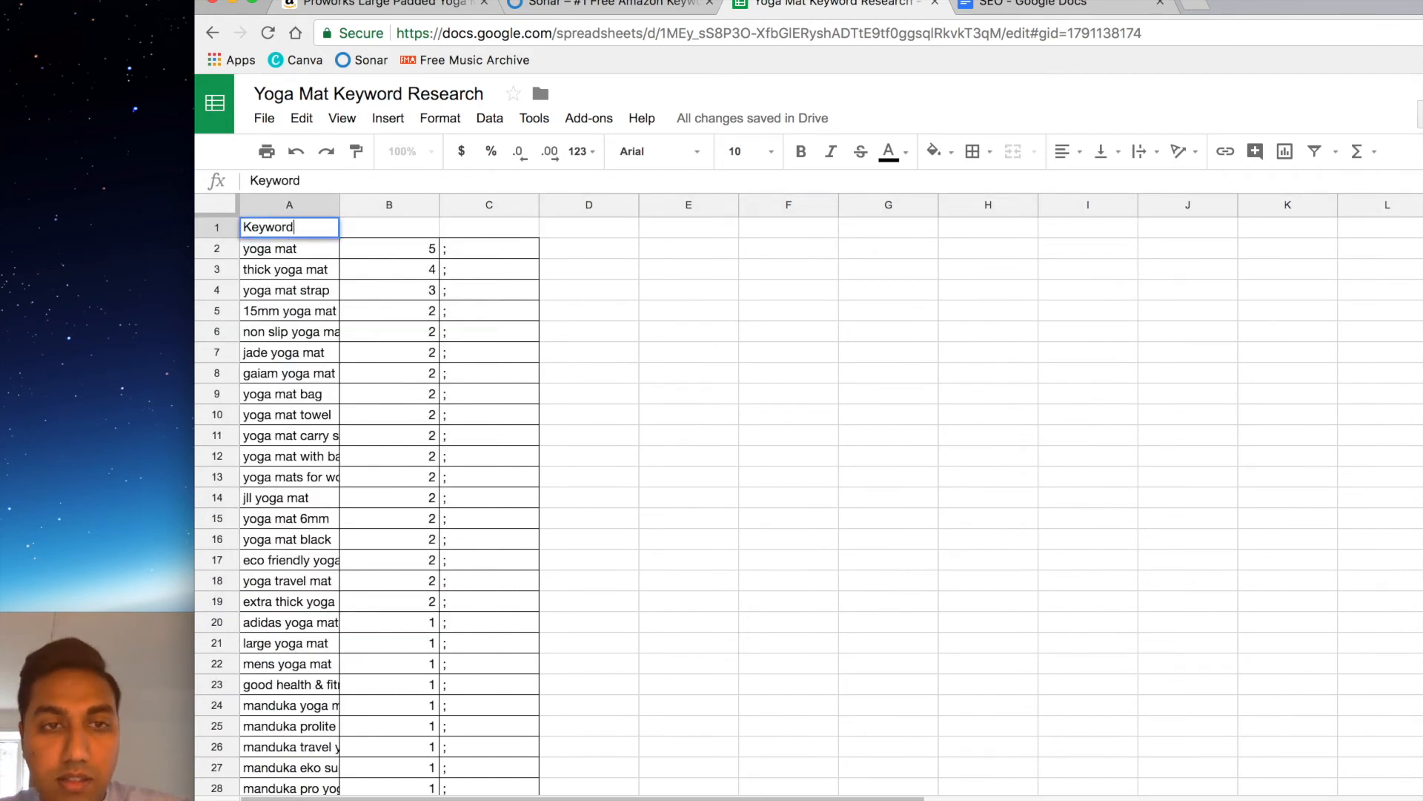
key(Tab)
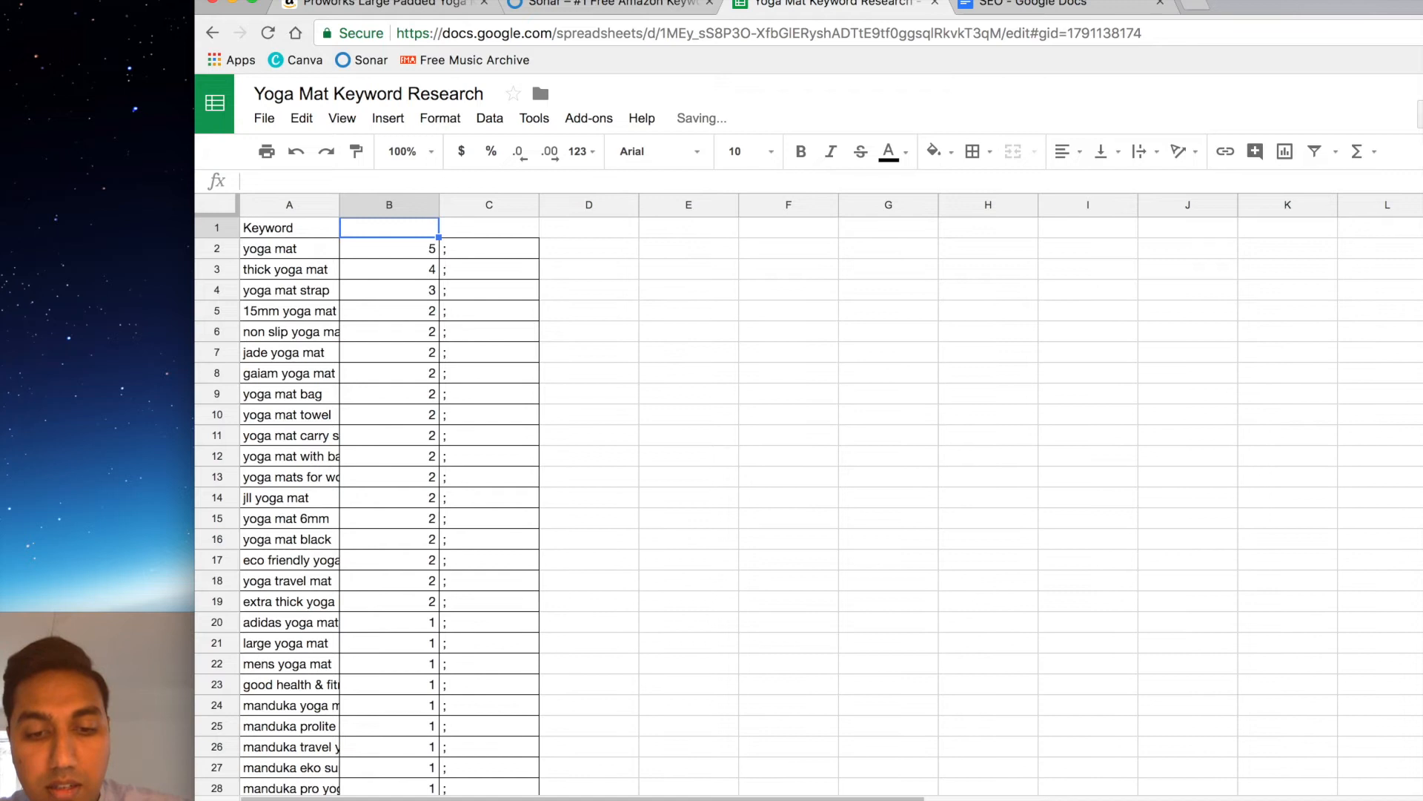
text(Volume)
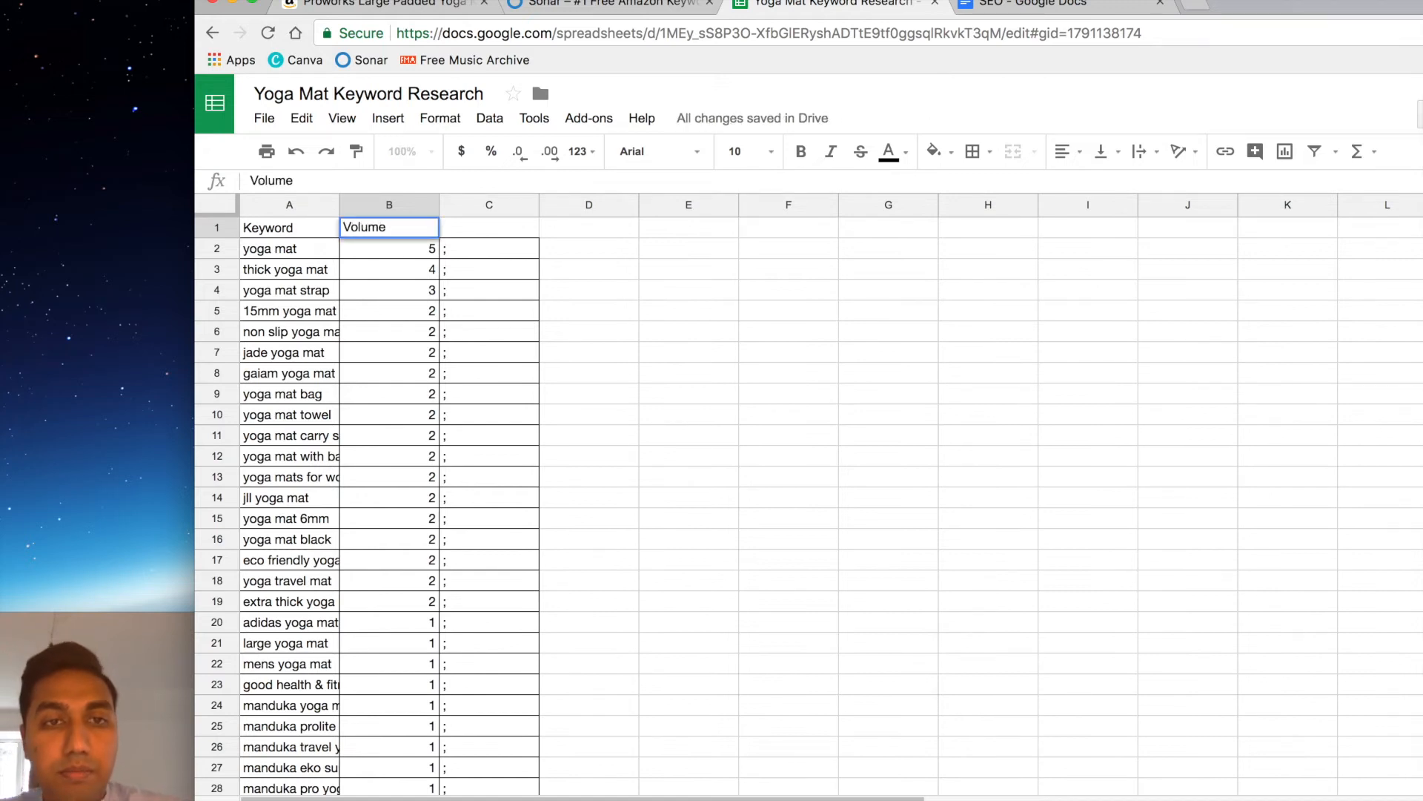
key(Return)
key(Up)
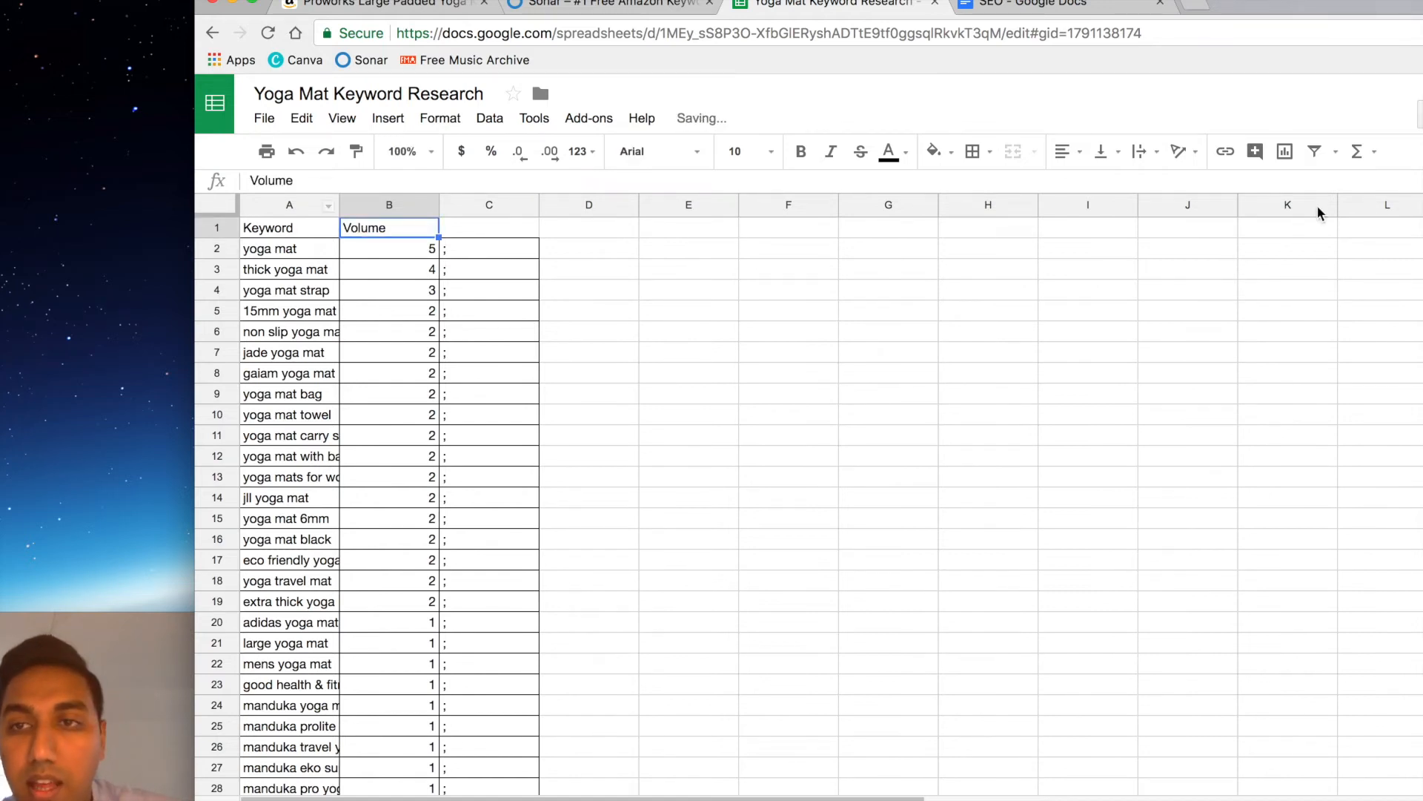
Add a filter to sort the combined list by Volume Z to A, and widen column A to fit the keywords
click(1315, 151)
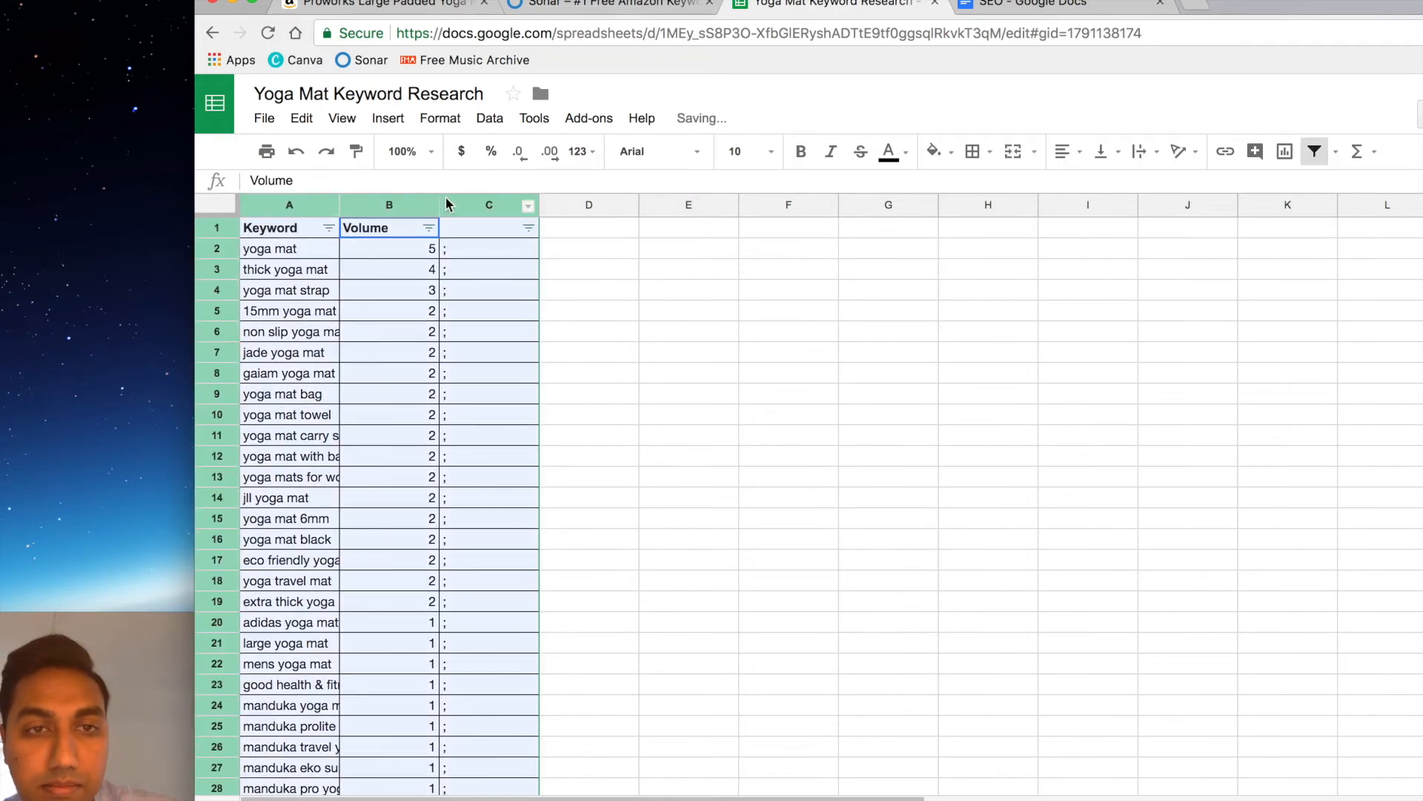
click(429, 227)
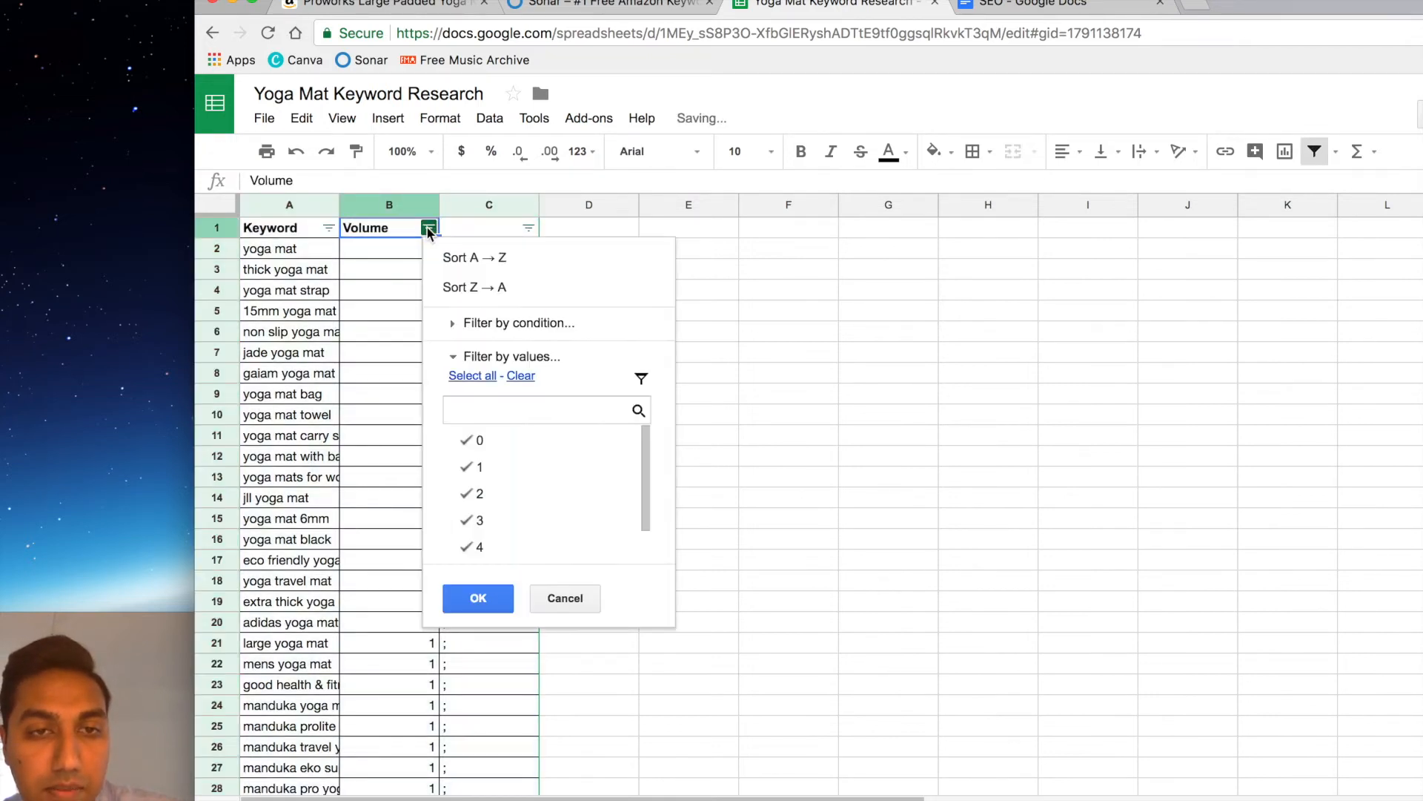
click(487, 288)
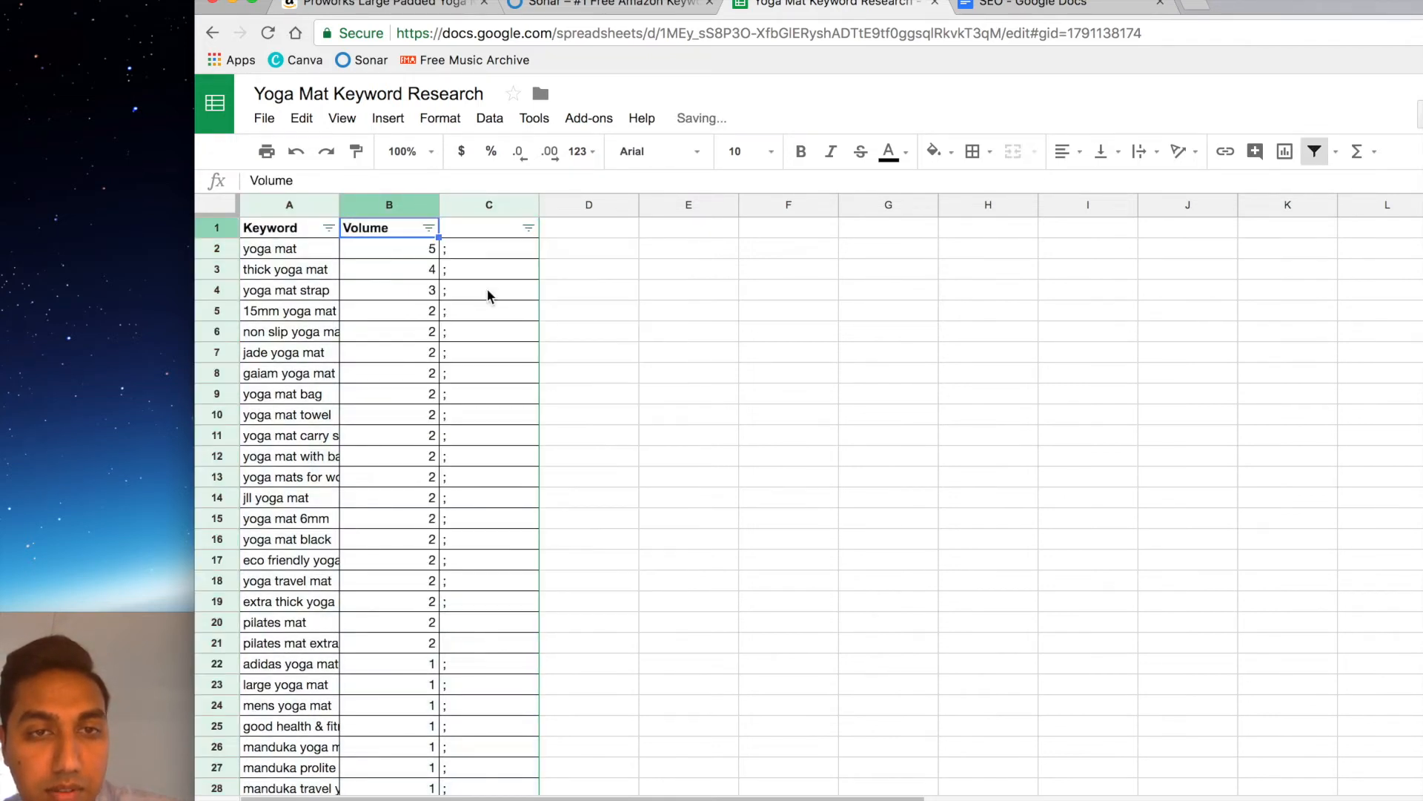
click(406, 245)
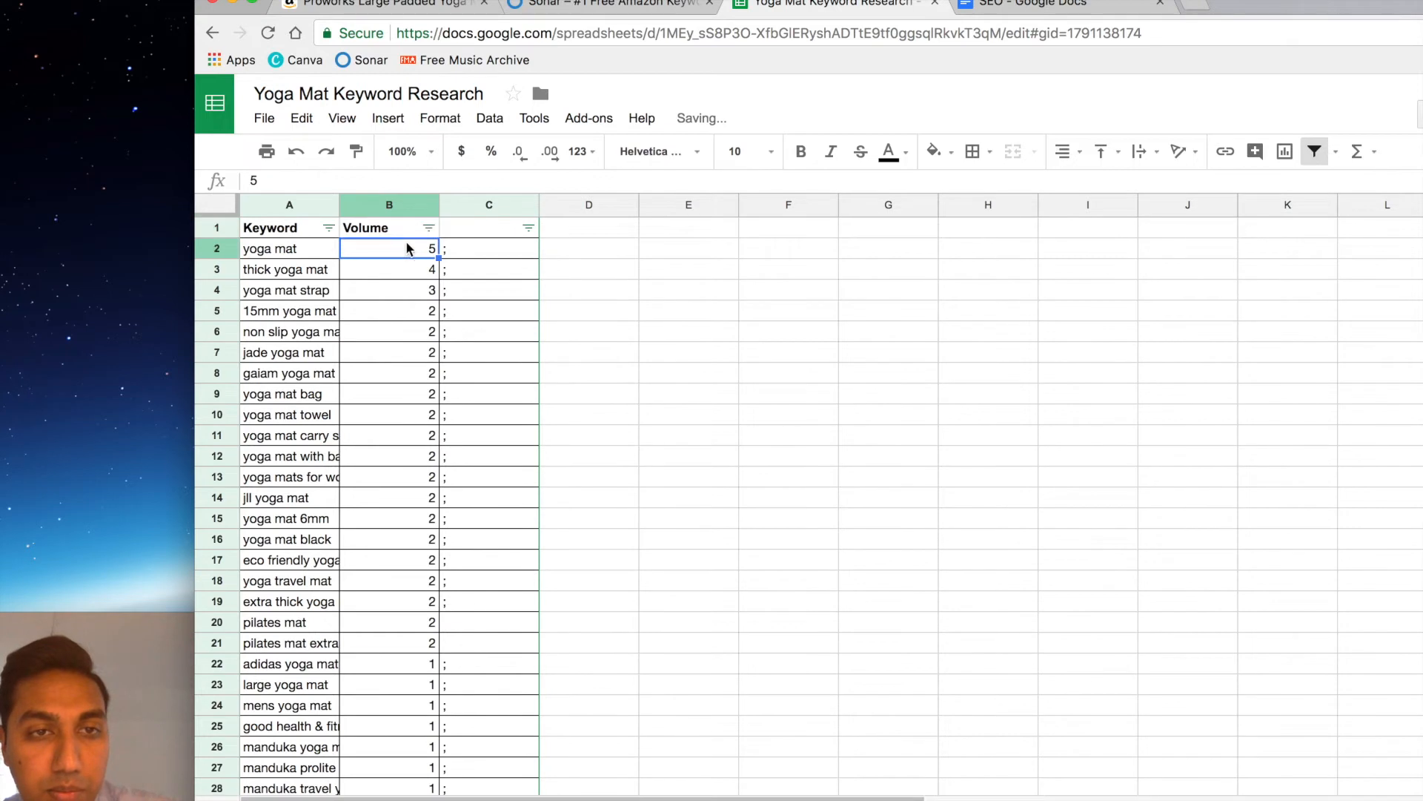
double_click(339, 213)
click(348, 255)
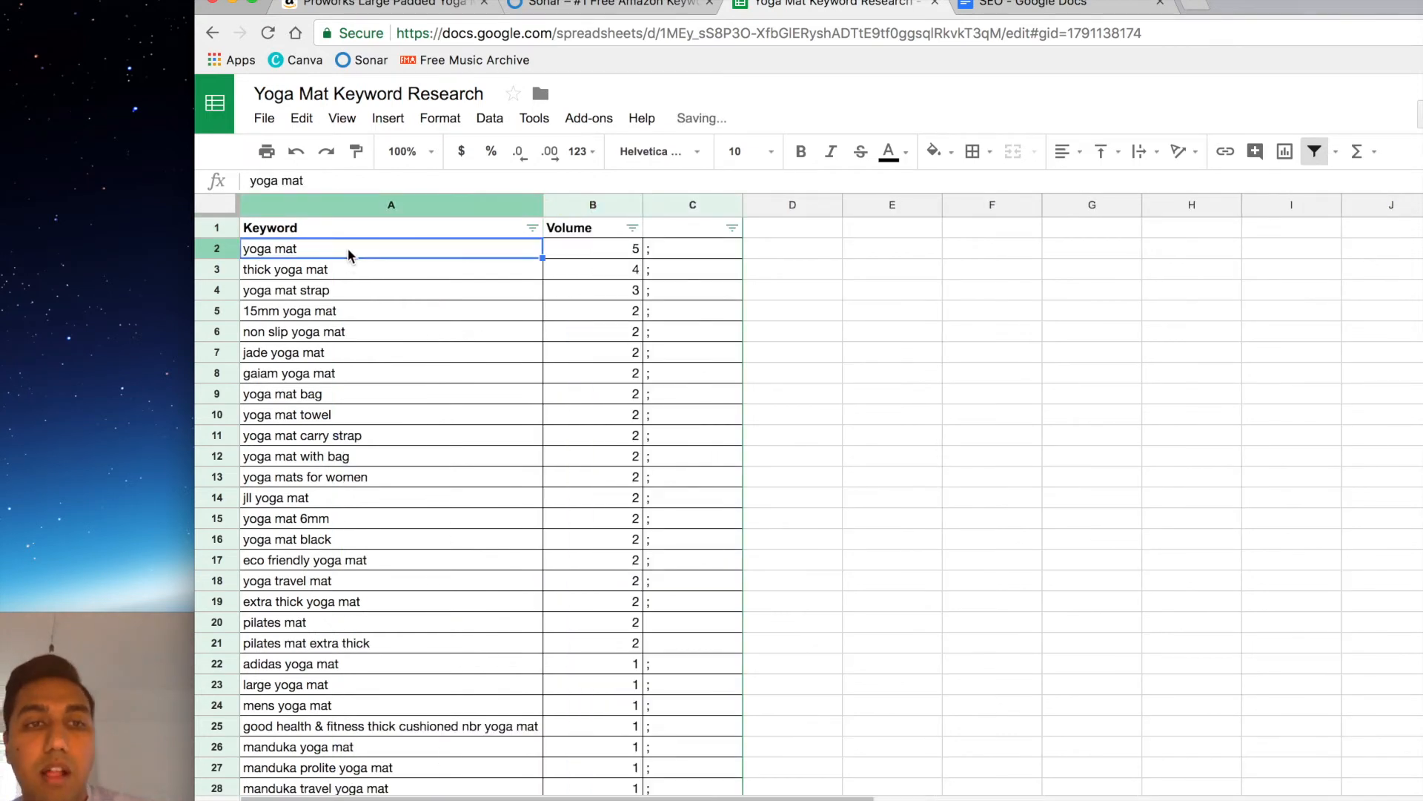
Highlight the keywords in rows 2 to 21 and review the Proworks listing's bullet points and Sonar's keywords for comparison
drag(565, 644, 344, 267)
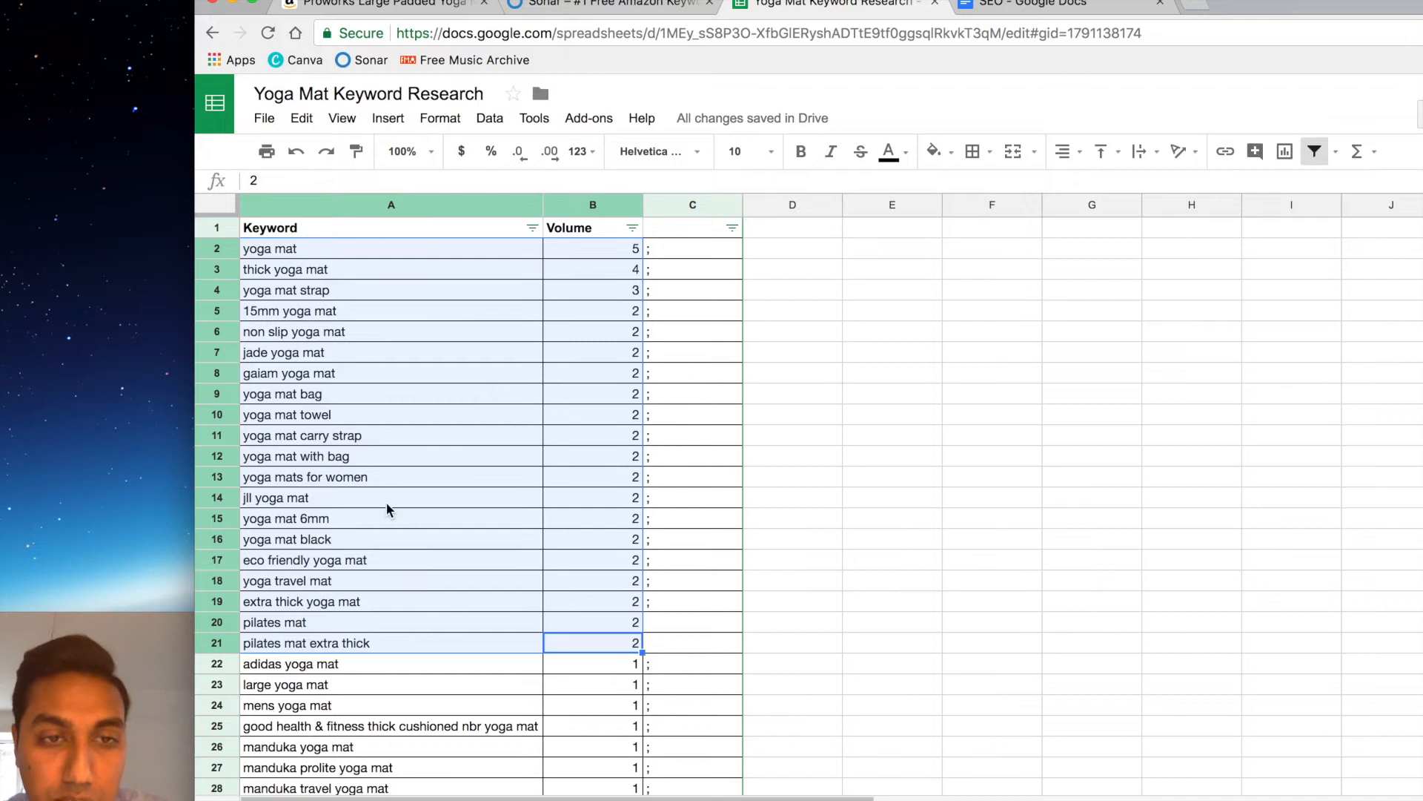
click(383, 11)
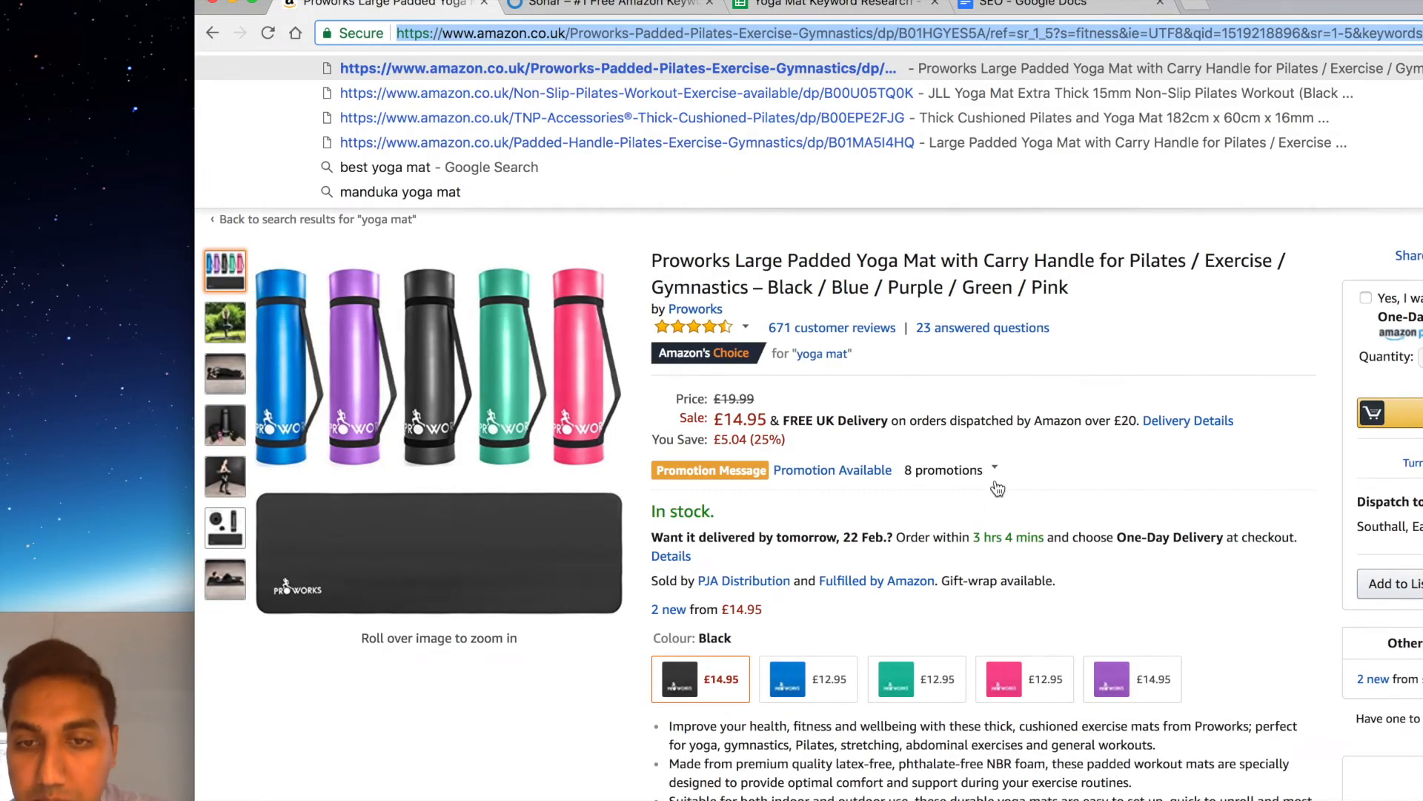
scroll(993, 527, down, 5)
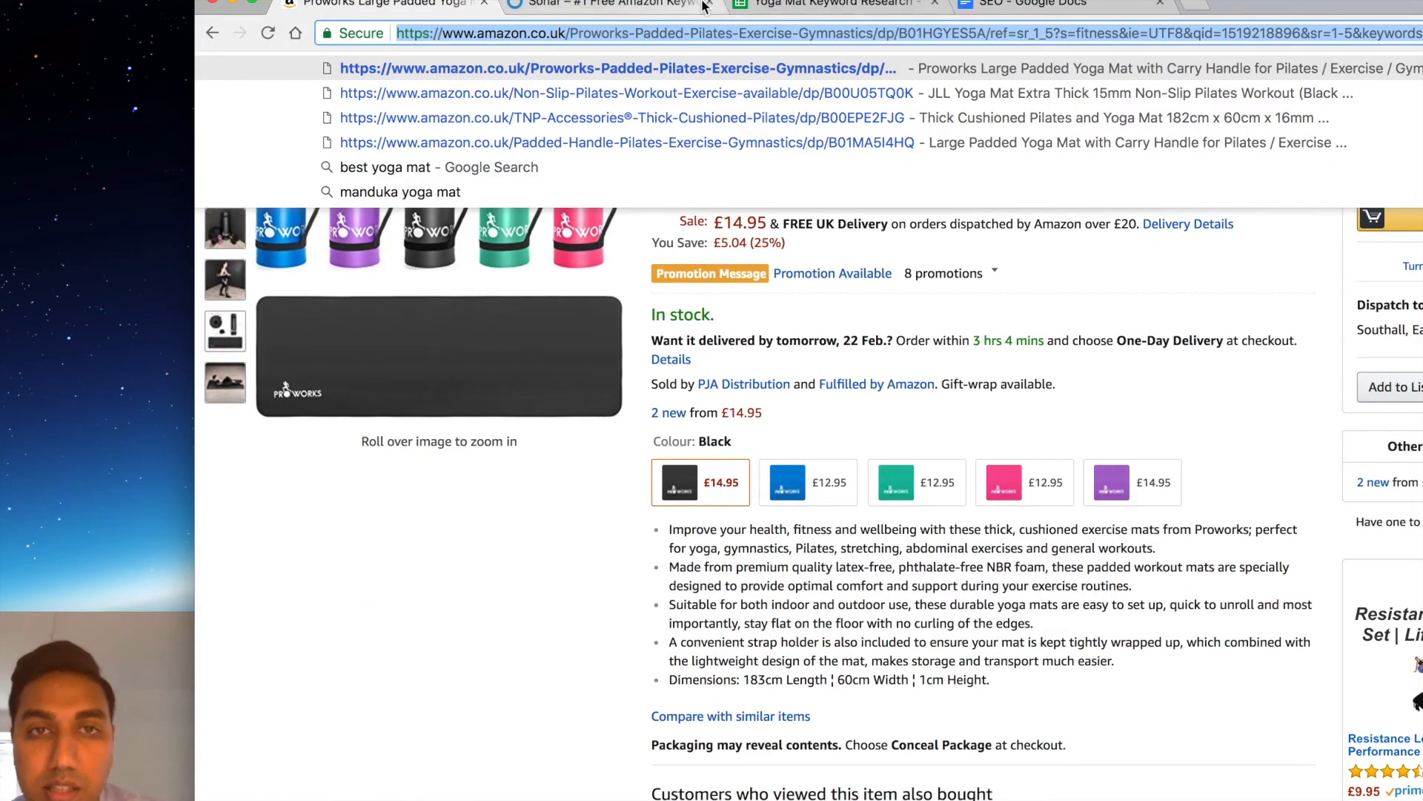
click(612, 9)
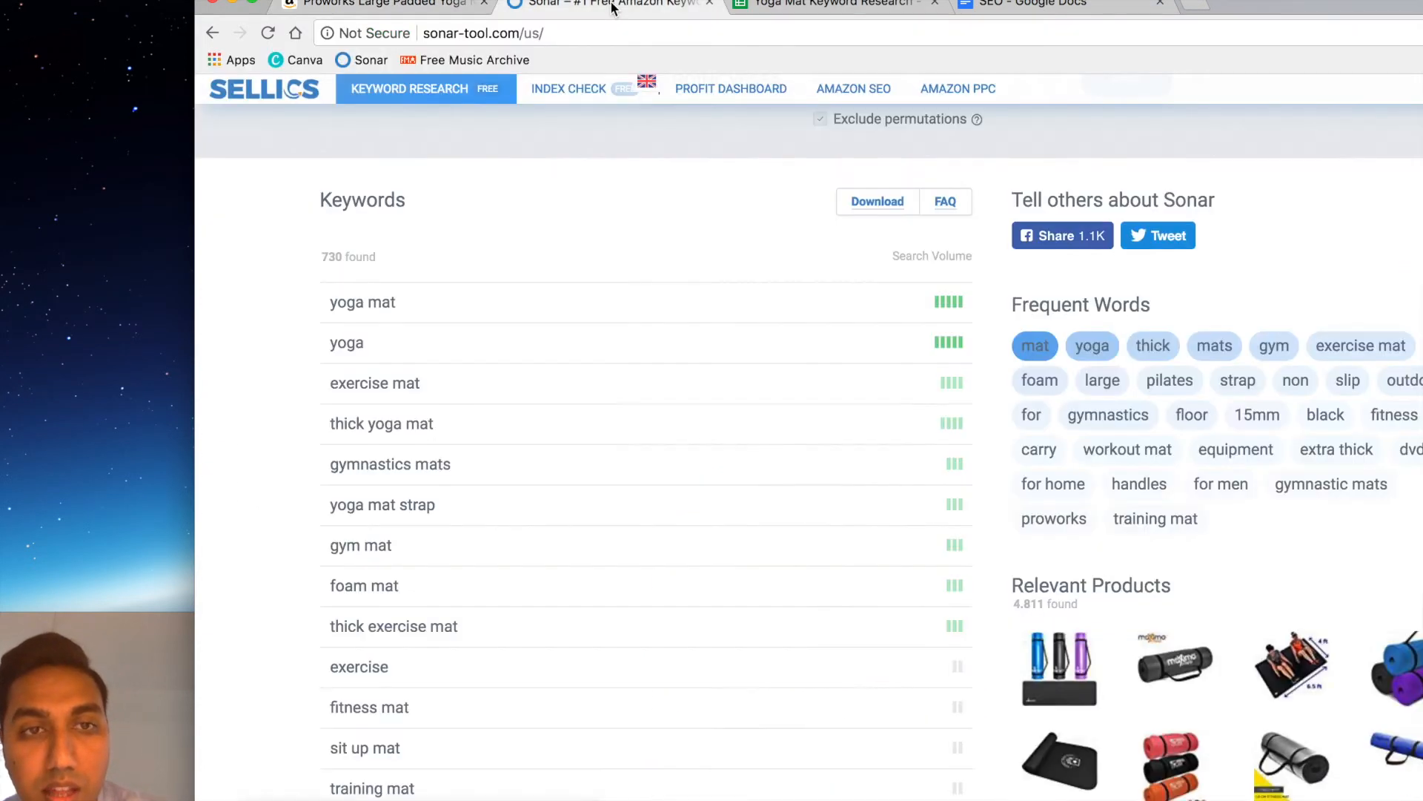
click(778, 8)
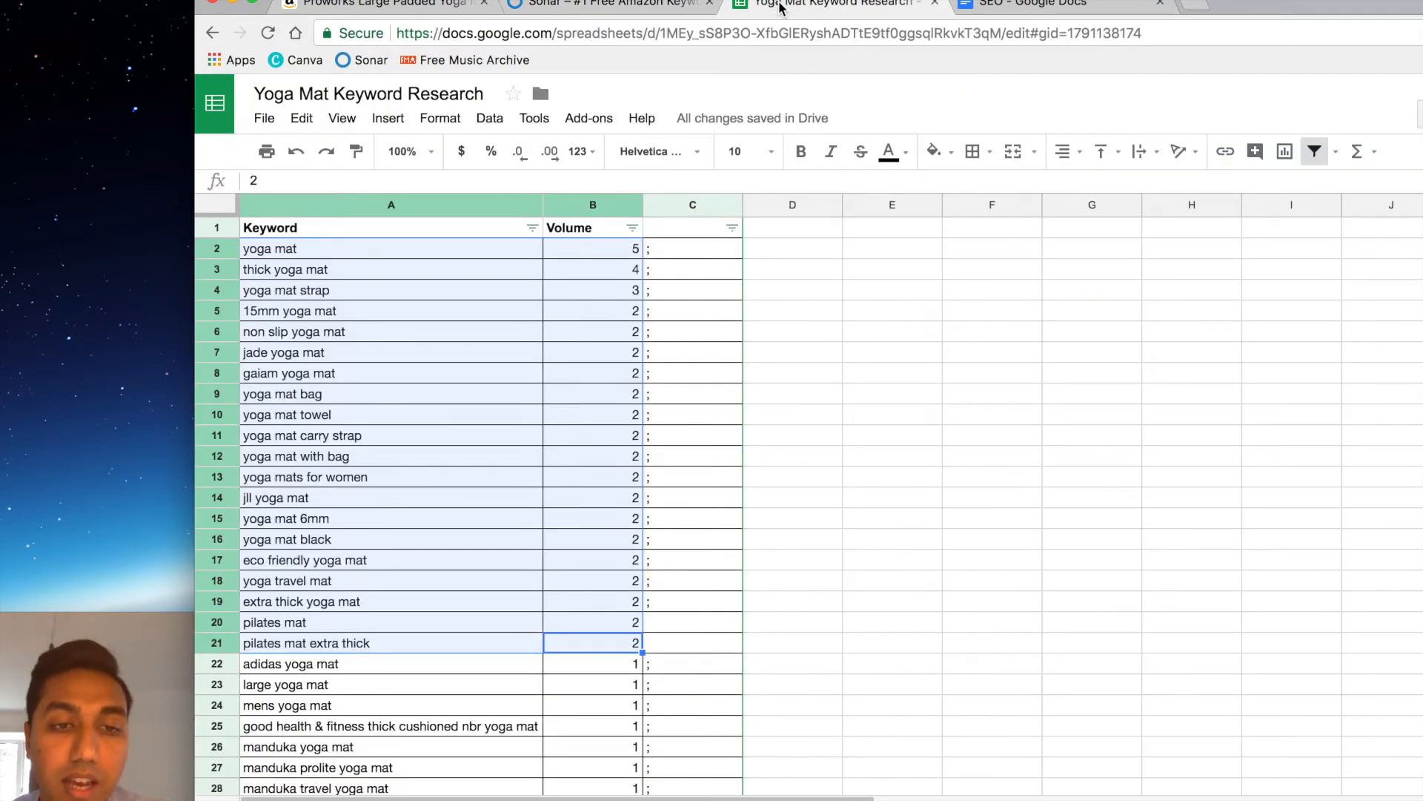
click(377, 533)
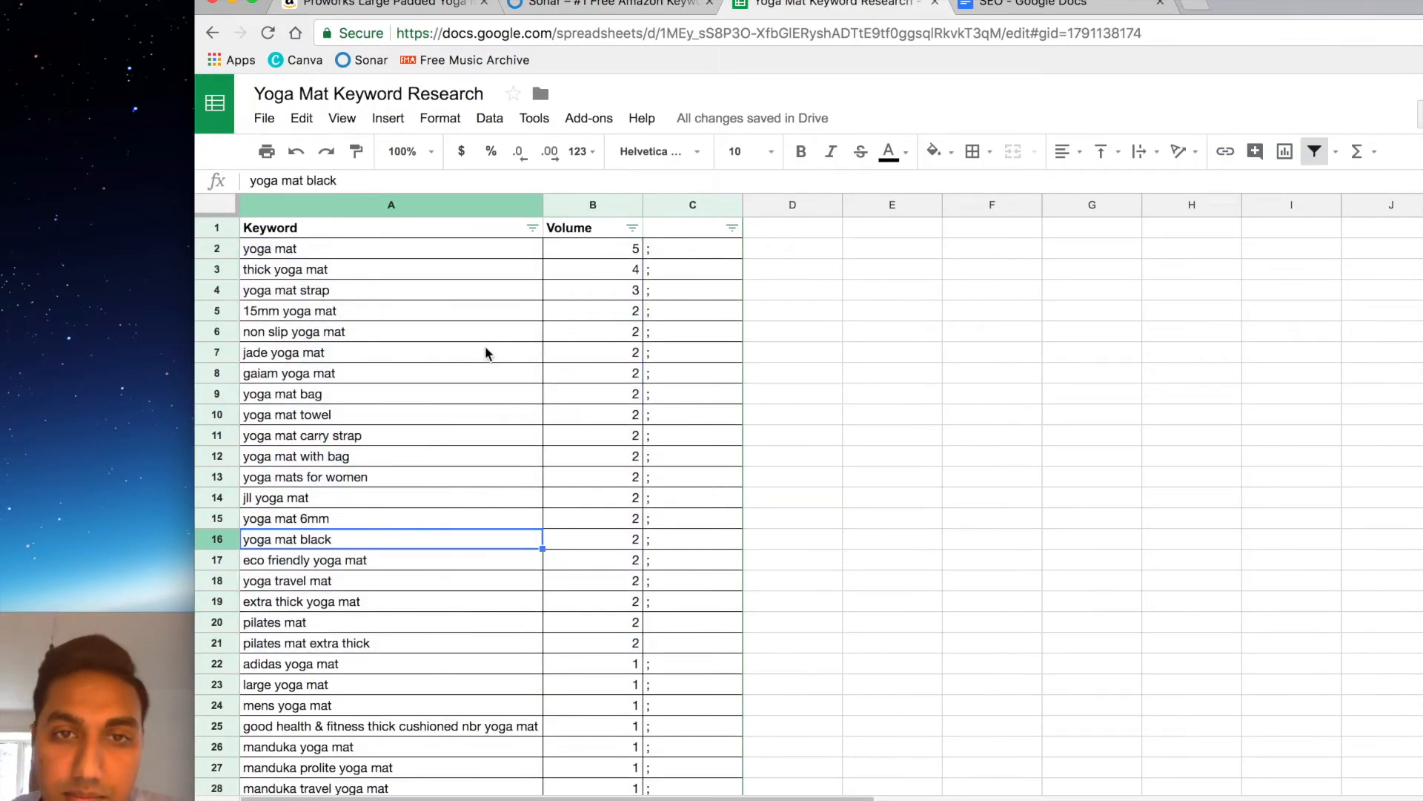
click(437, 248)
Search Google for "remove duplicate words" in a new tab, open the Trace My IP tool, and return to the keyword spreadsheet
click(1194, 7)
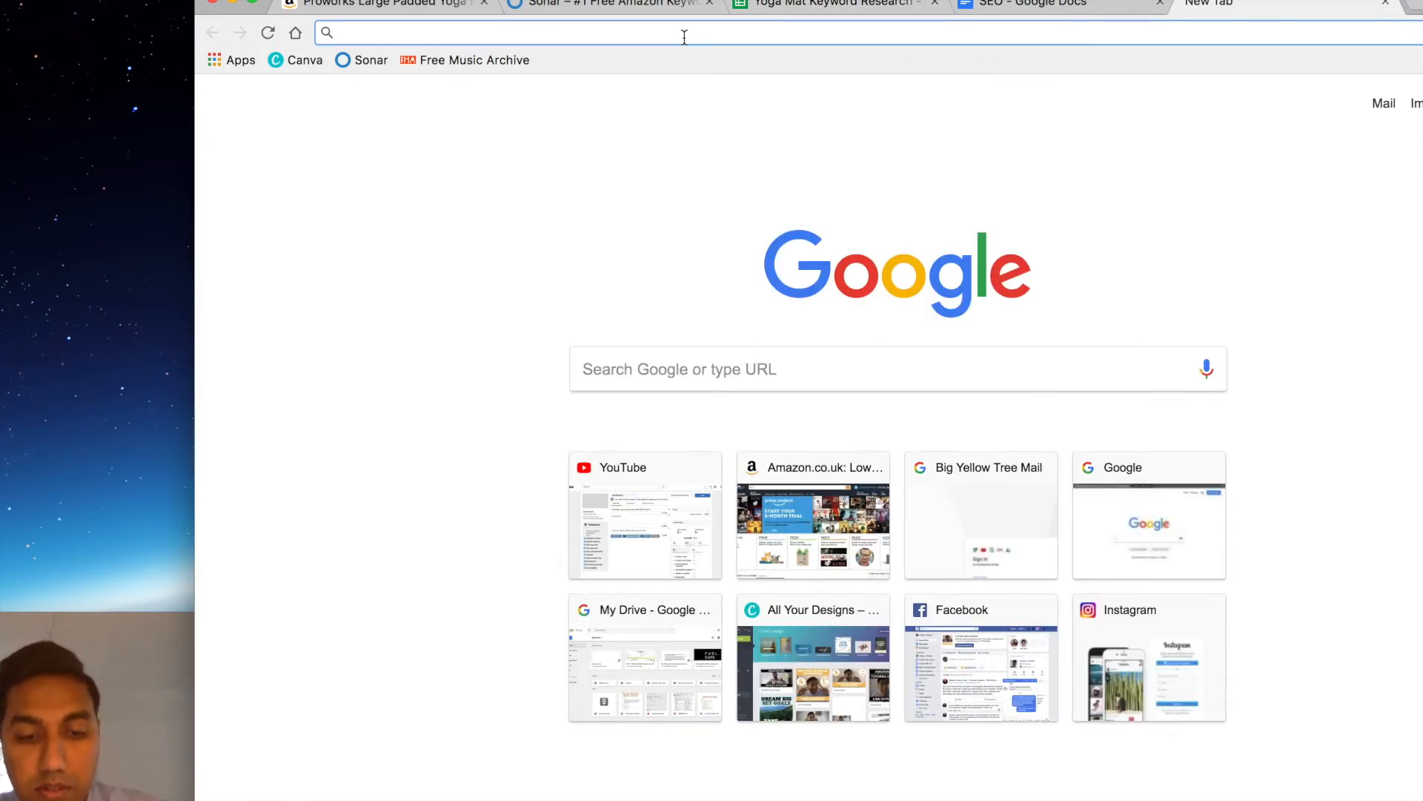
text(remove)
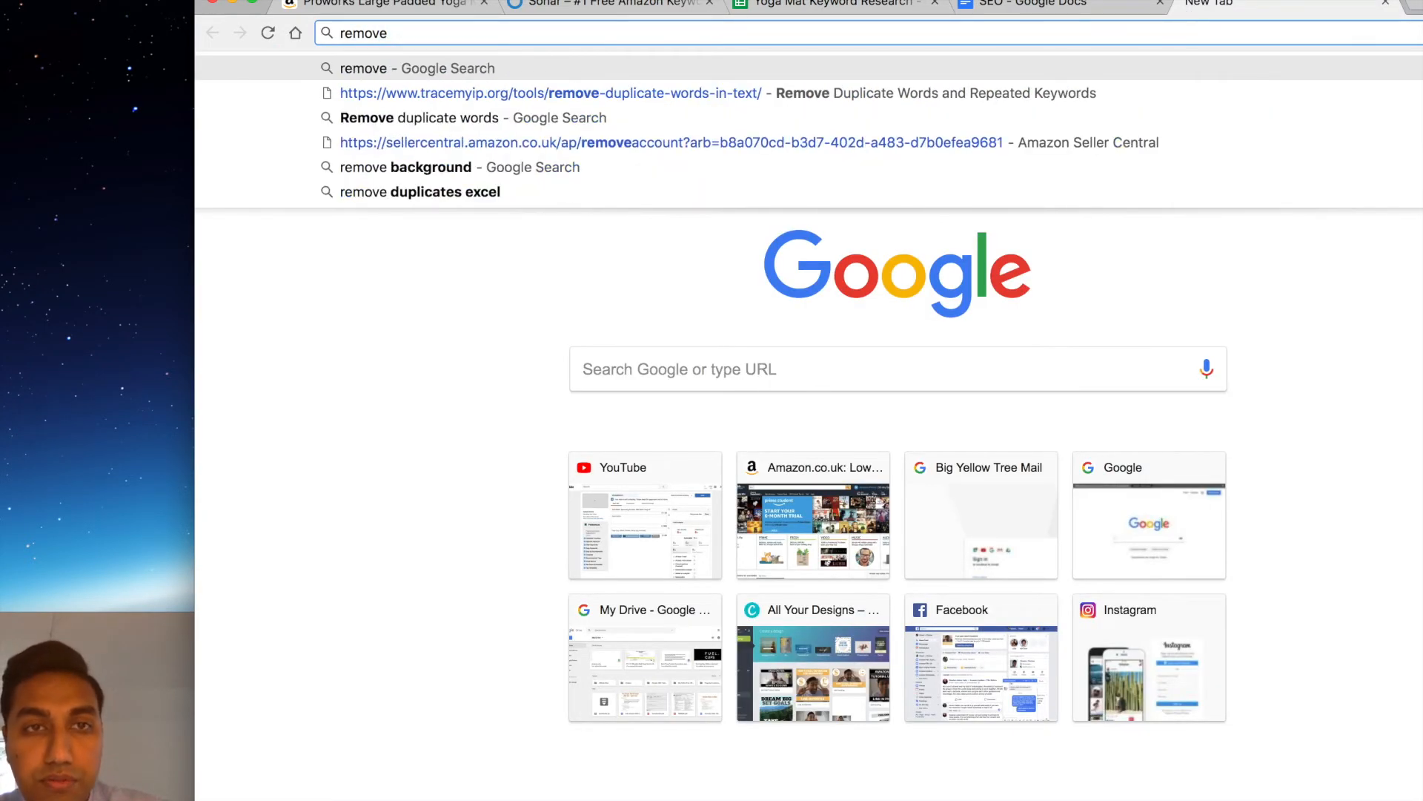
text(+duplicate words)
key(Return)
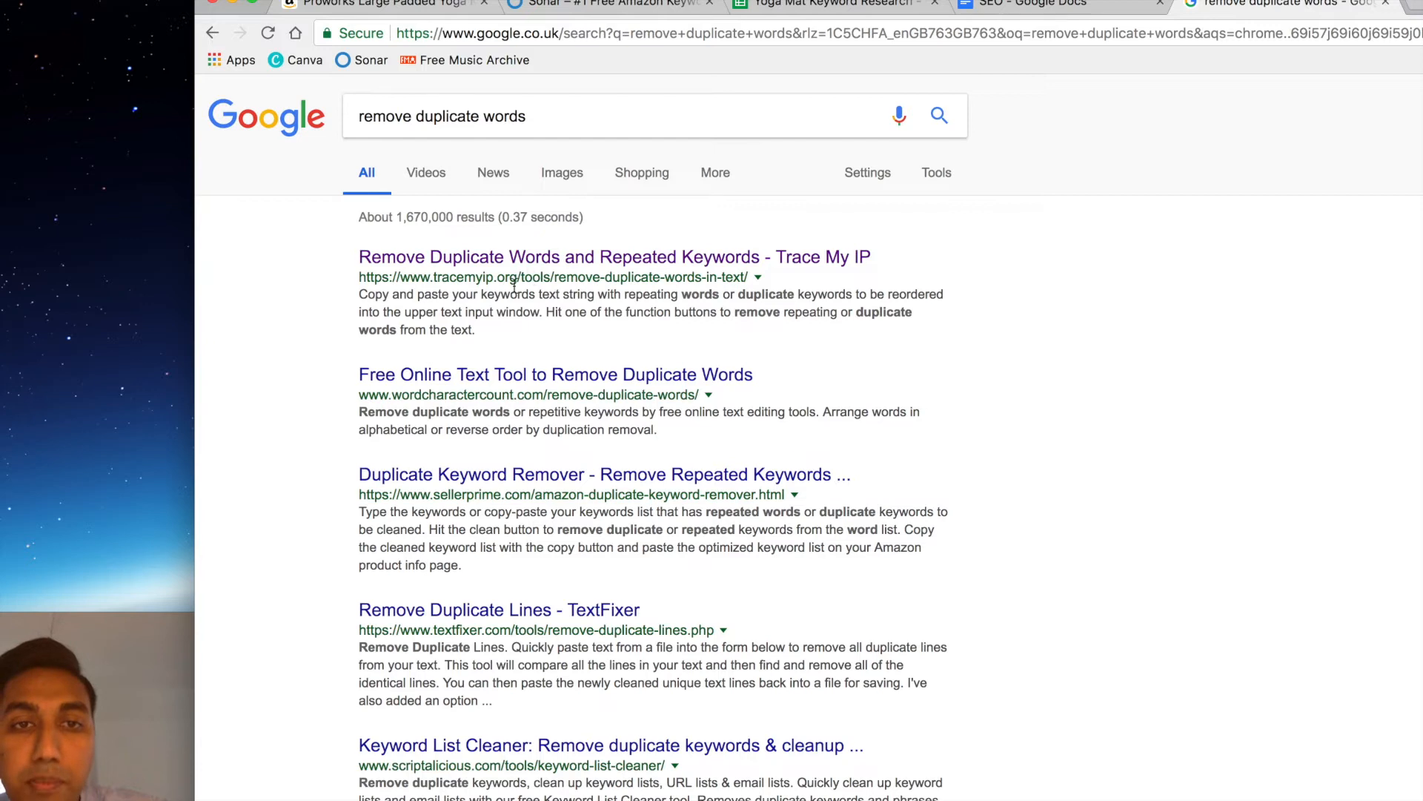
click(564, 265)
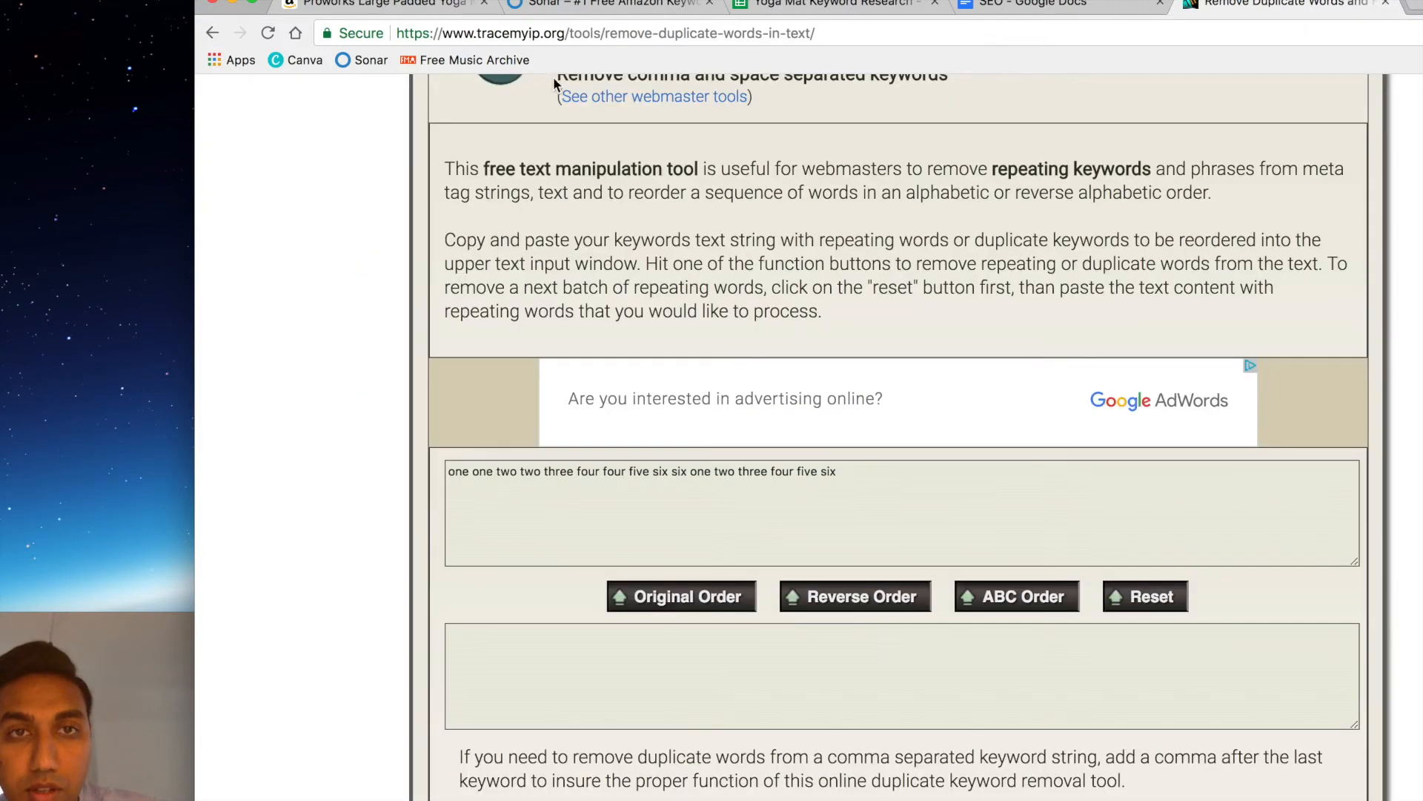
click(816, 6)
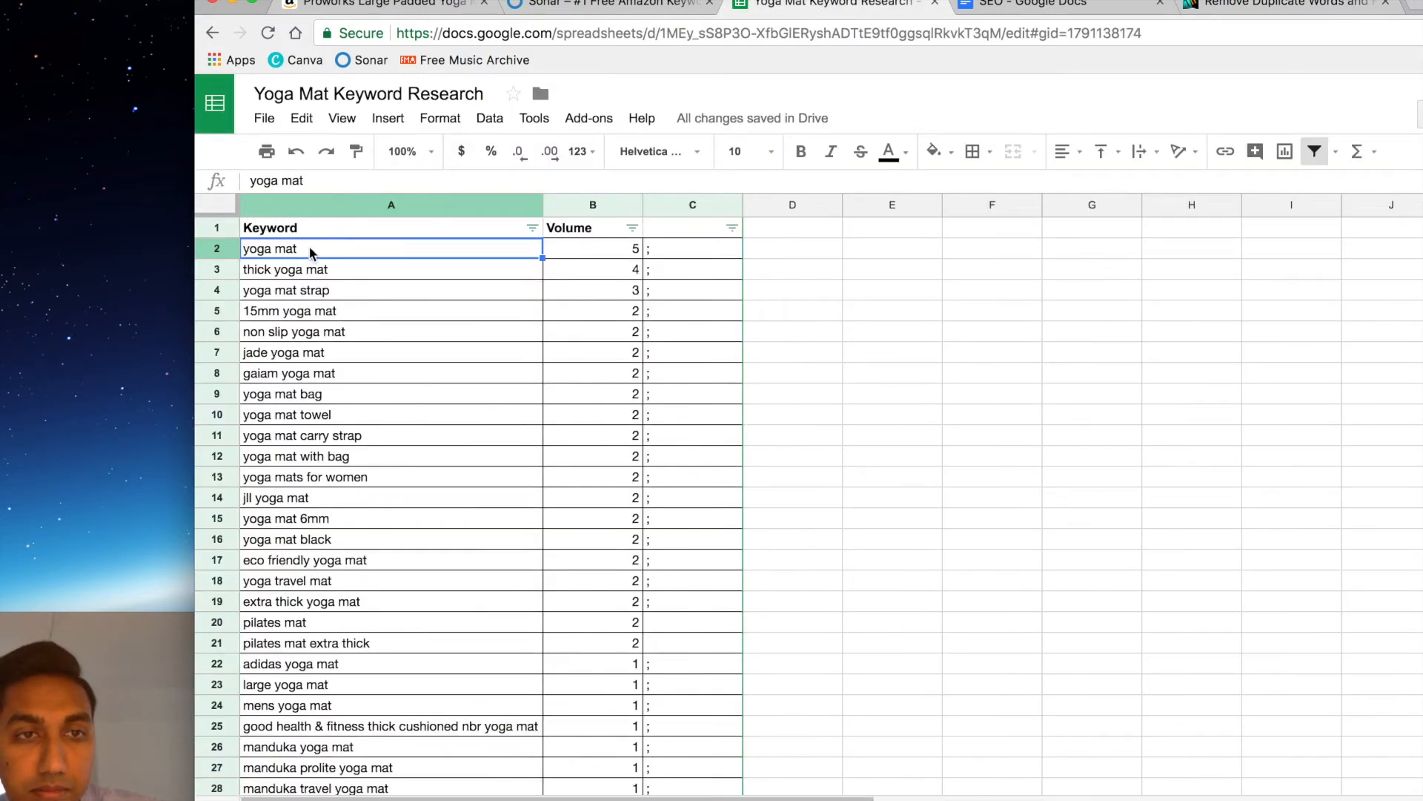
Delete the header row from the combined keyword sheet and copy the whole keyword column A
click(227, 222)
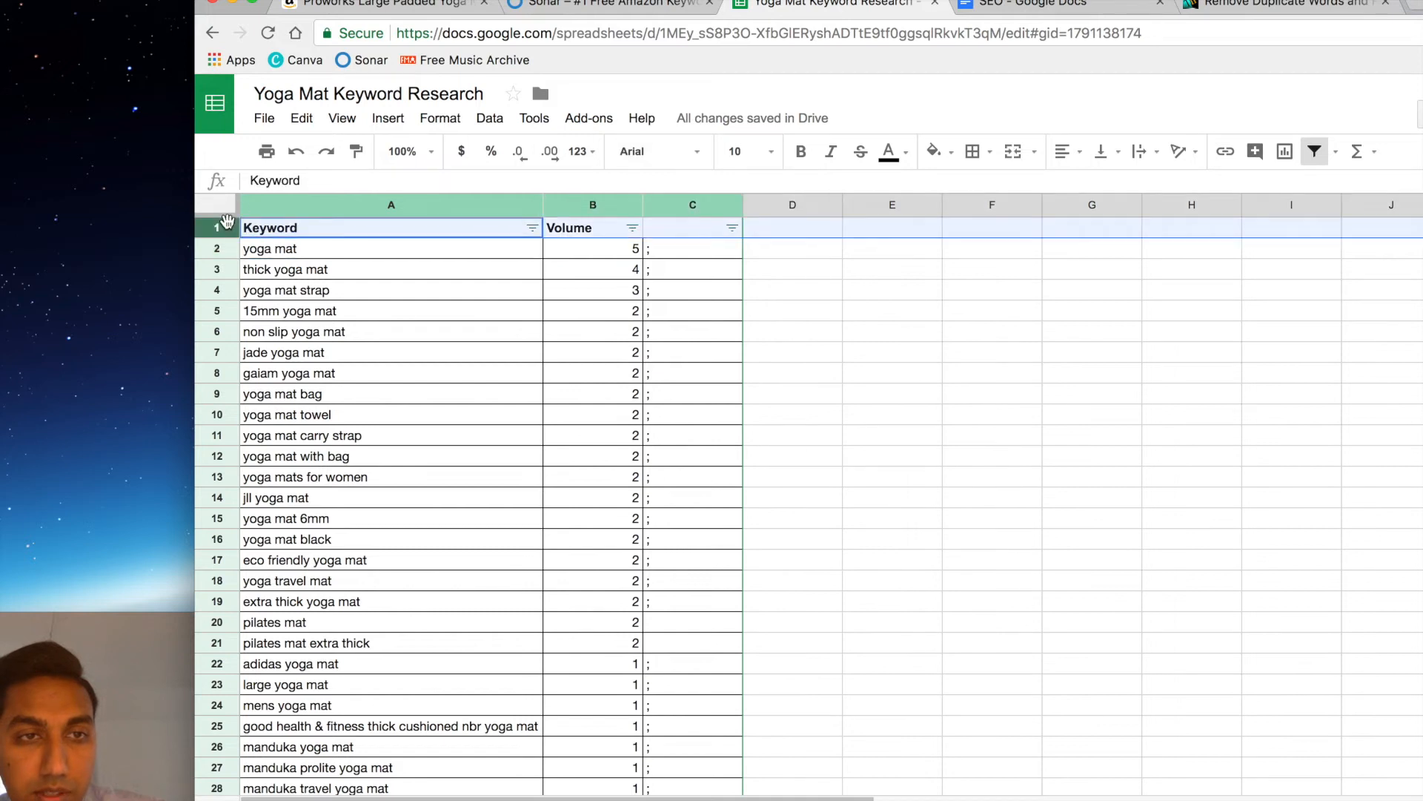
right_click(225, 226)
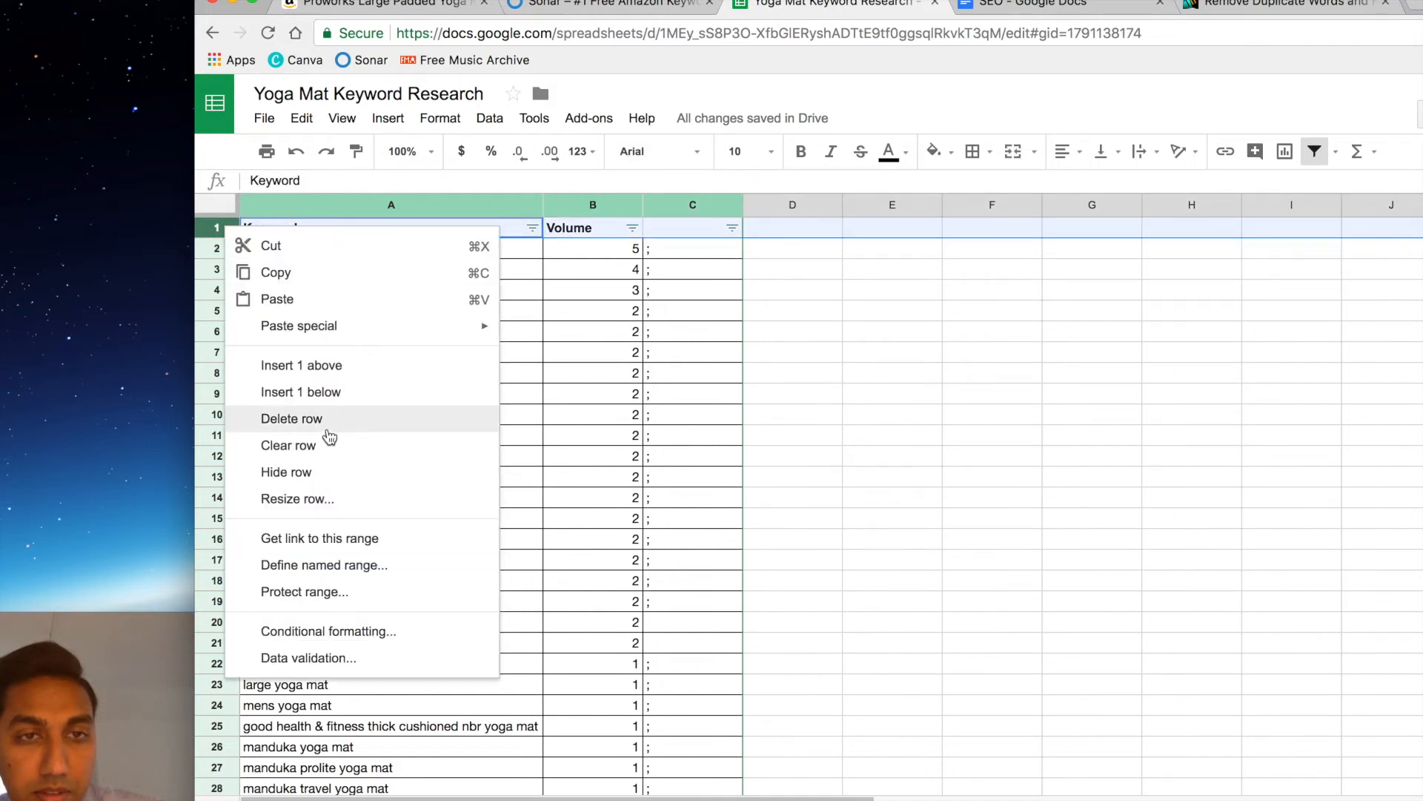
click(328, 429)
click(402, 209)
right_click(402, 209)
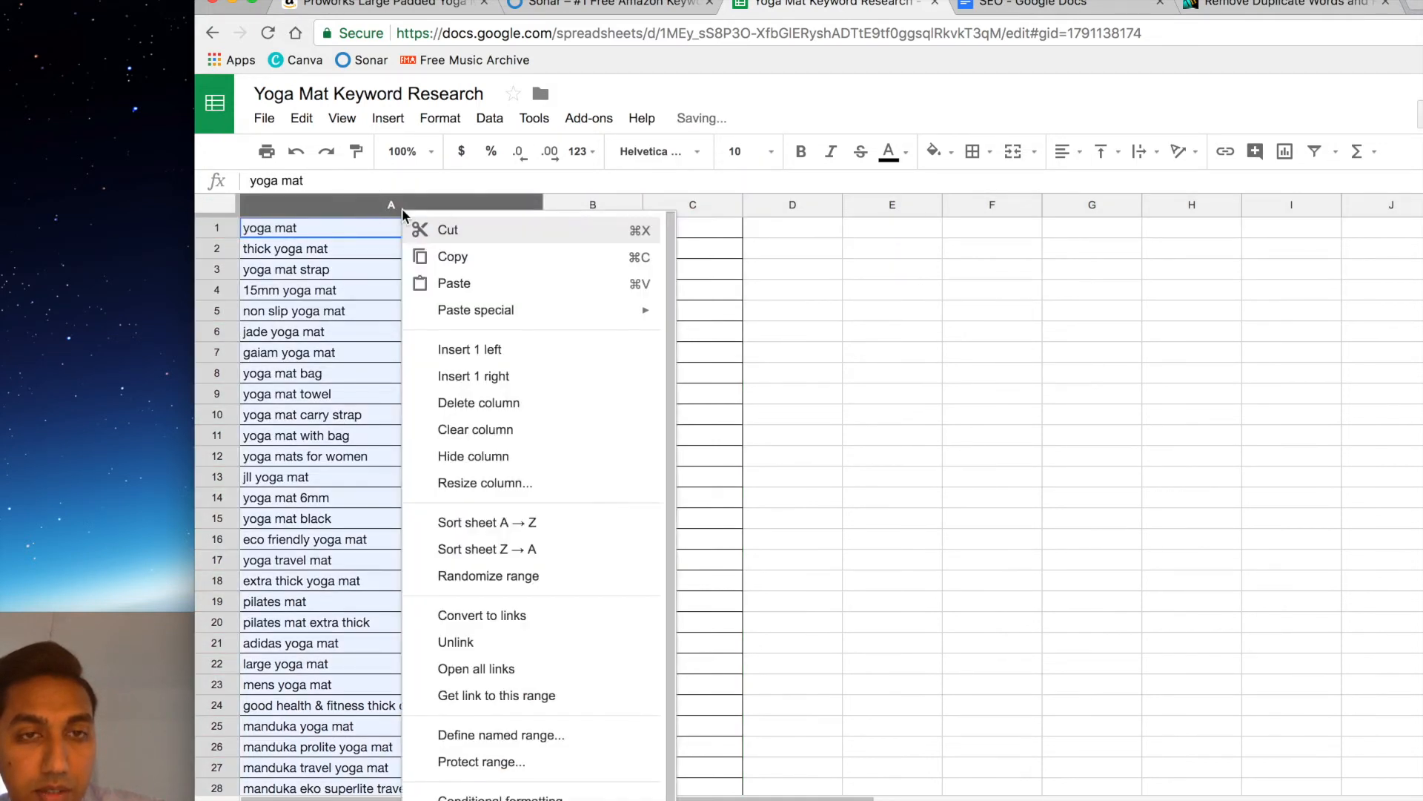
click(437, 258)
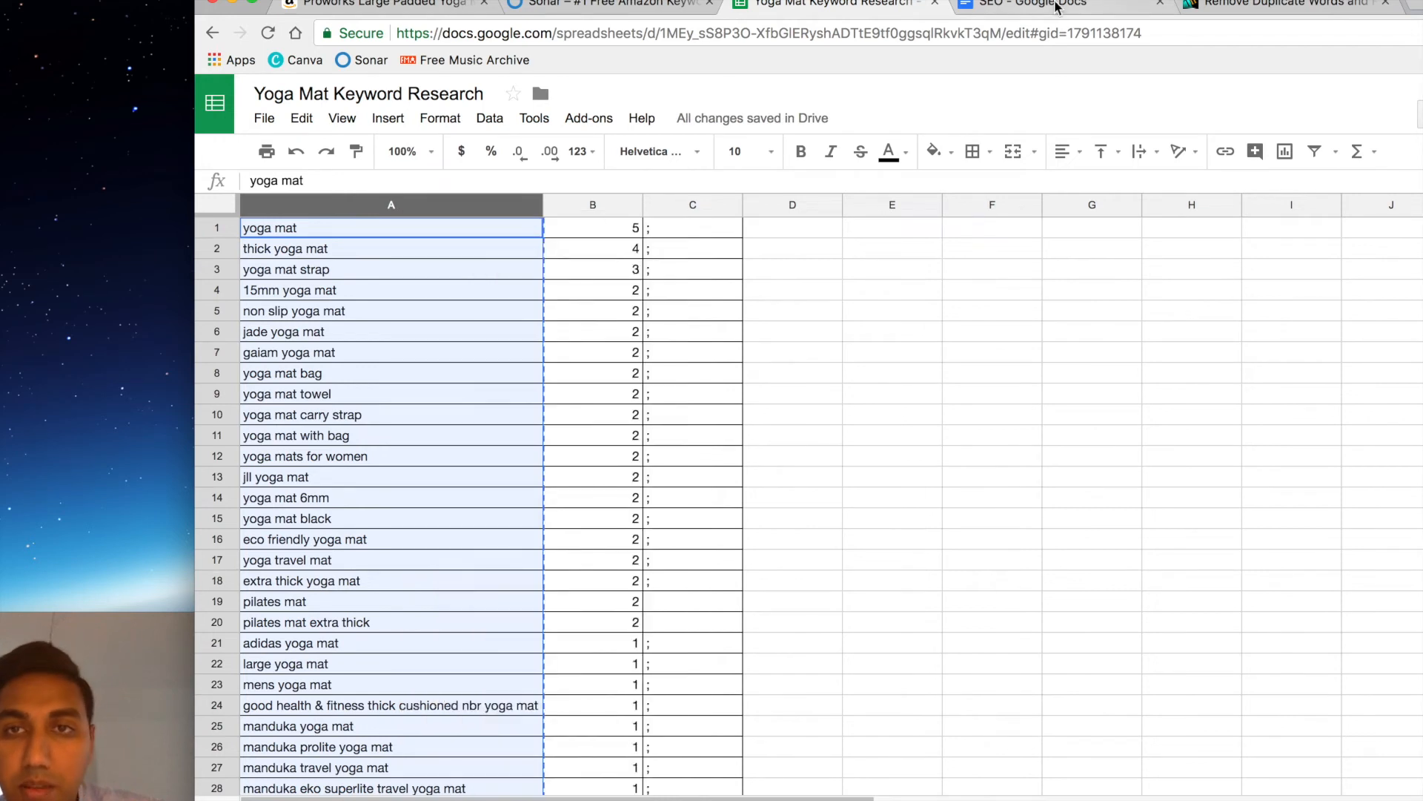
Replace the text in the Trace My IP duplicate-word tool's input box with the copied keyword column
click(1267, 9)
drag(886, 477, 452, 461)
key(BackSpace)
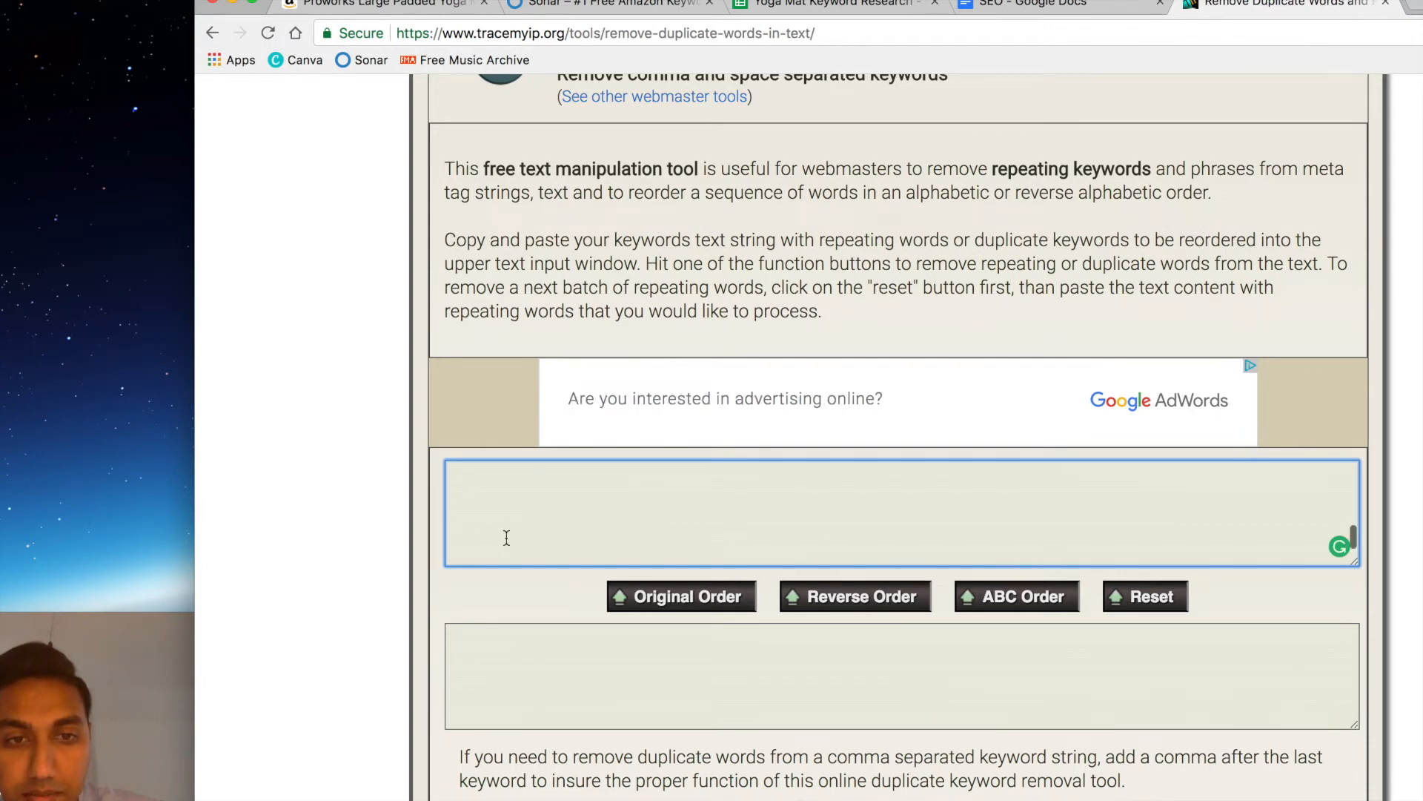
key(super+v)
scroll(507, 537, up, 5)
scroll(507, 537, up, 5)
scroll(516, 514, up, 10)
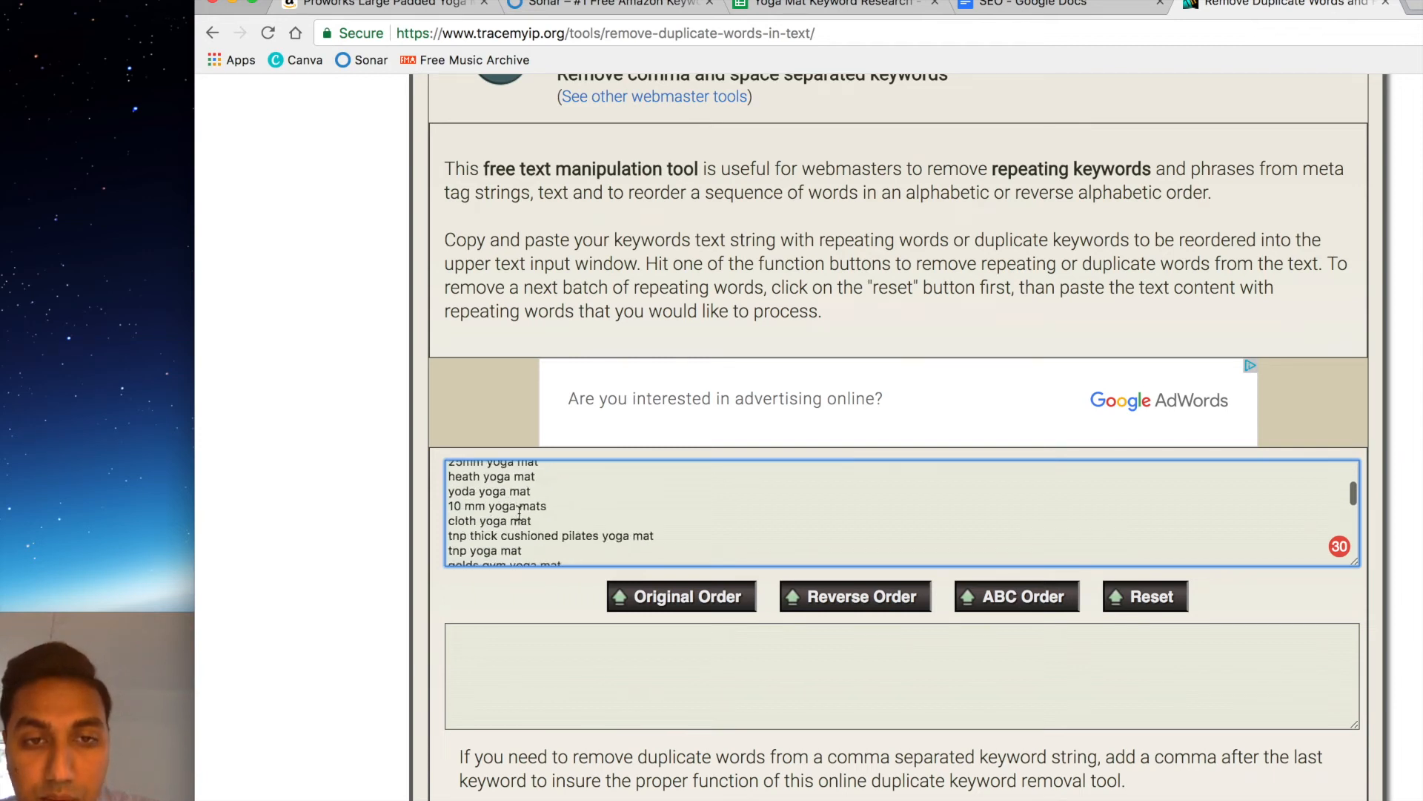
scroll(519, 512, up, 5)
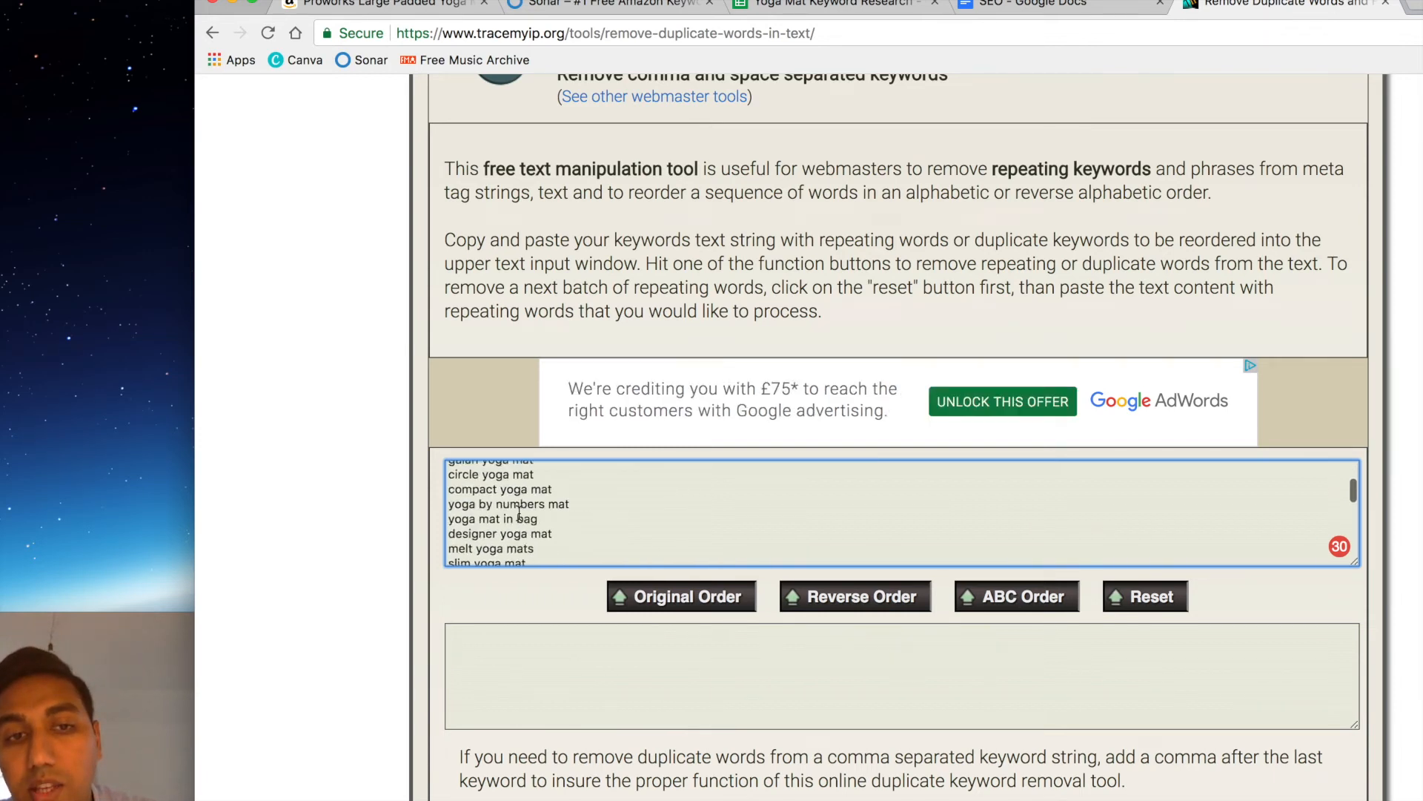
scroll(519, 512, up, 5)
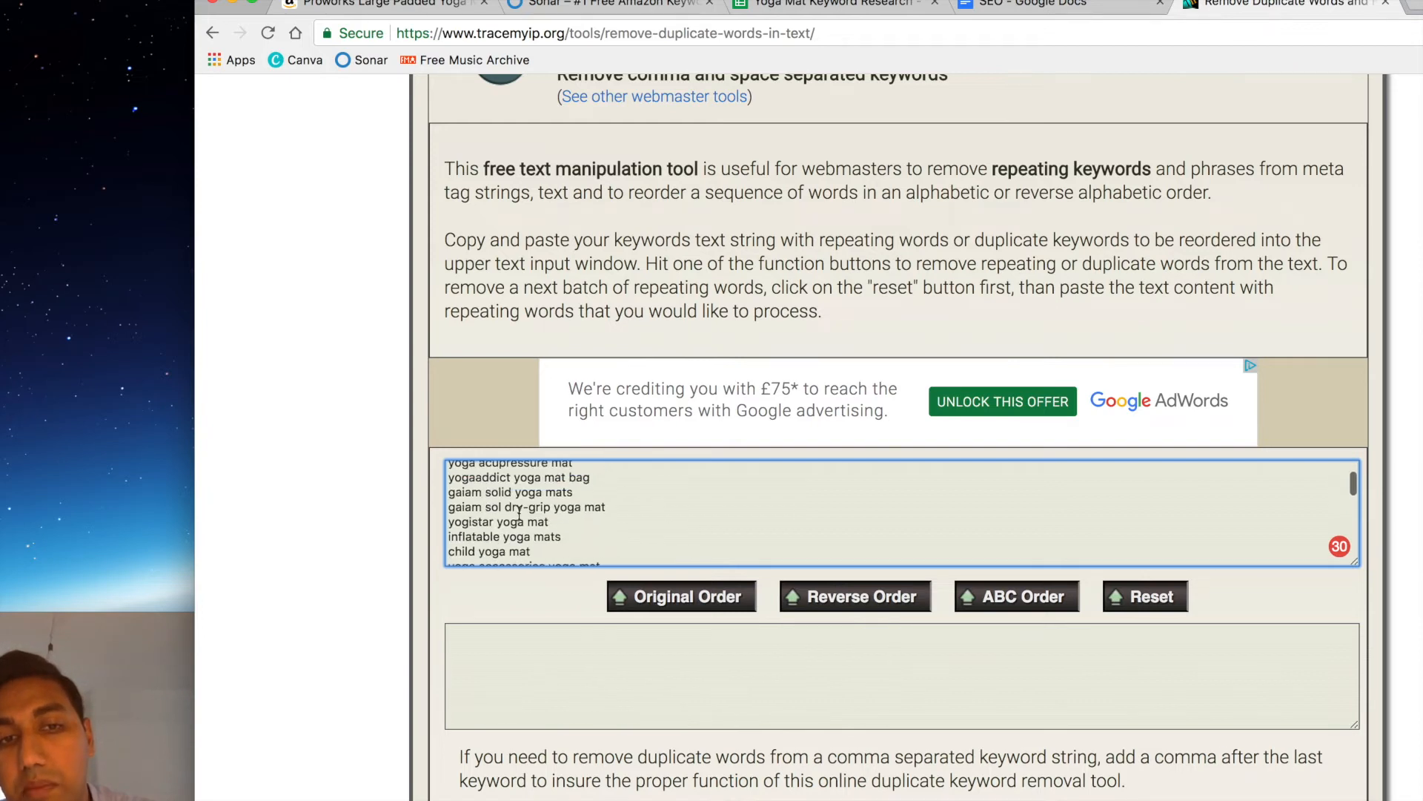
scroll(519, 512, up, 5)
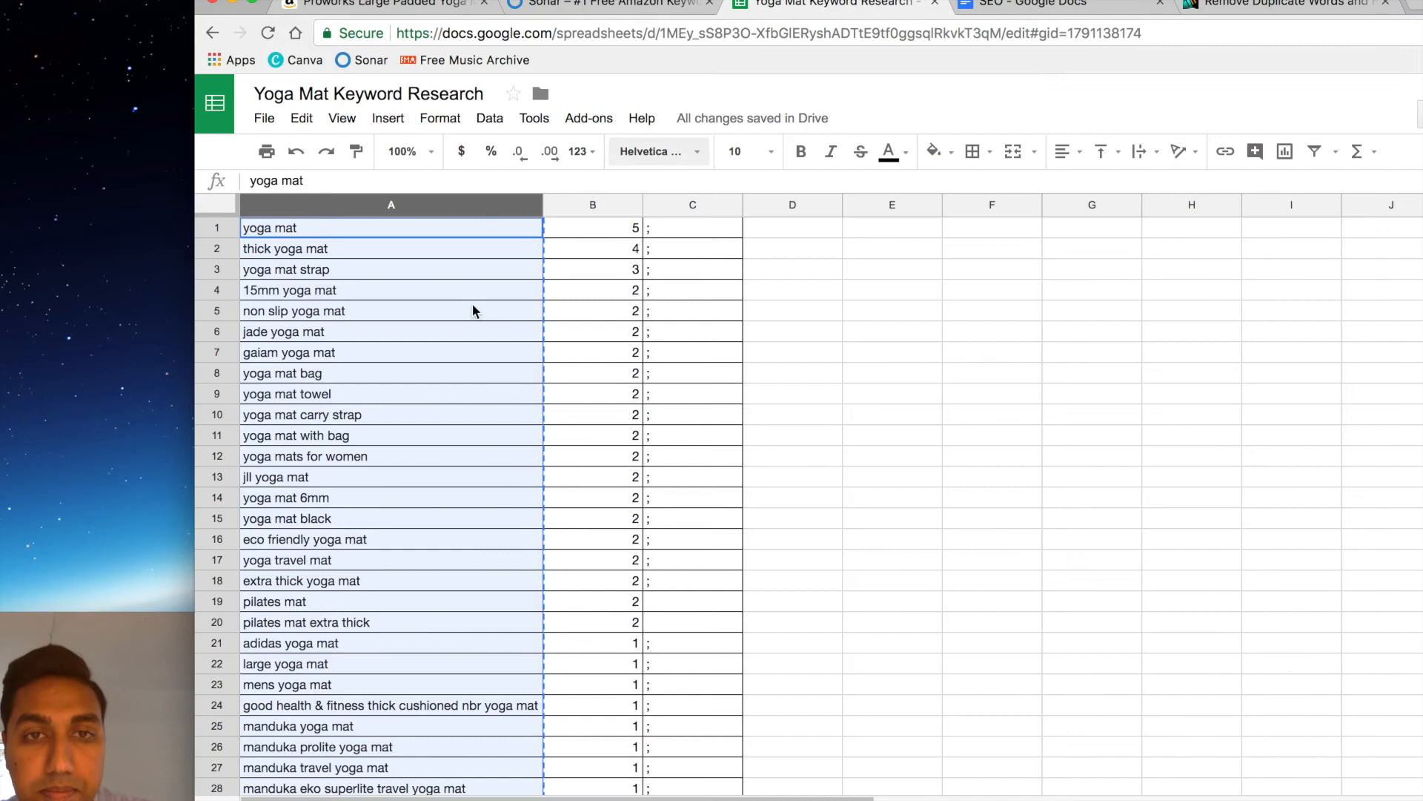
Remove the duplicate words in the tool with Original Order and copy the entire resulting word list
click(581, 229)
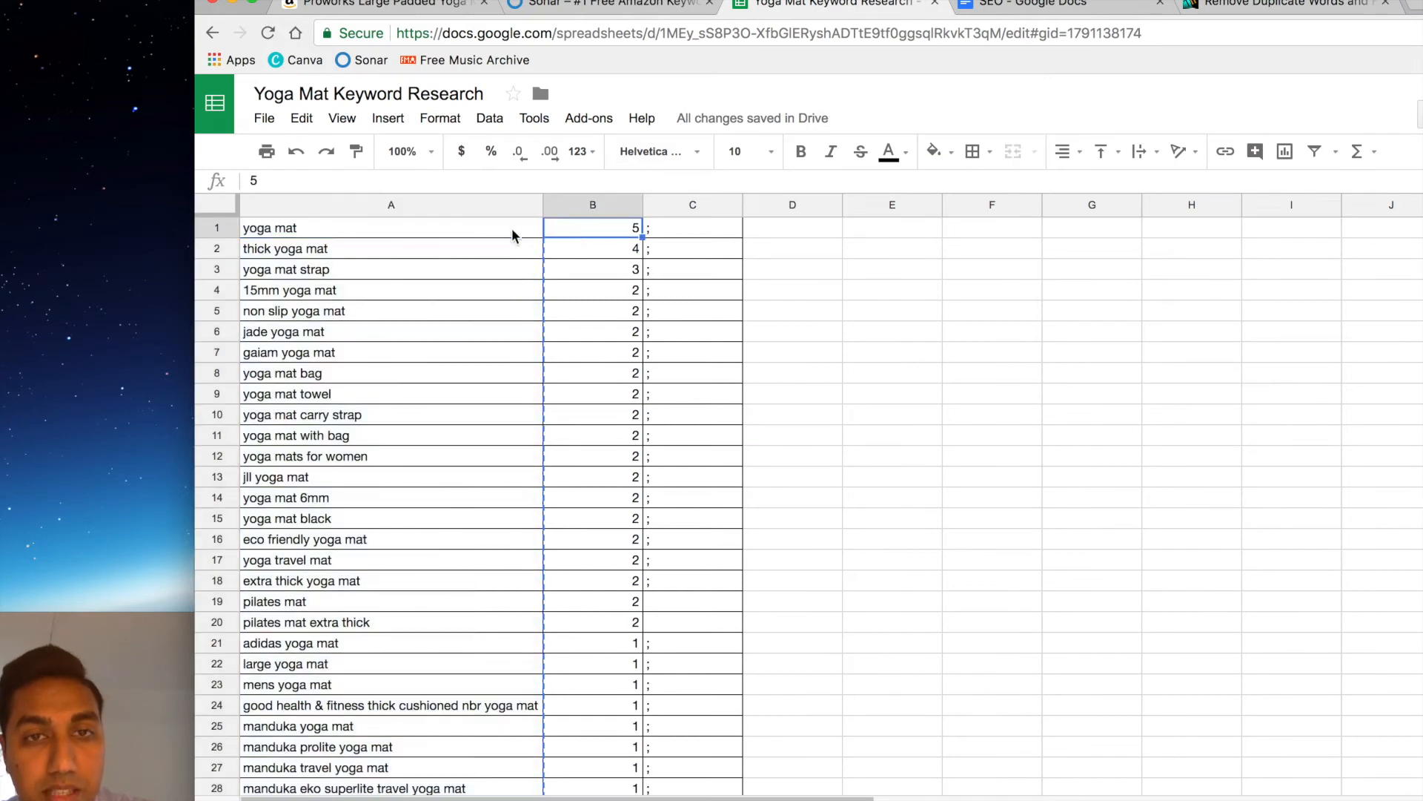
click(1270, 14)
click(694, 607)
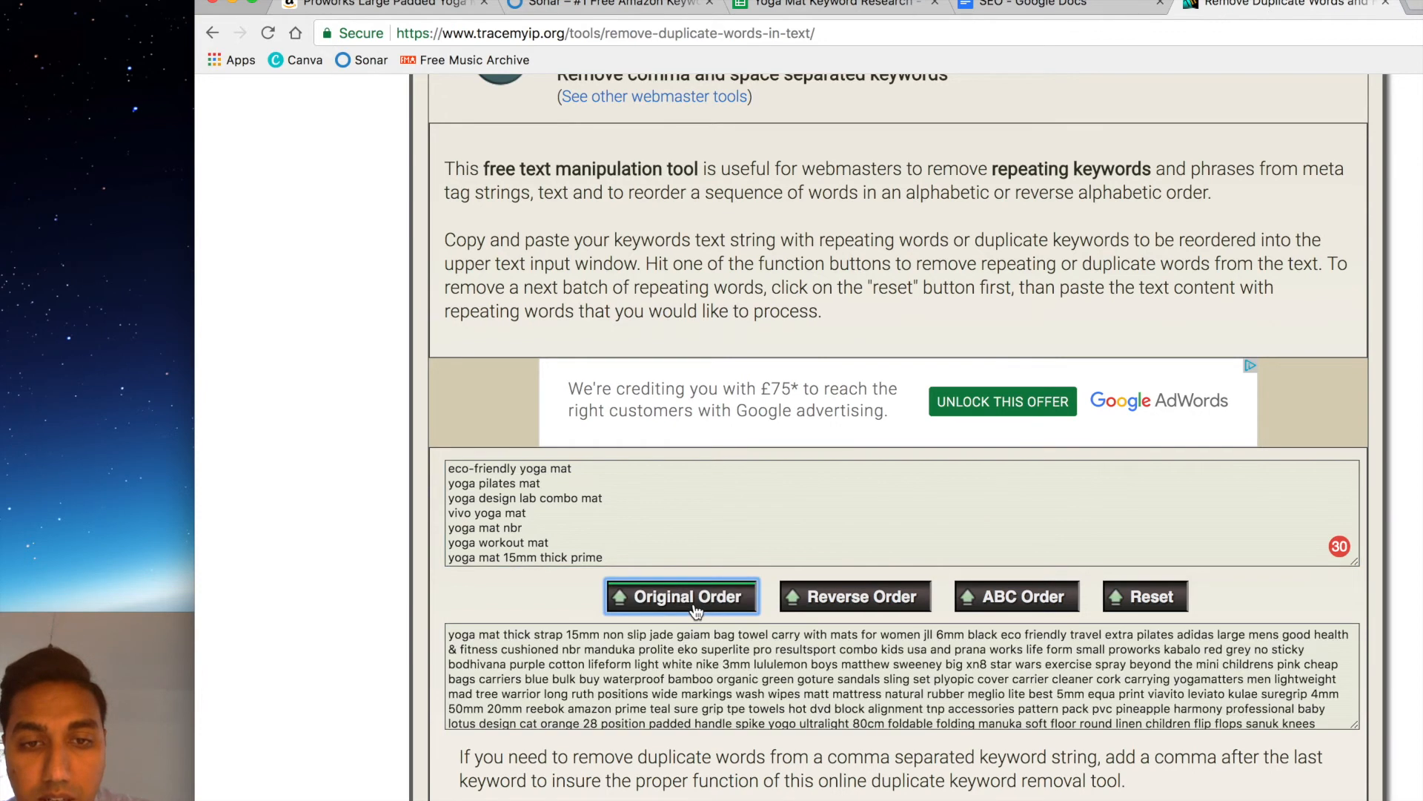
click(537, 662)
key(super+c)
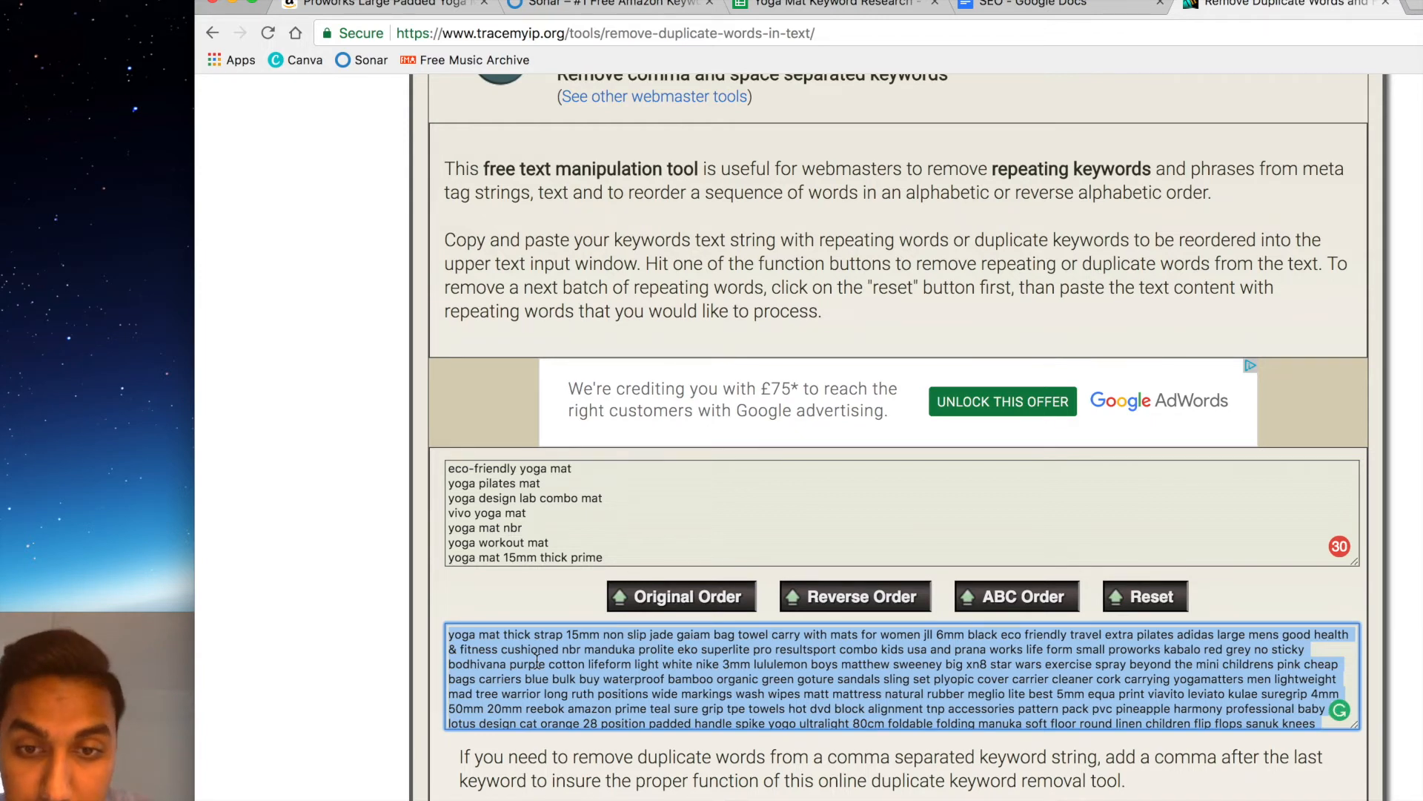
scroll(537, 661, down, 1)
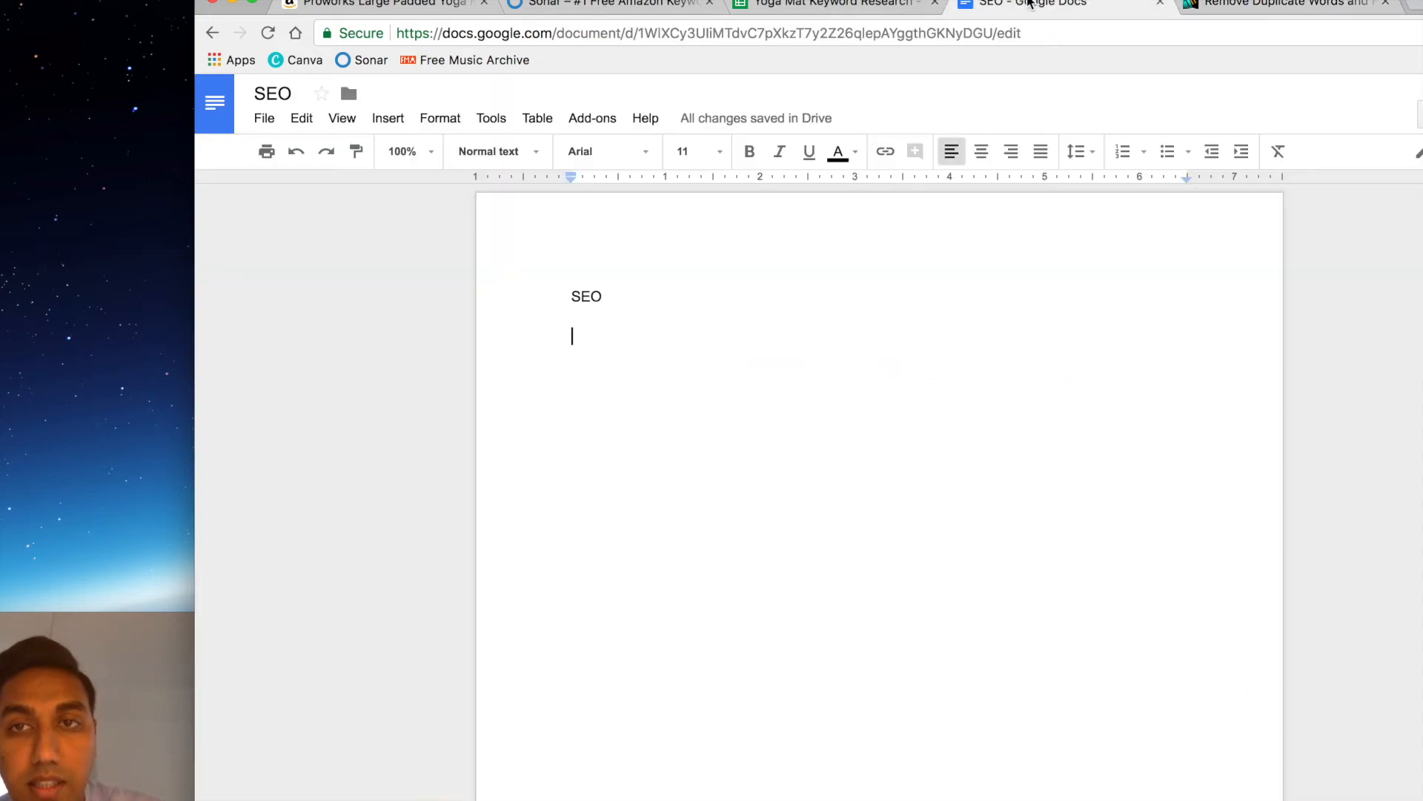
Paste the deduplicated words below the SEO heading in the SEO Google Docs document
click(1038, 4)
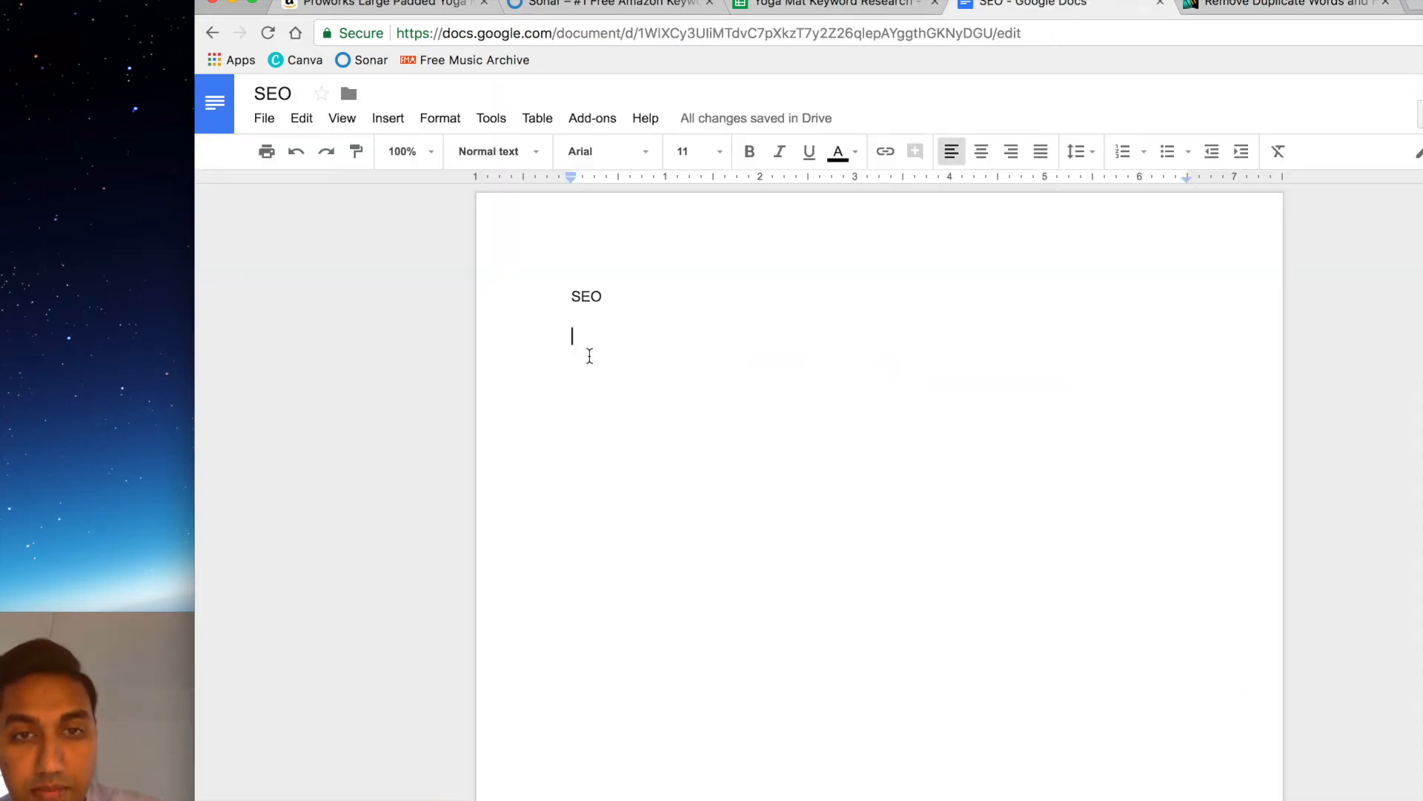
key(super+v)
scroll(698, 412, up, 10)
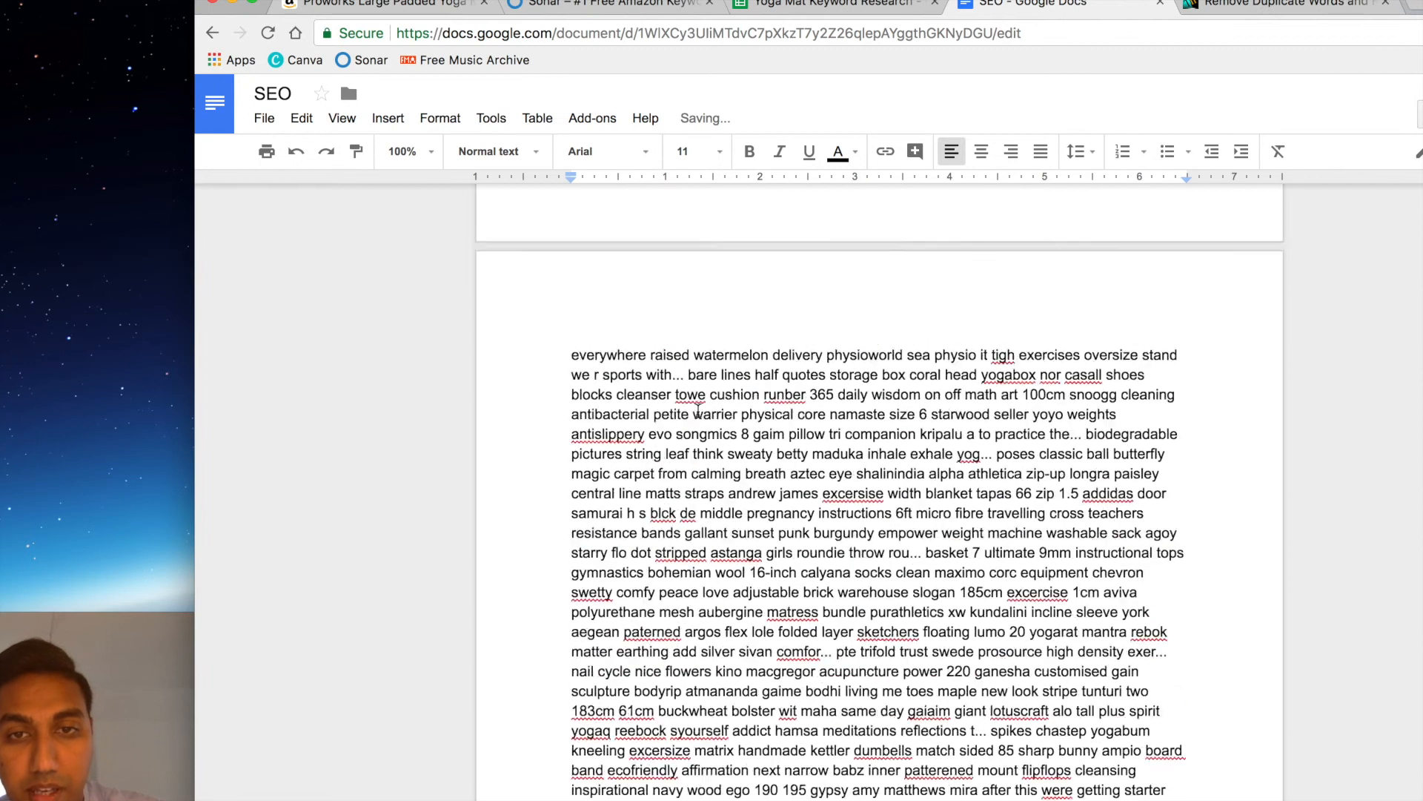
click(566, 337)
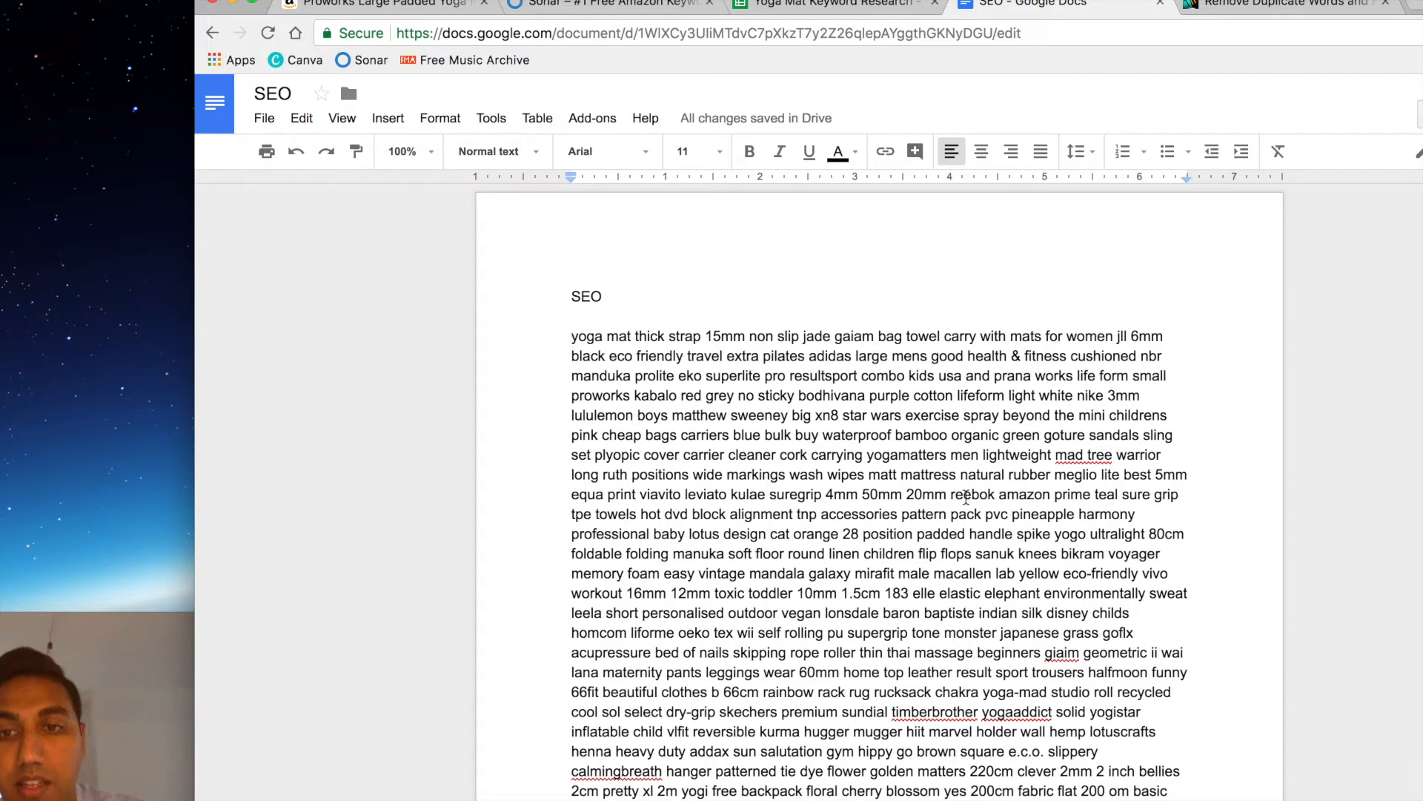
Compare the keyword list in the spreadsheet with the deduplicated words in the tool and the full SEO document
click(798, 13)
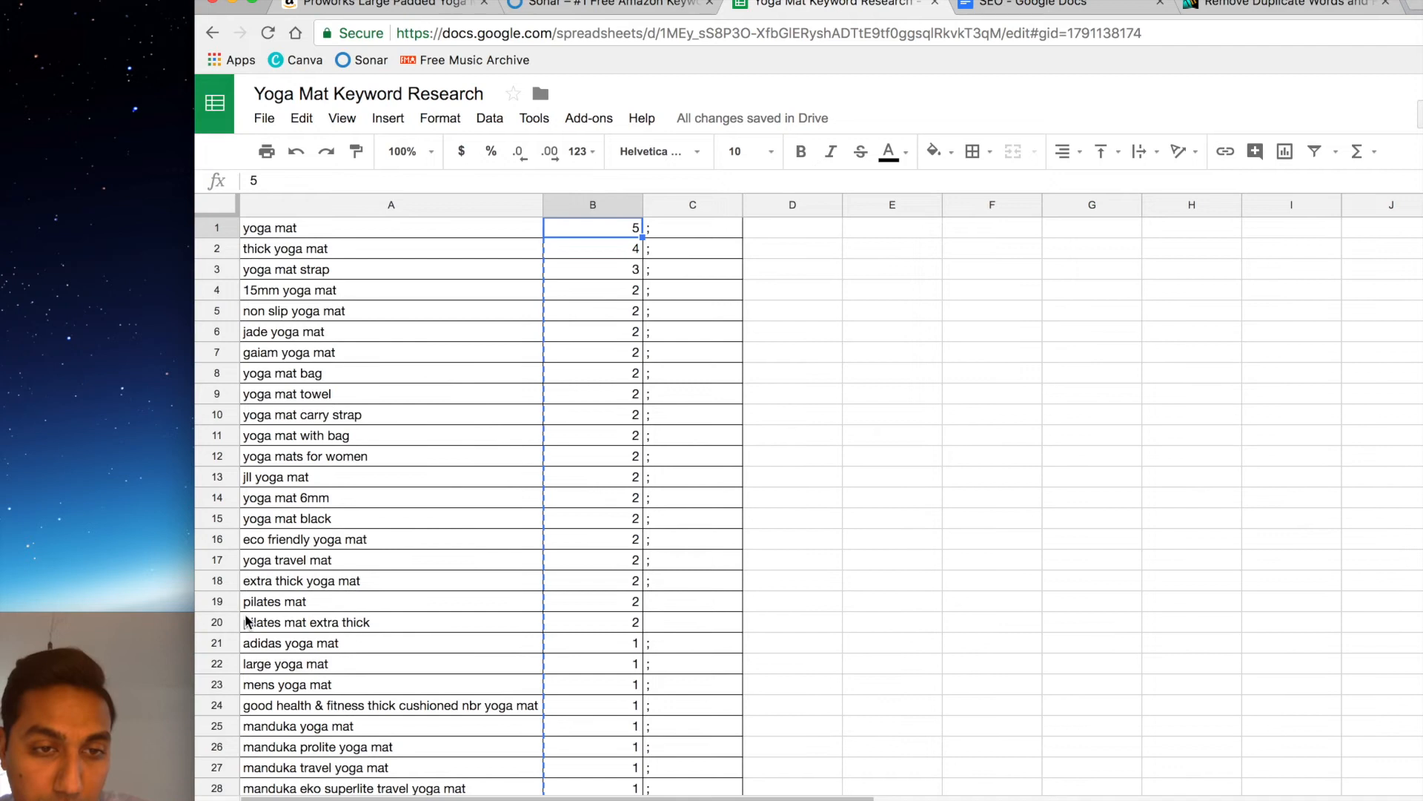
scroll(383, 676, down, 5)
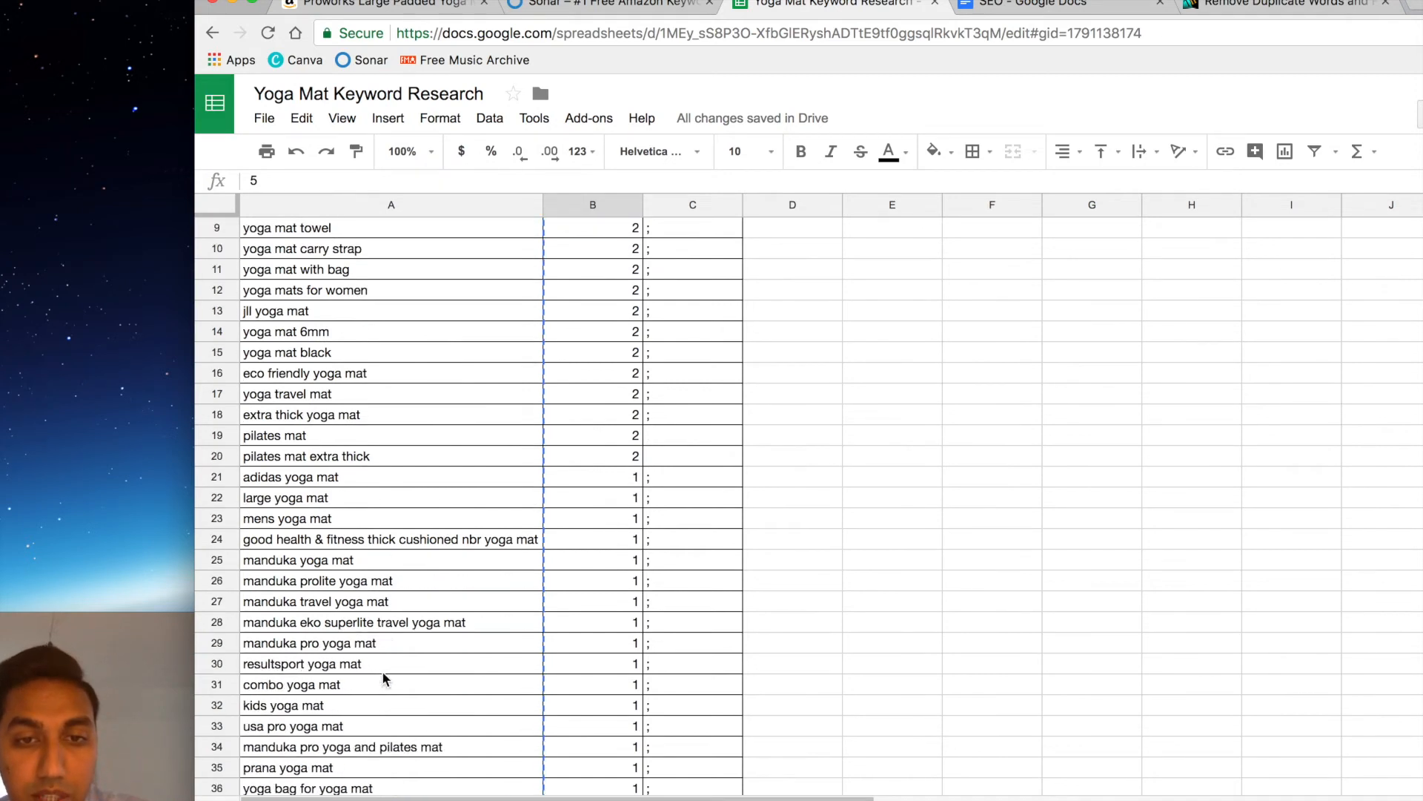
scroll(383, 677, down, 10)
scroll(384, 673, up, 12)
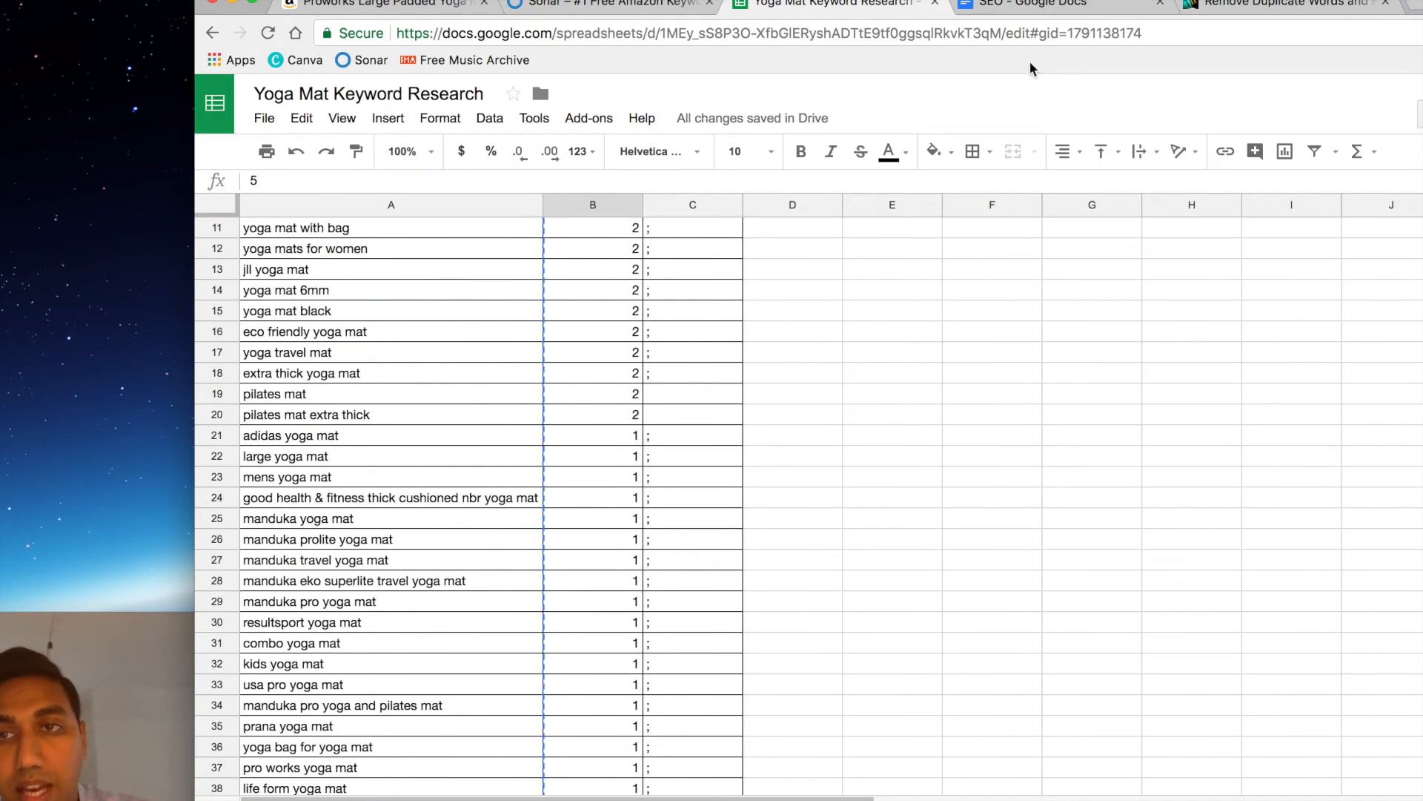
click(1281, 9)
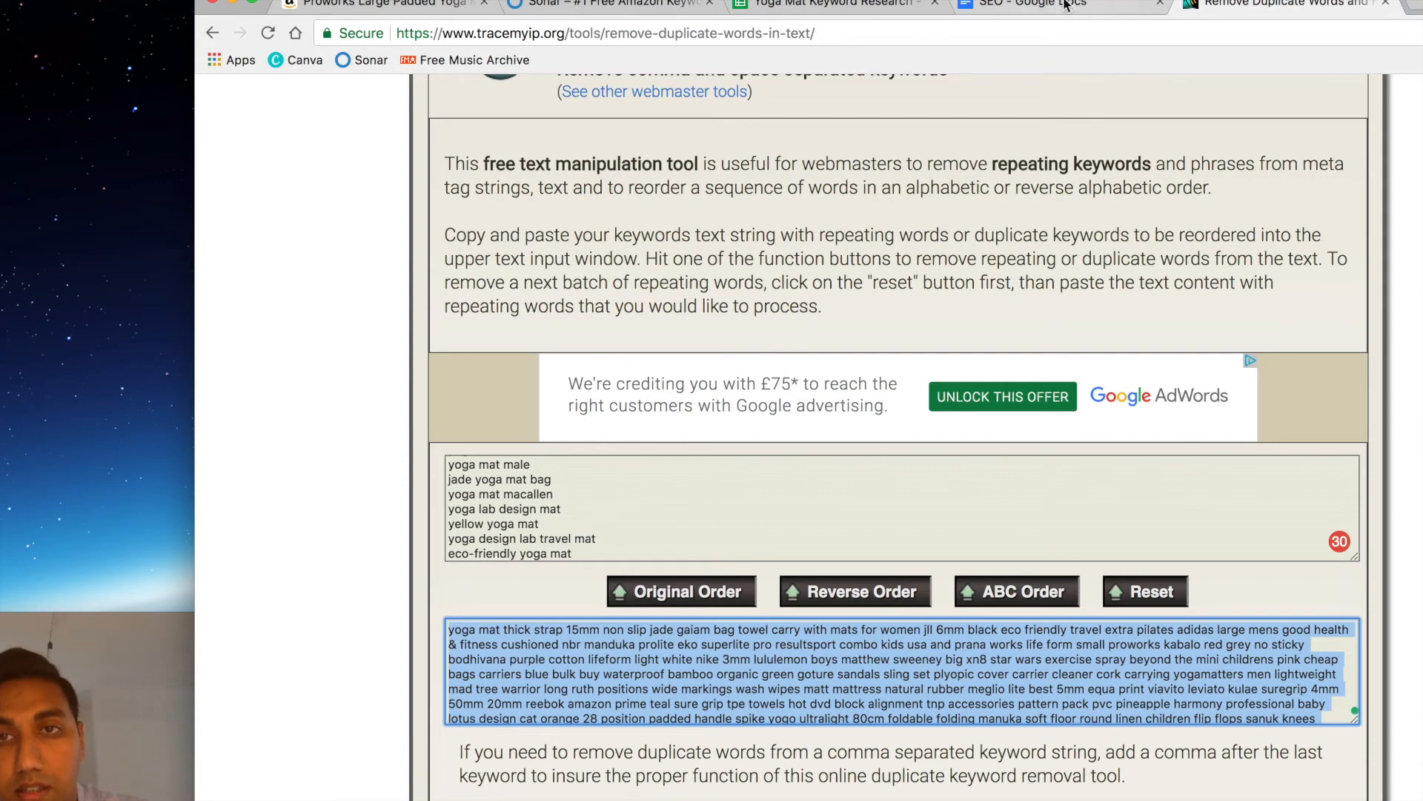
click(1035, 4)
scroll(789, 551, down, 8)
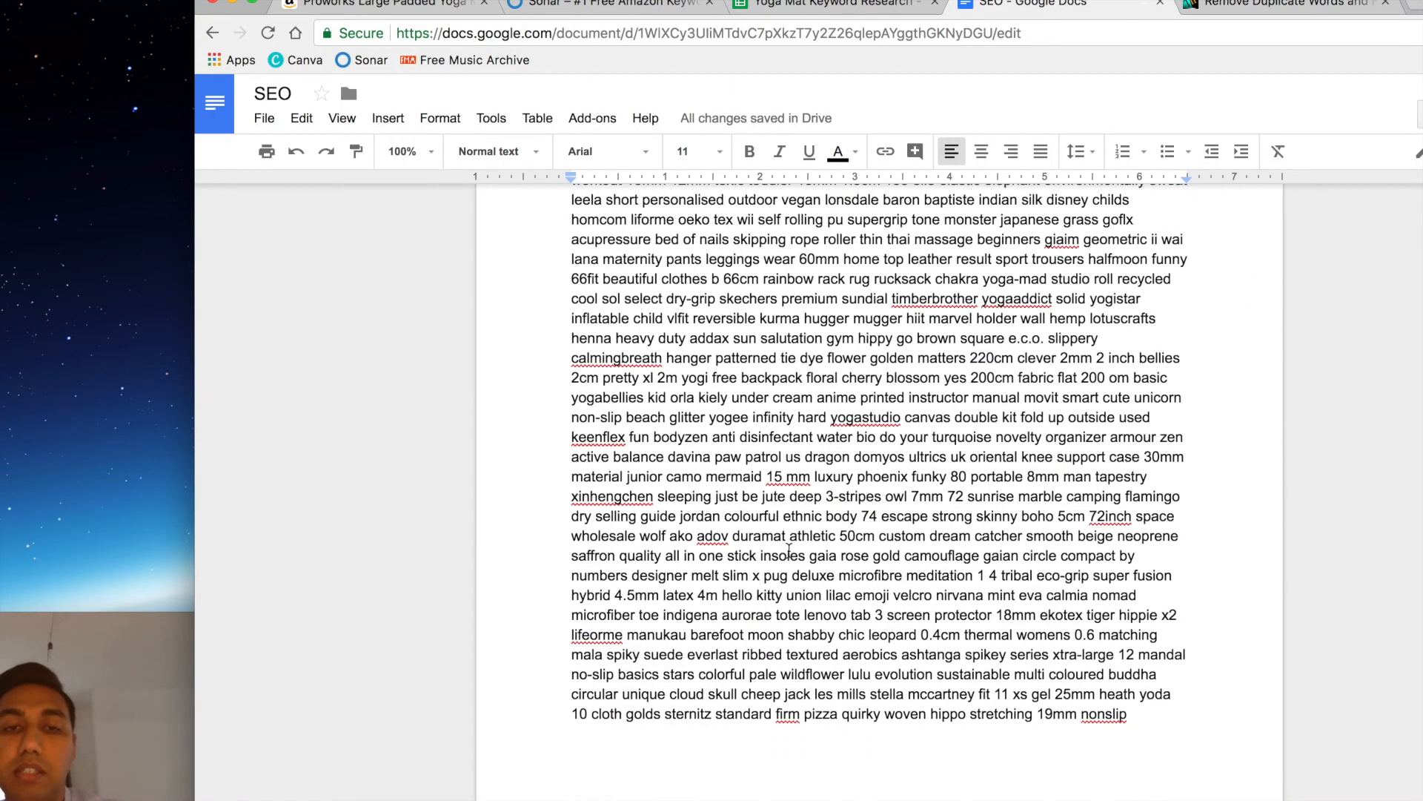
scroll(788, 551, down, 5)
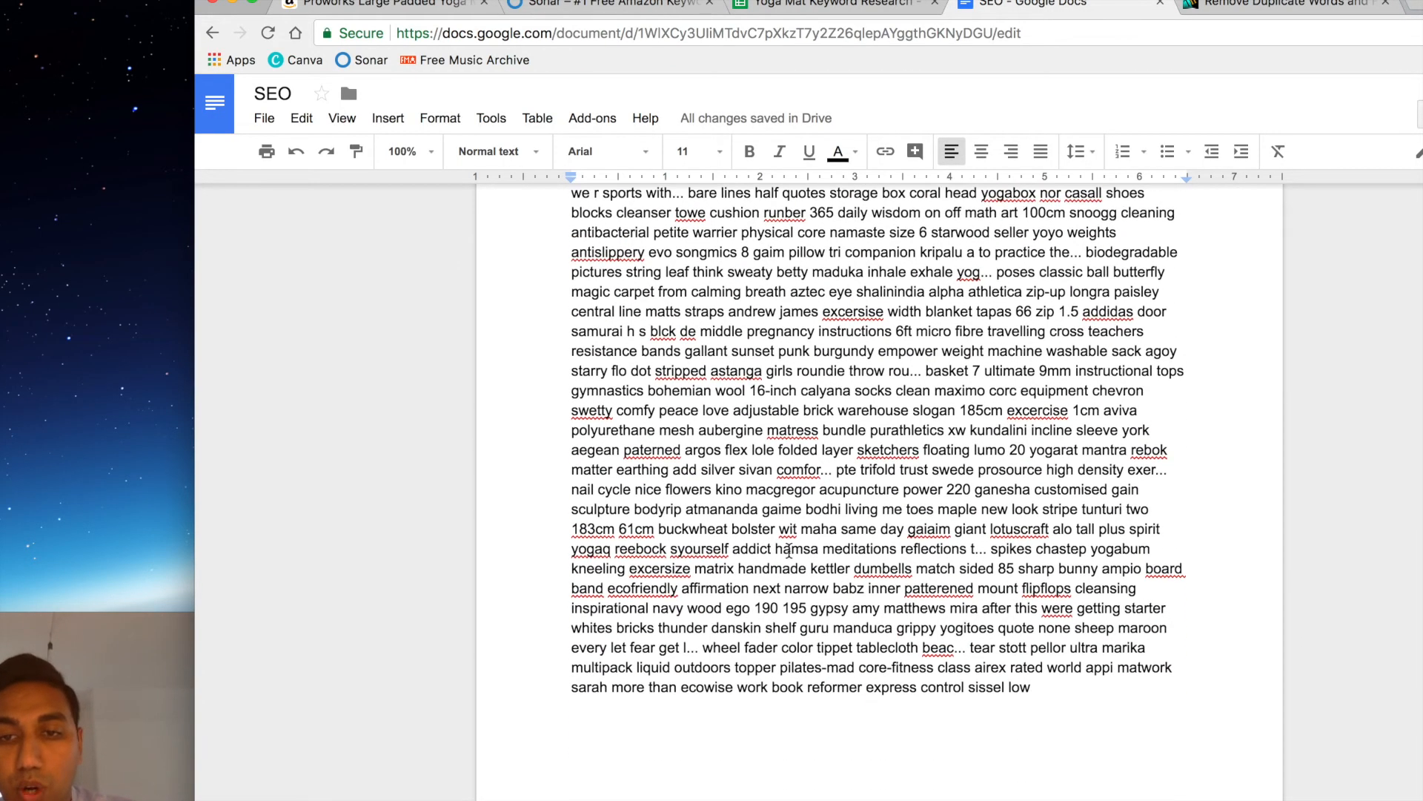
scroll(789, 551, up, 13)
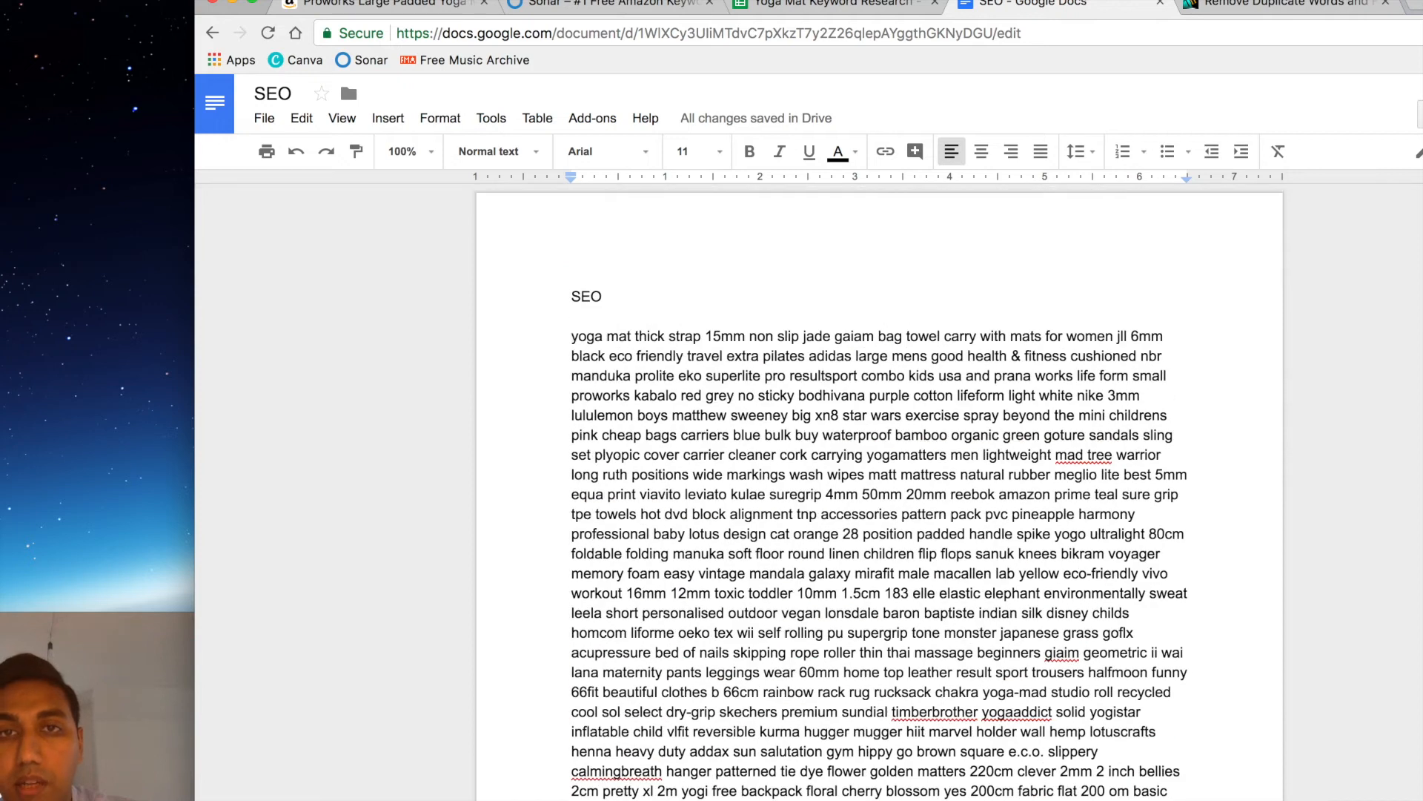
Insert a blank row above row 469 in the keyword spreadsheet to separate the zero-volume keywords from those with volume 1
click(854, 3)
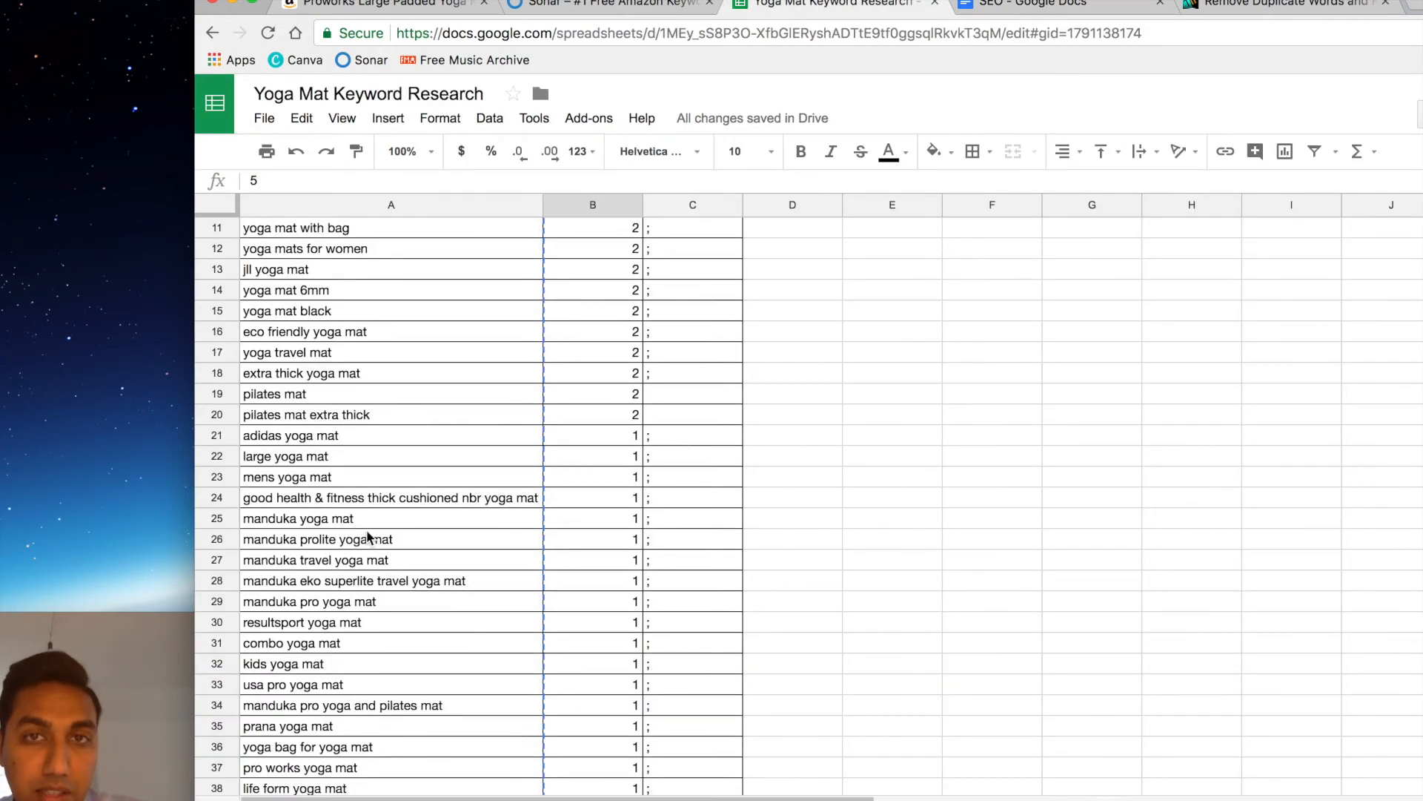
scroll(368, 537, down, 15)
scroll(367, 537, down, 20)
scroll(443, 703, down, 20)
scroll(442, 703, up, 5)
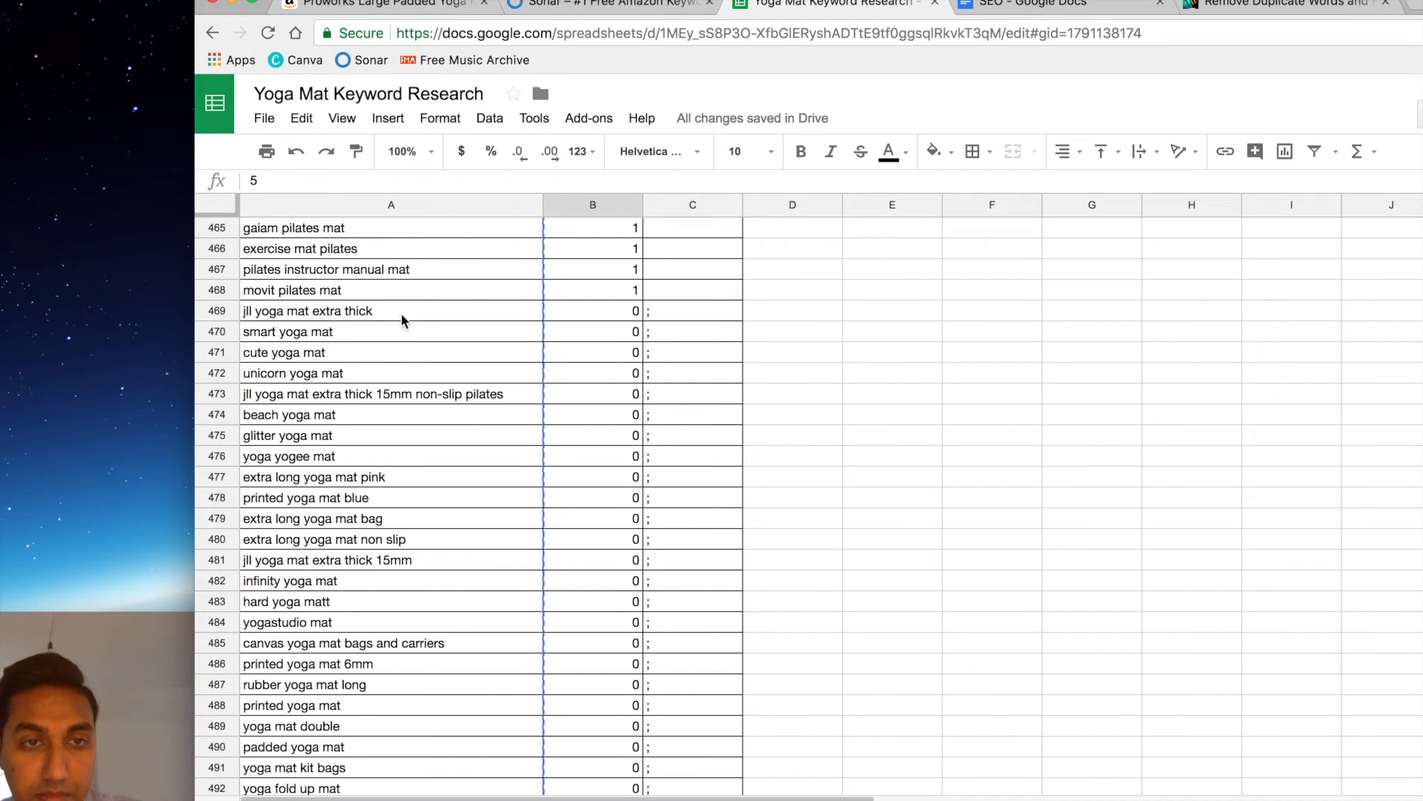
click(402, 312)
right_click(211, 312)
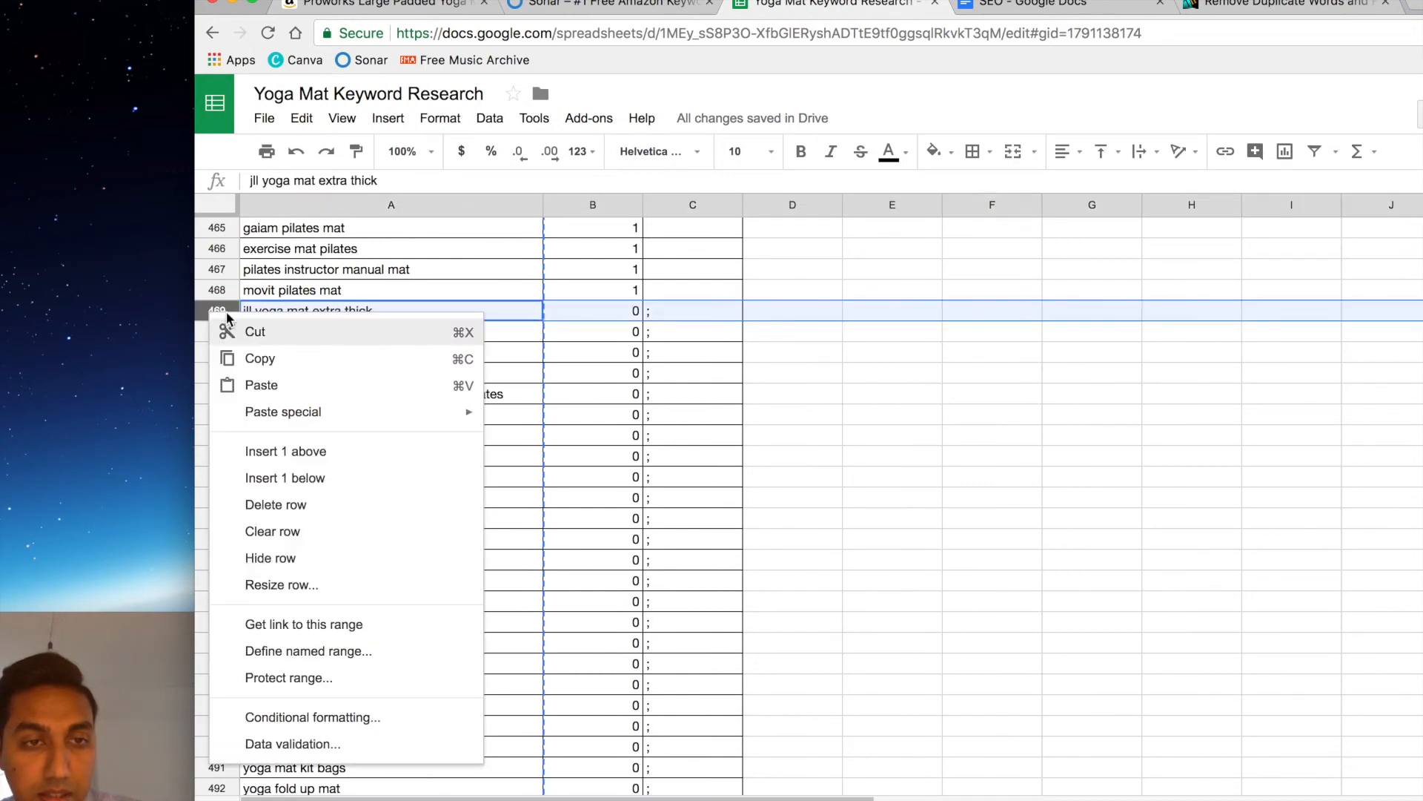
click(374, 452)
drag(341, 295, 590, 226)
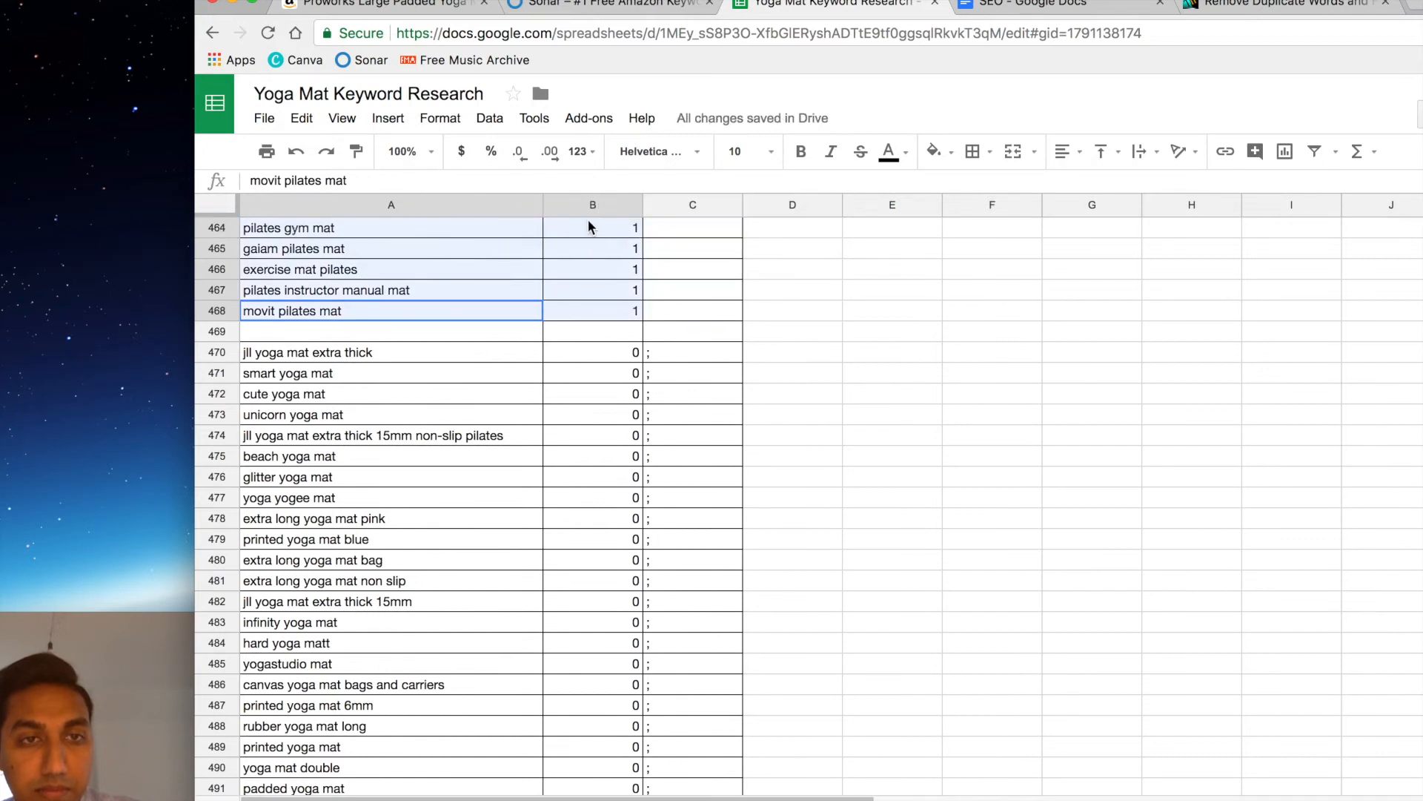
click(487, 295)
Review the SEO document, Sonar's keyword results and the spreadsheet's keywords with volume, up to the highest-volume ones in rows 1 and 2
click(1335, 2)
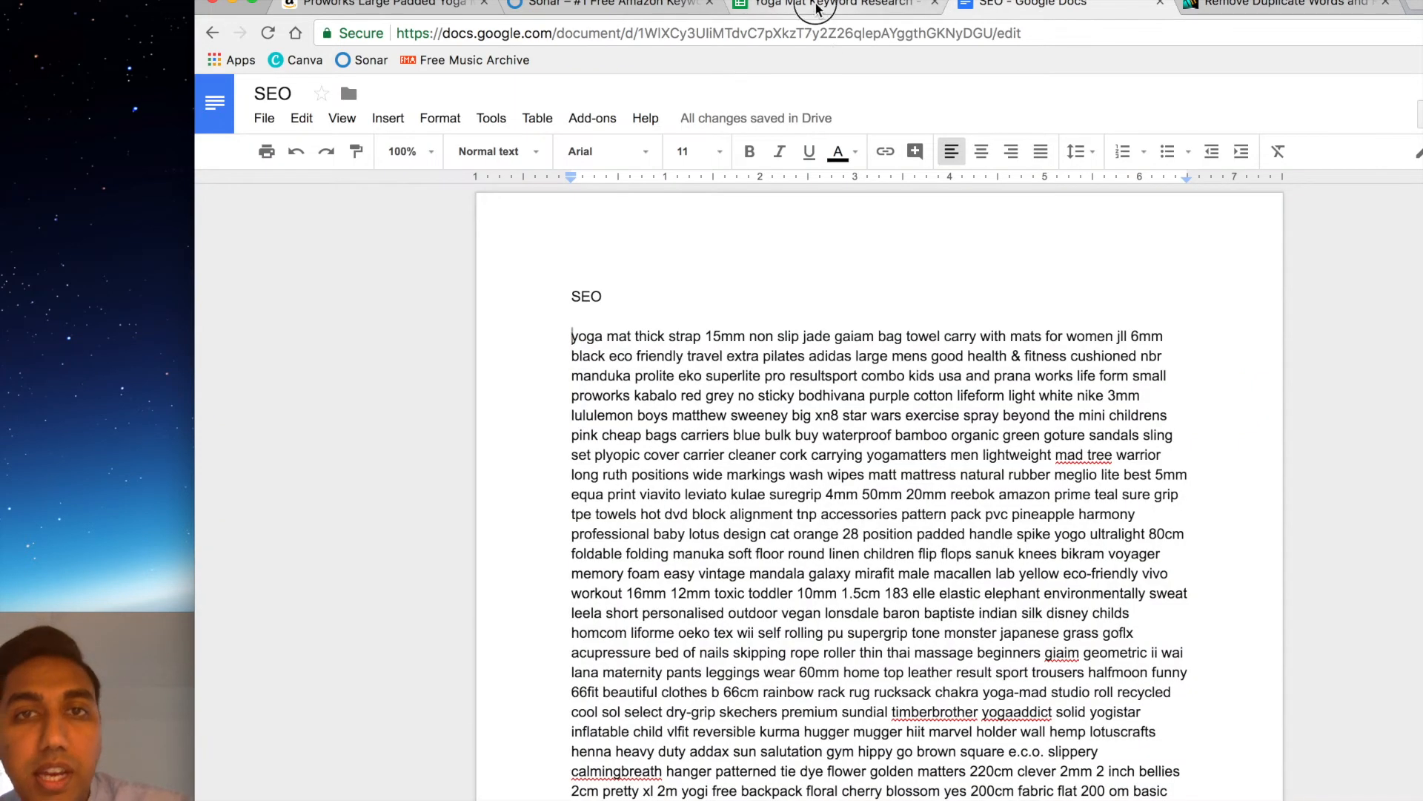
click(820, 7)
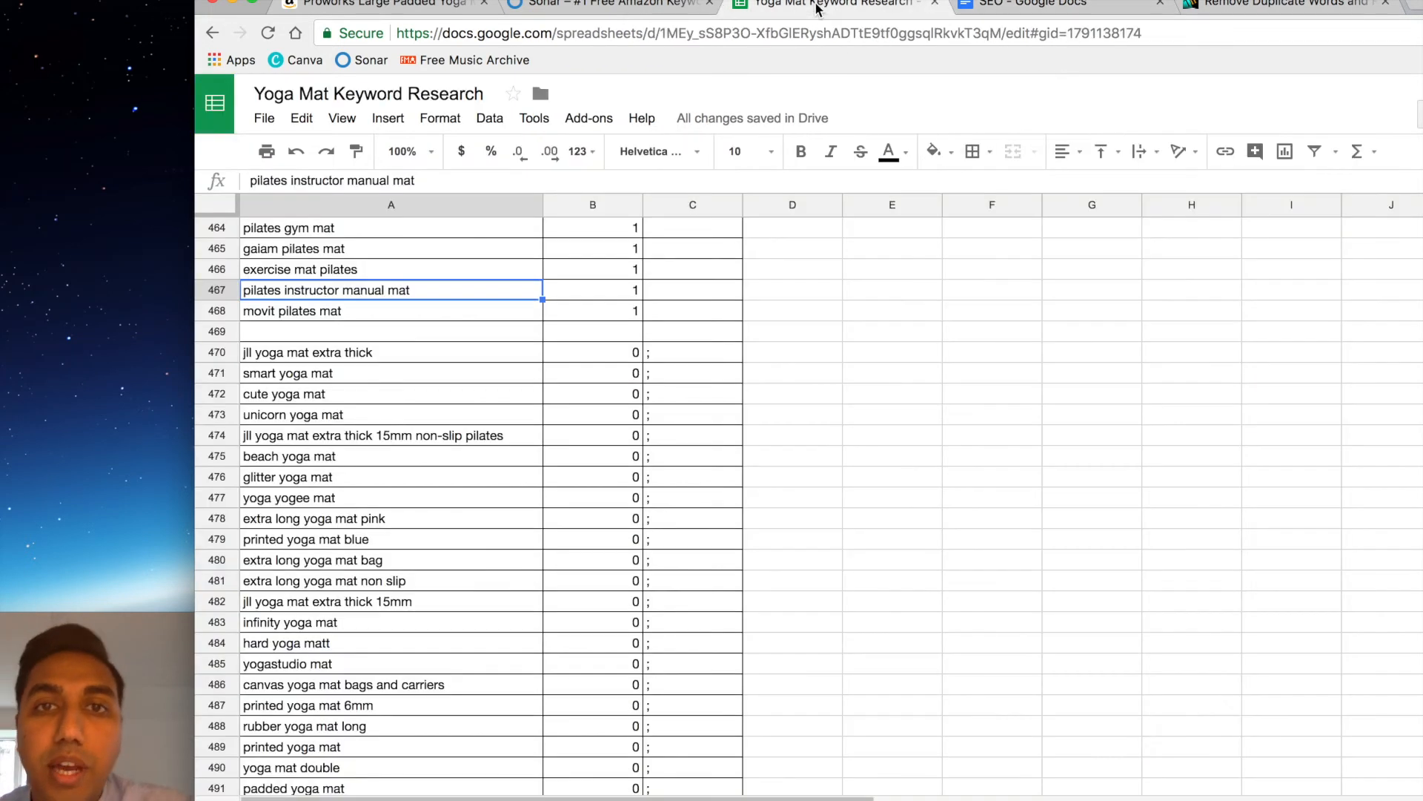
click(571, 9)
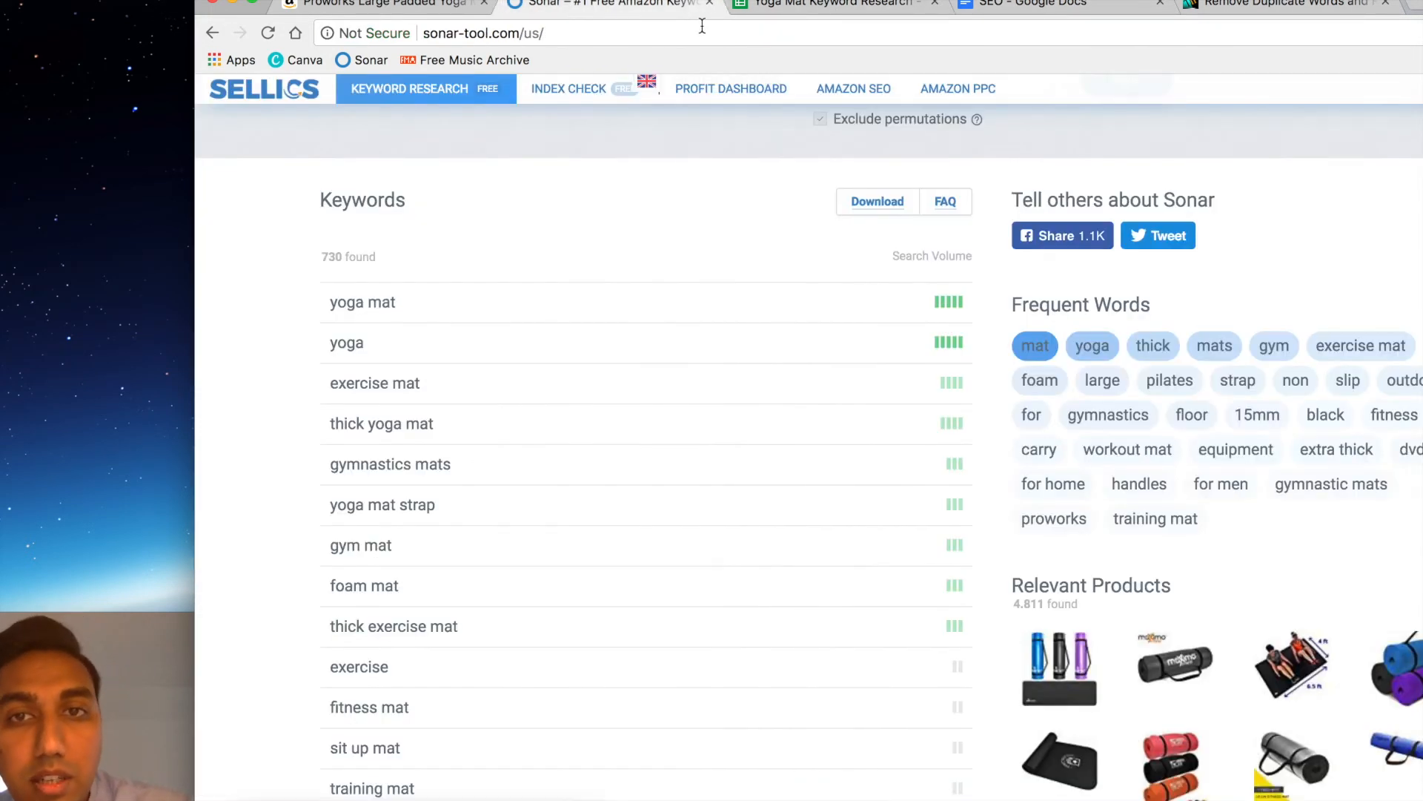
click(792, 9)
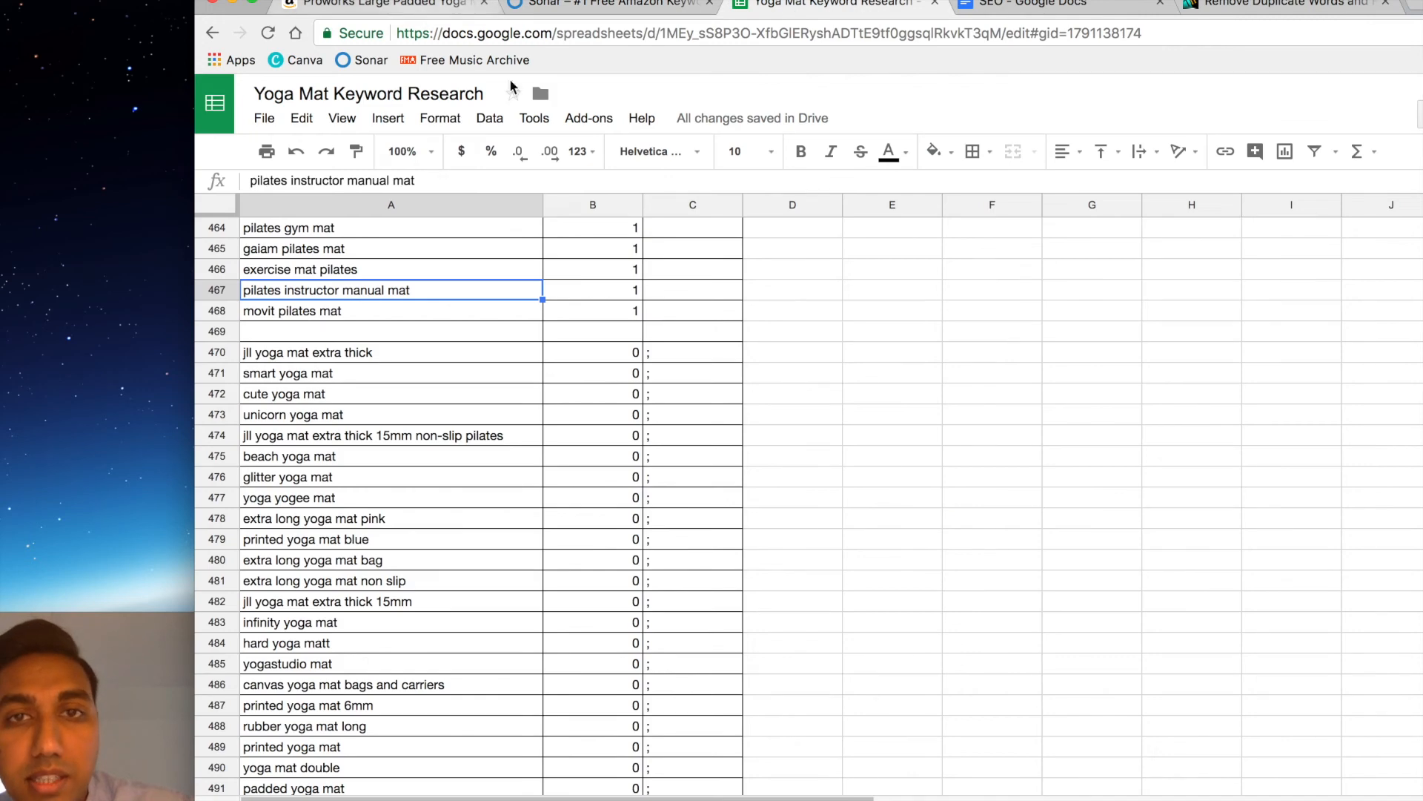
click(333, 311)
scroll(335, 310, up, 20)
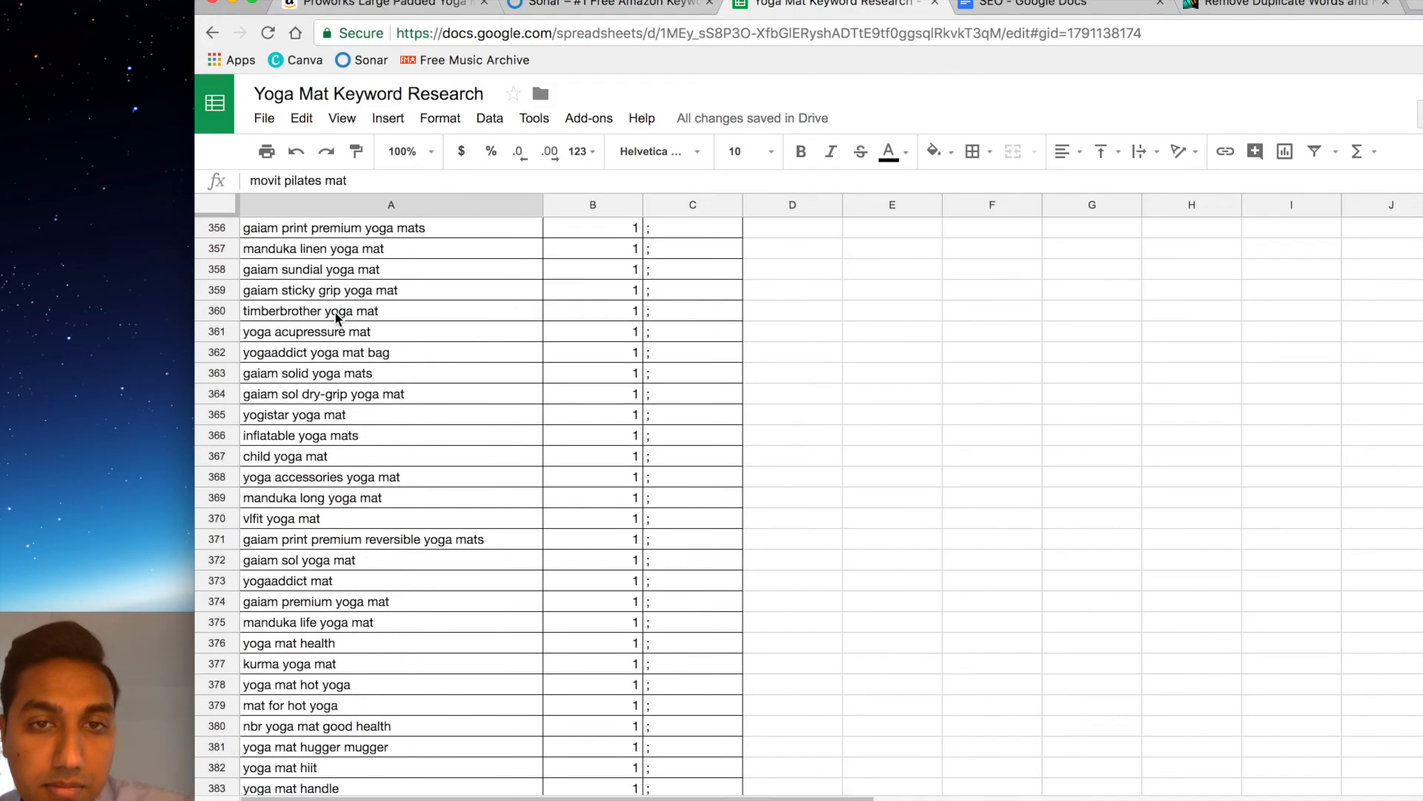
scroll(546, 340, up, 20)
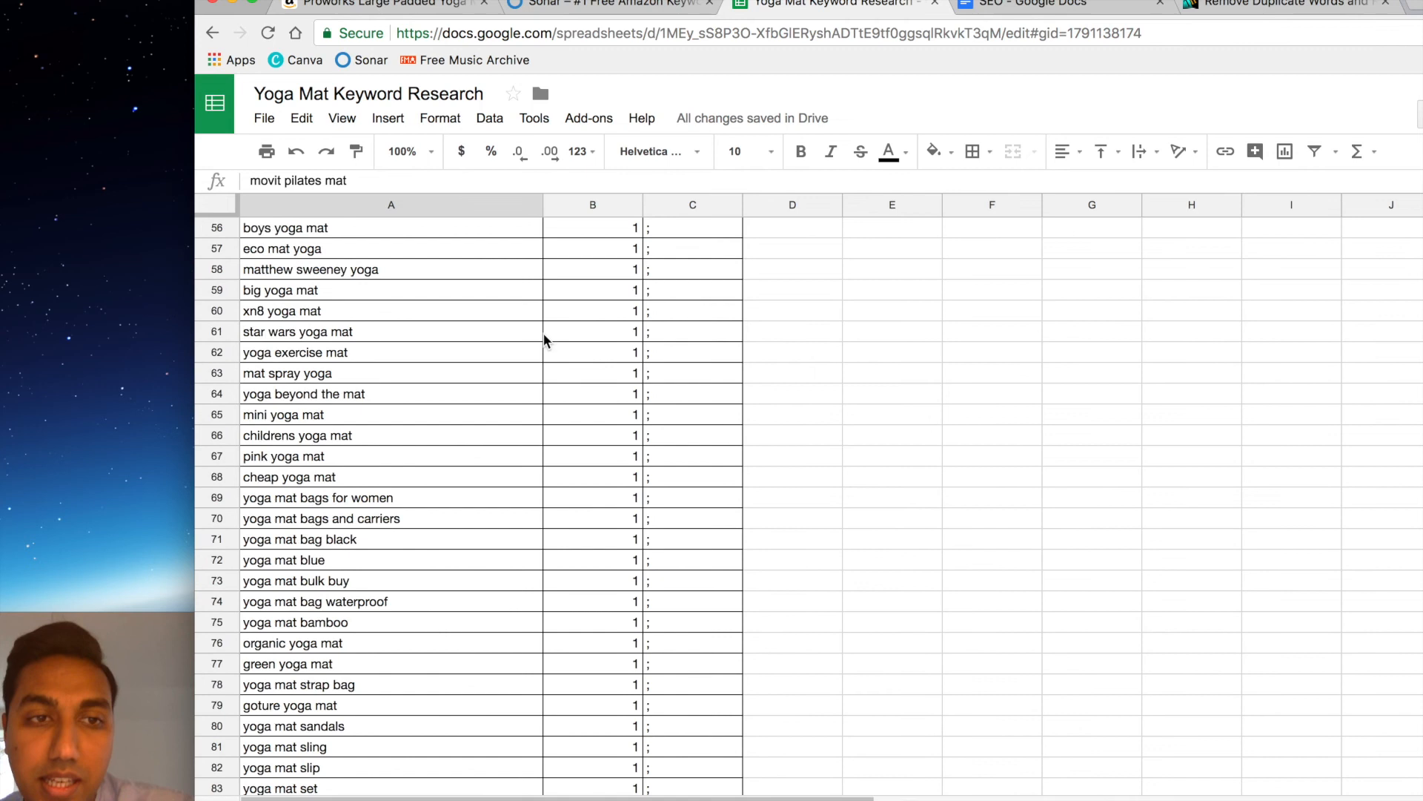
click(330, 230)
click(327, 250)
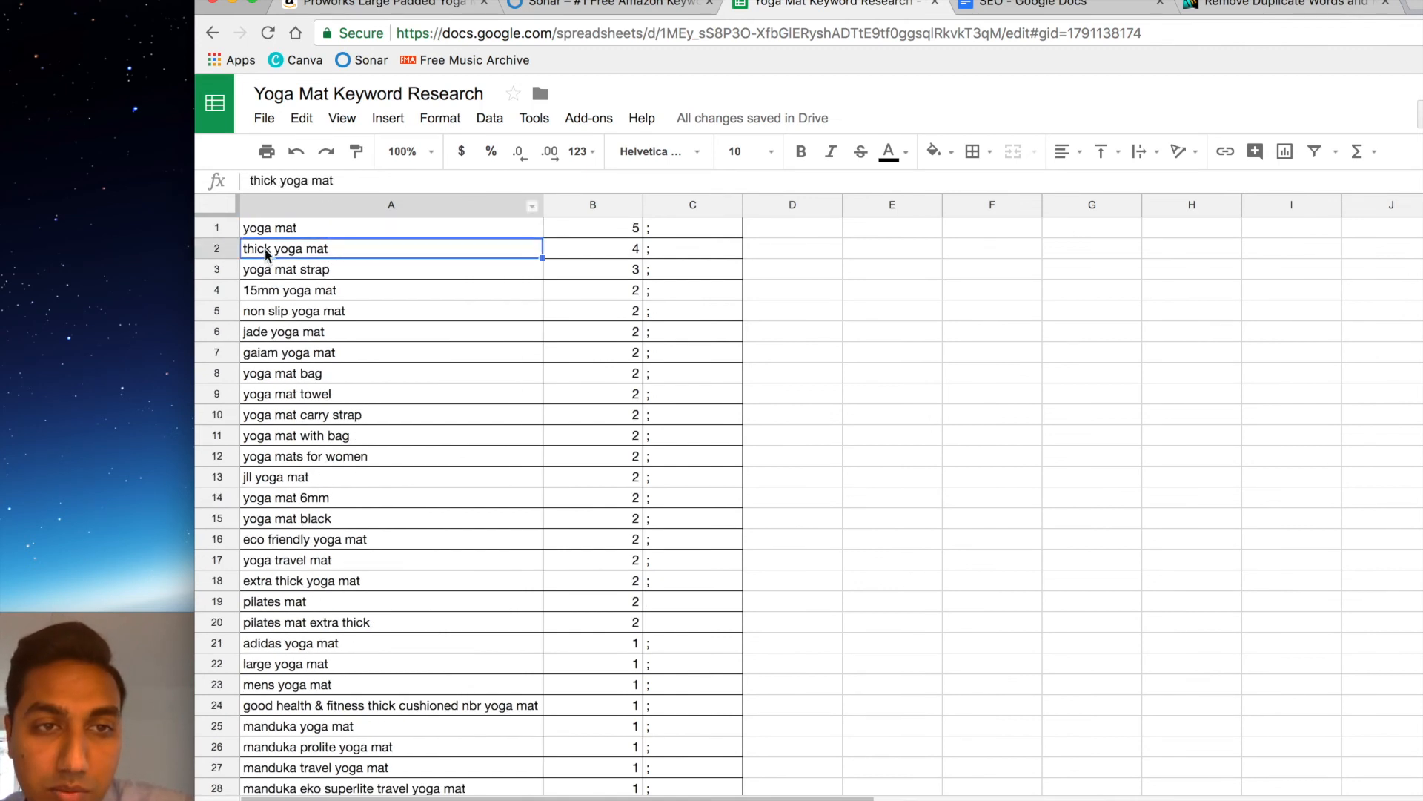
click(307, 226)
click(317, 255)
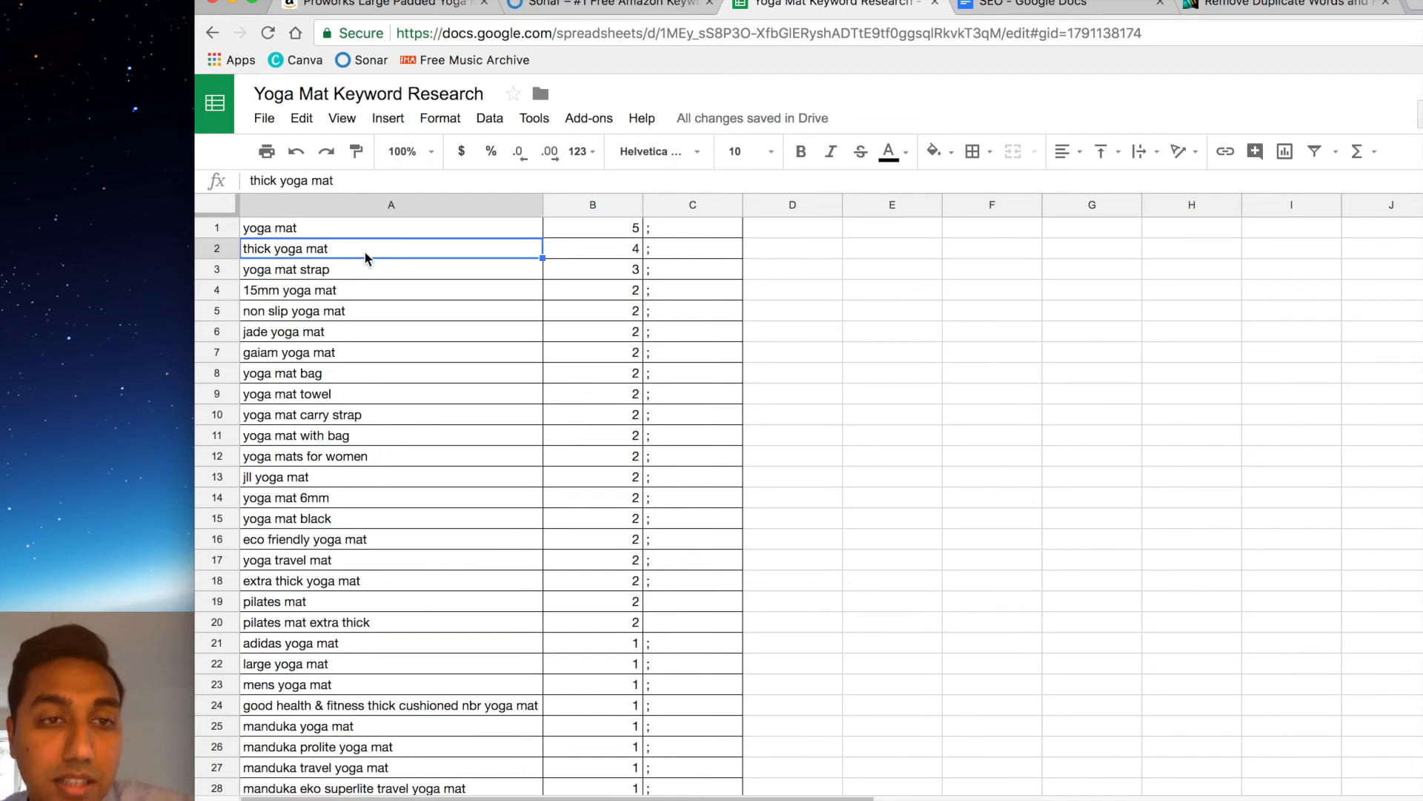
Review the top keywords in the spreadsheet and select the ones with volume 2 or higher, rows 1 to 20 of columns A and B
click(349, 275)
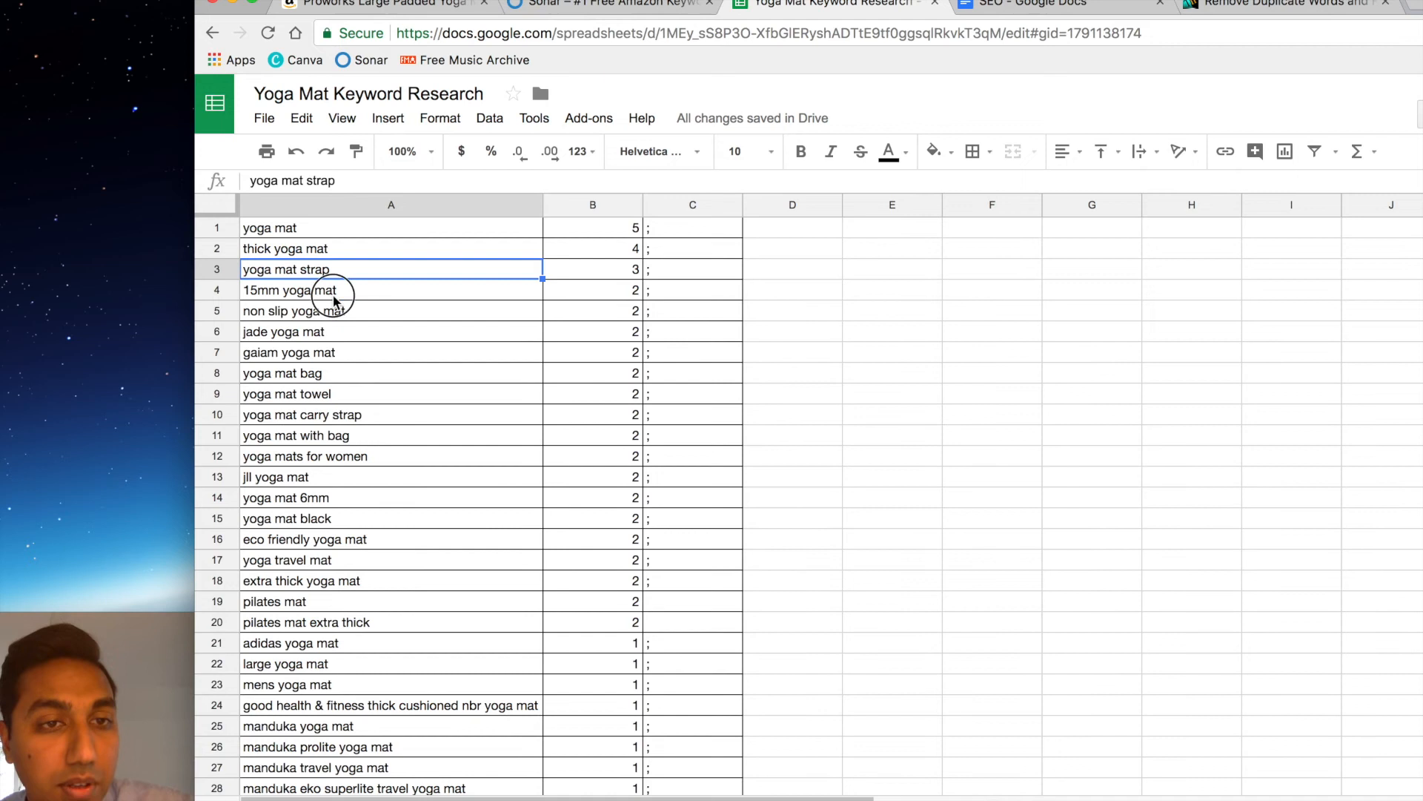
click(339, 295)
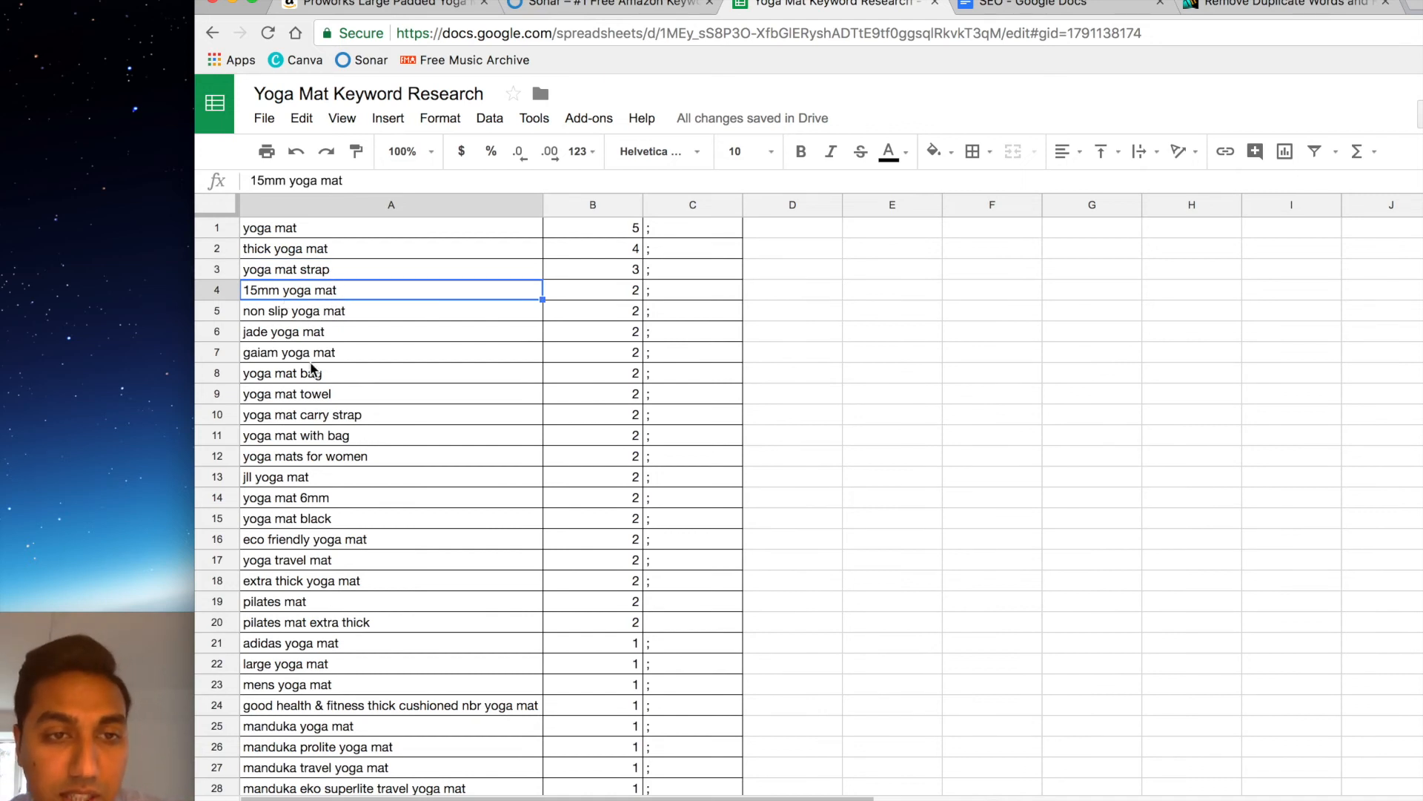
scroll(305, 490, down, 1)
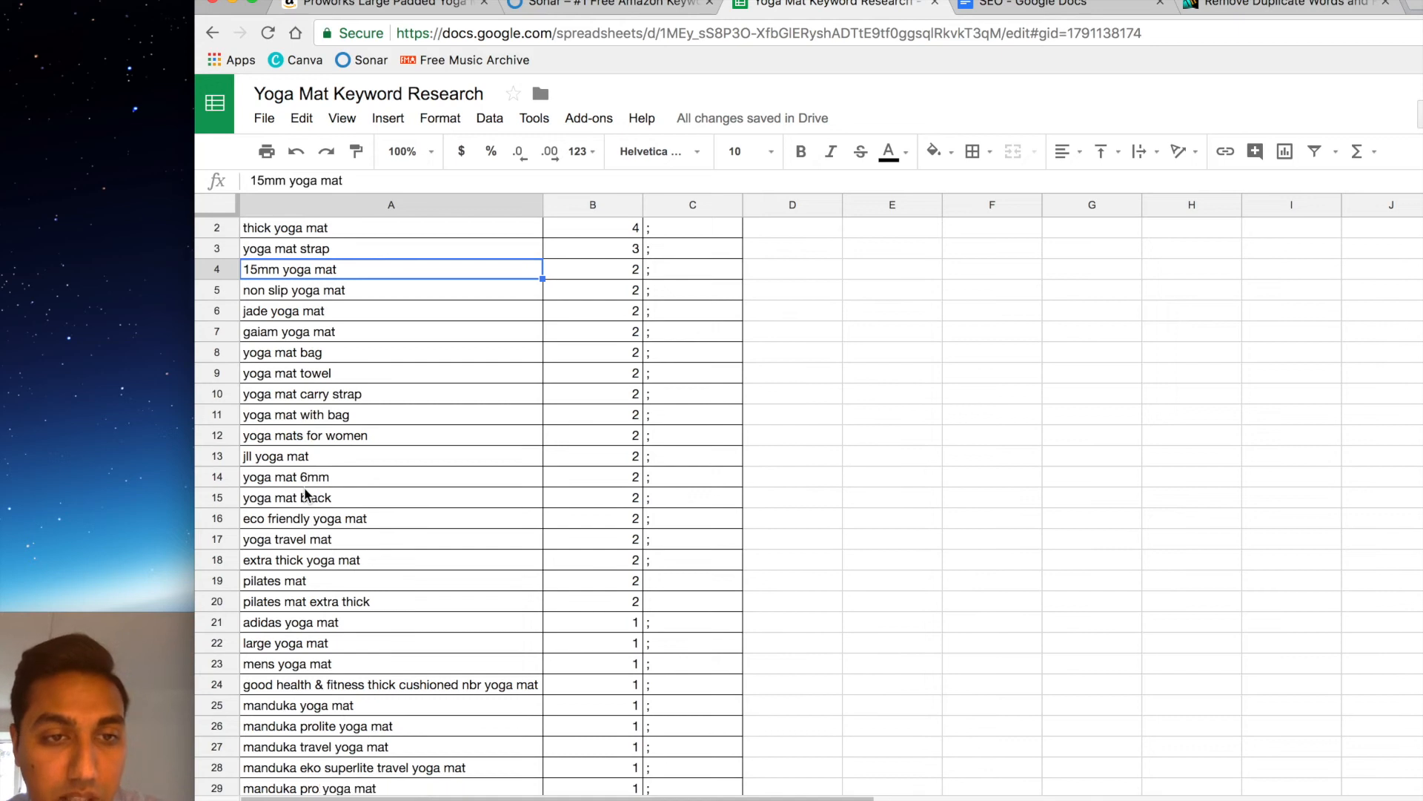
scroll(304, 495, up, 1)
drag(559, 613, 300, 243)
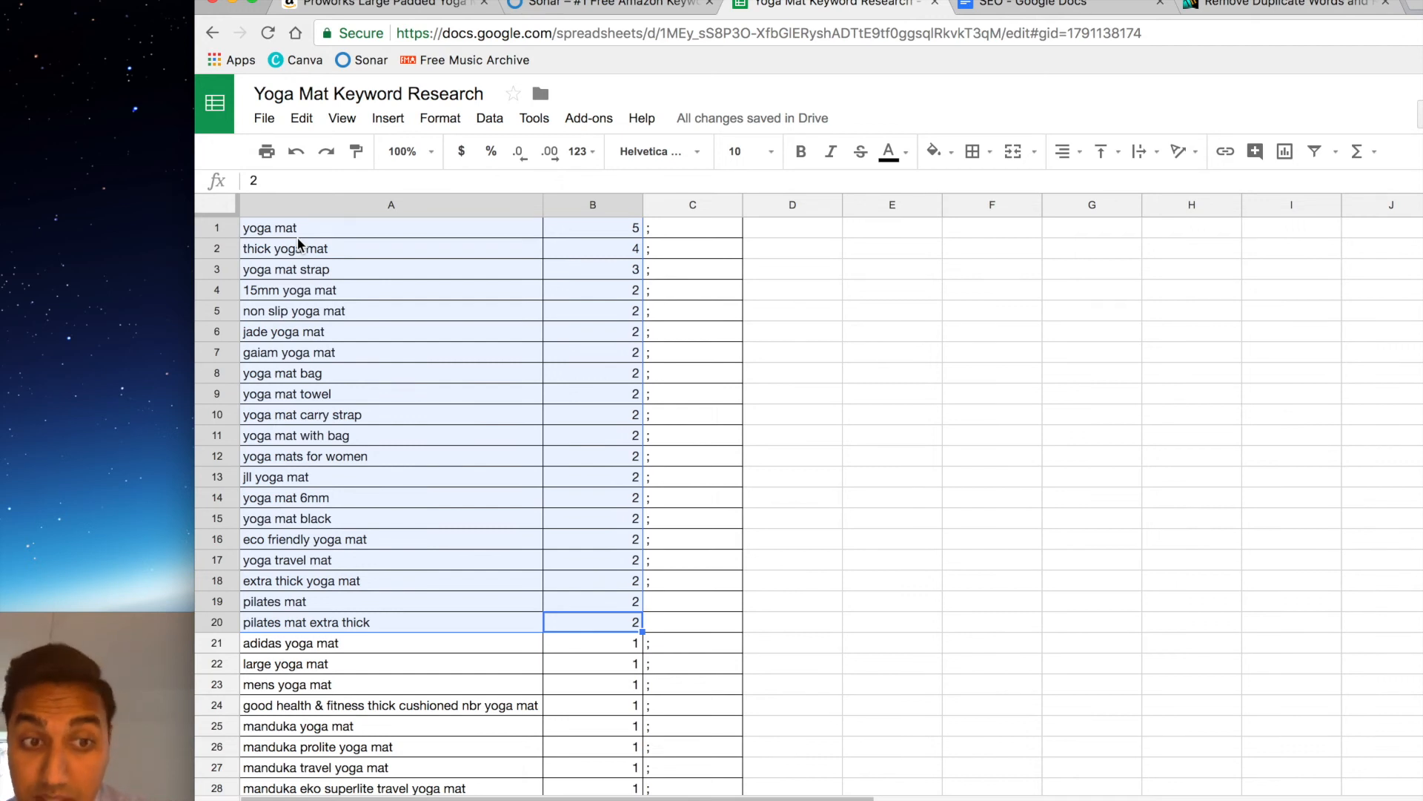
Switch to the Proworks yoga mat listing on Amazon and examine the keywords in its title, highlighting terms such as Yoga Mat and Pilates
click(412, 6)
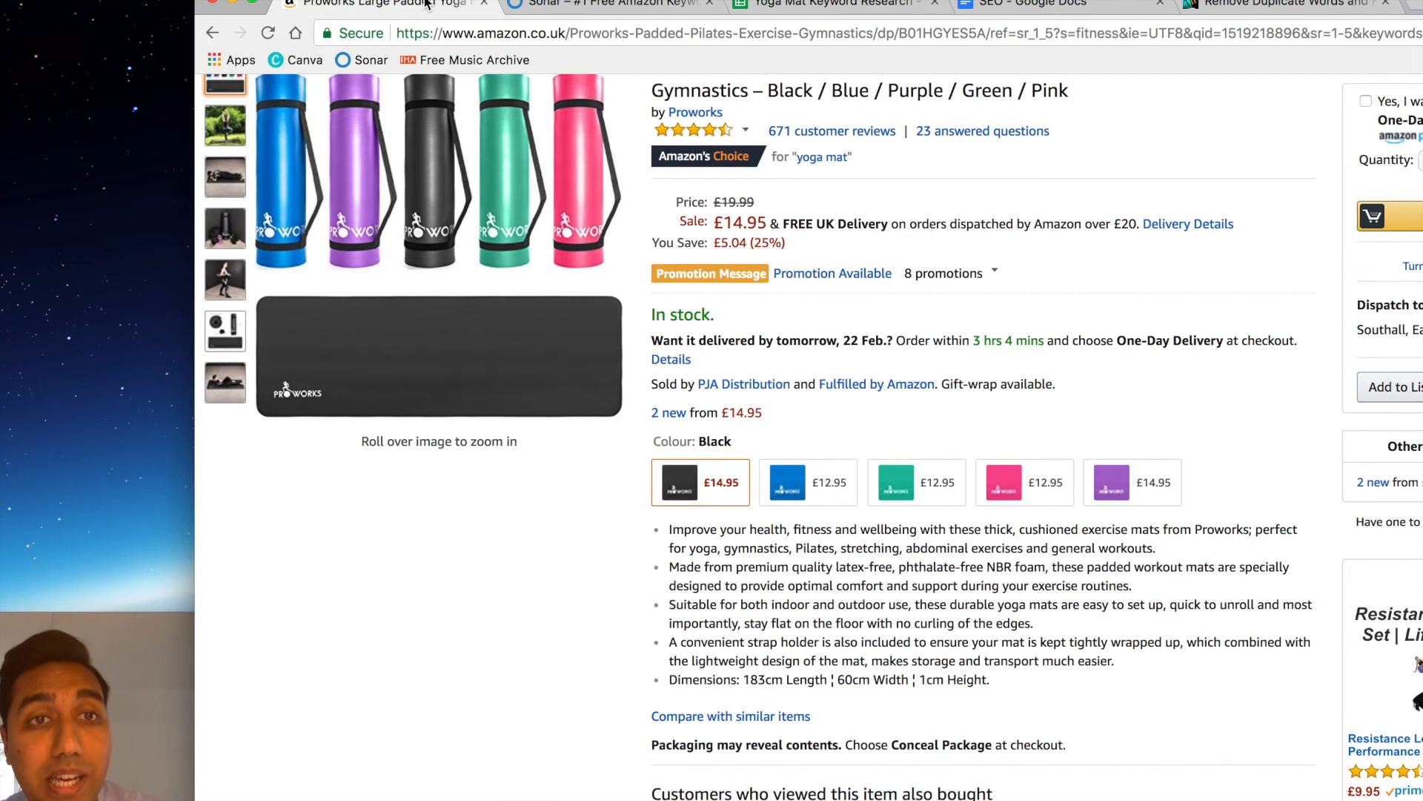
scroll(389, 558, up, 3)
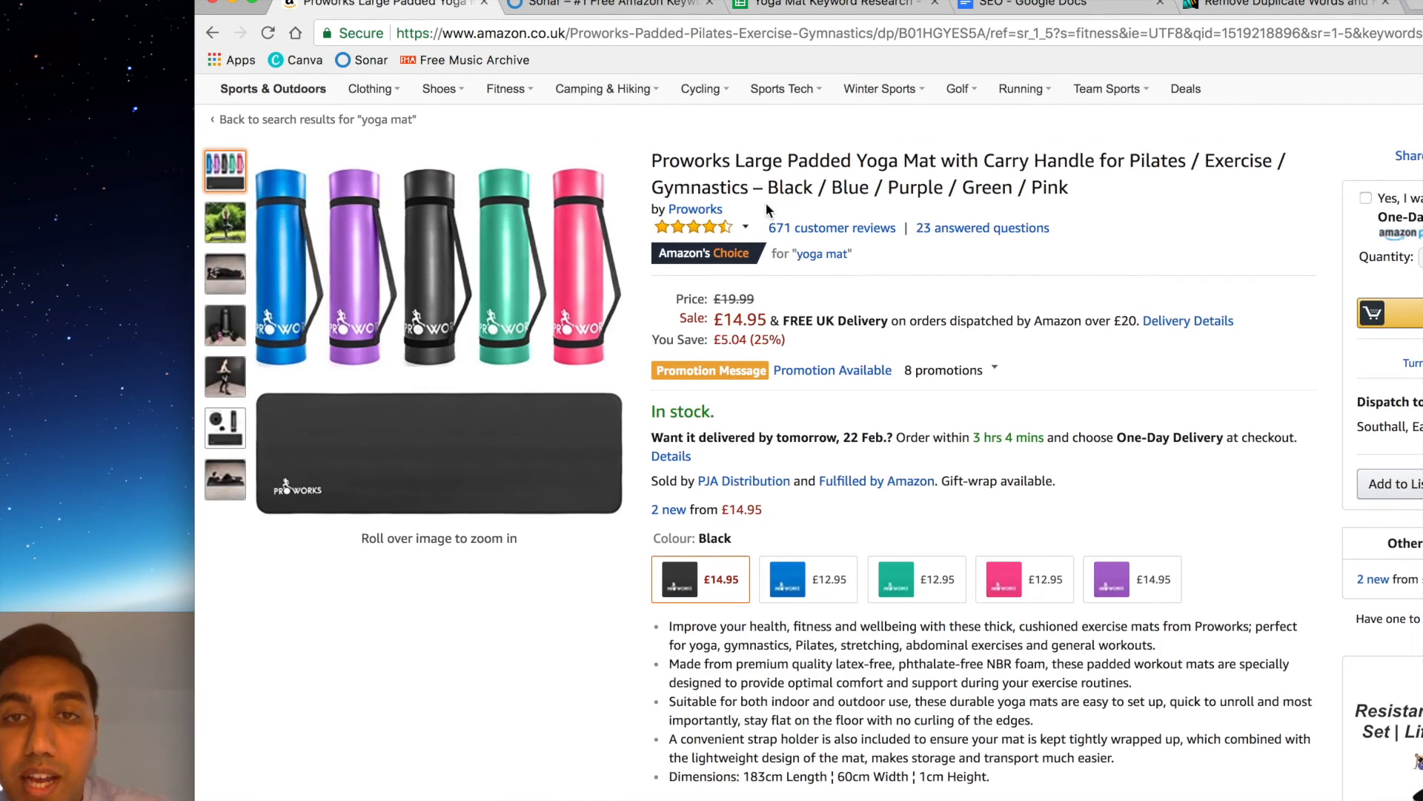
drag(858, 162, 937, 163)
drag(1035, 162, 1084, 160)
double_click(1158, 160)
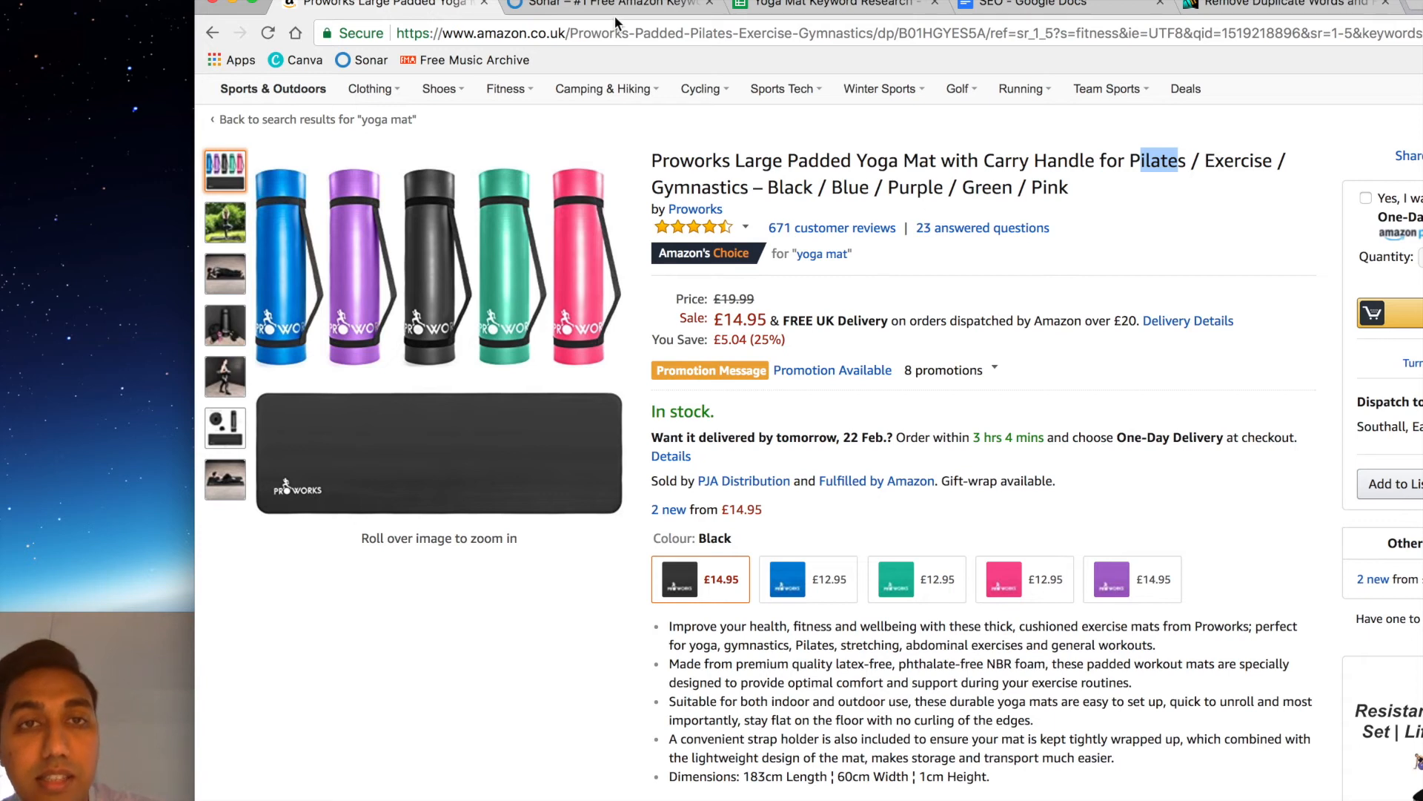
Check the selected top keywords in the spreadsheet again, then examine the bullet points of the Proworks yoga mat listing on Amazon
click(835, 4)
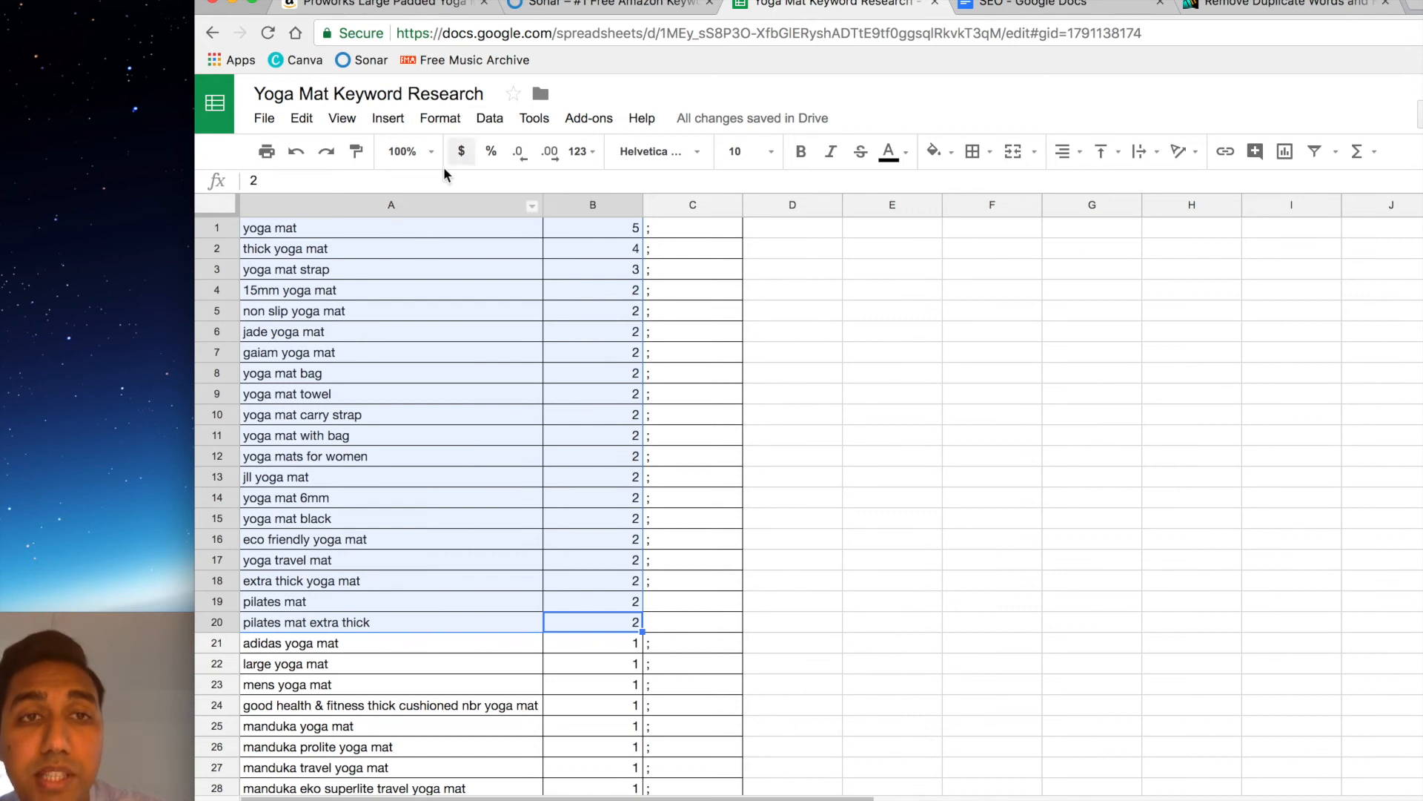
click(376, 3)
scroll(676, 380, down, 3)
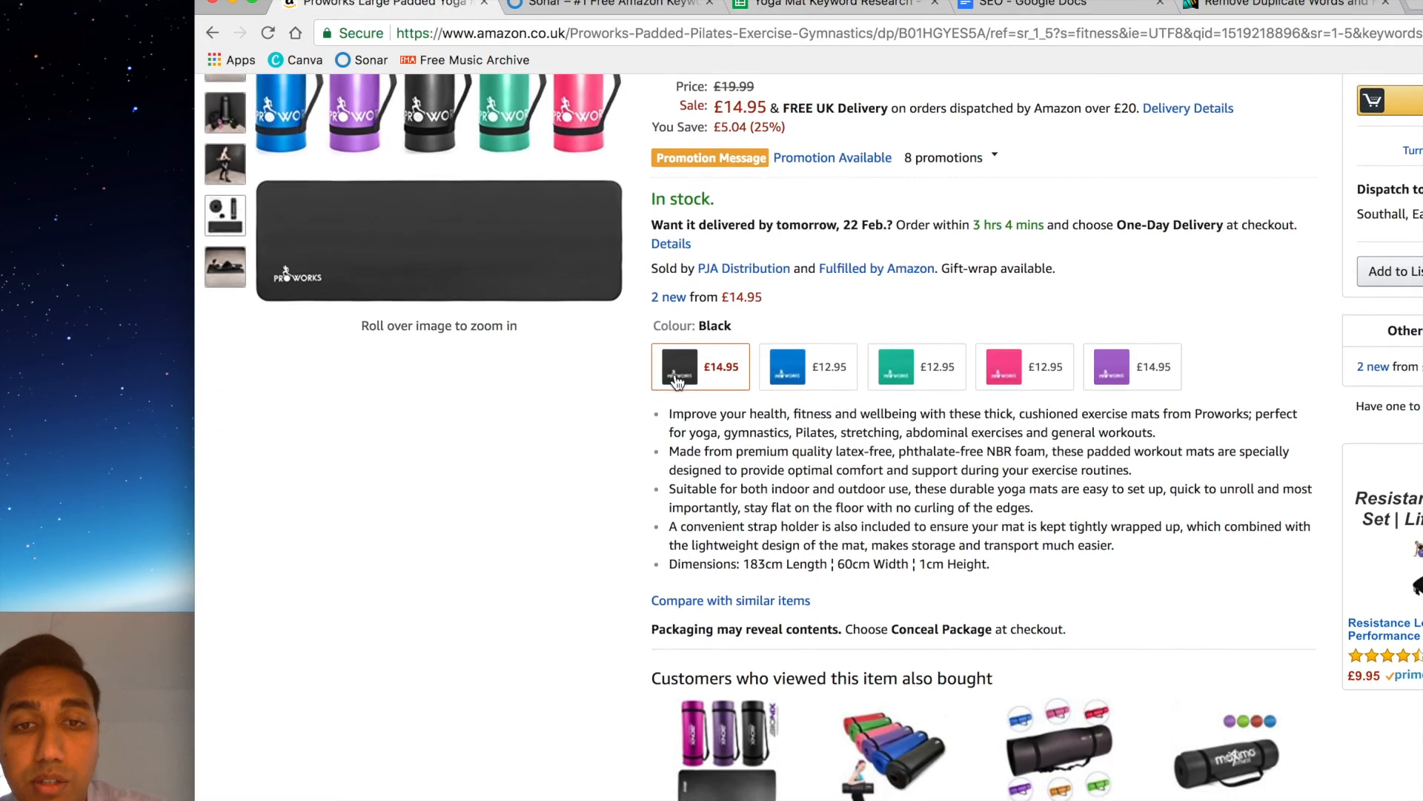
click(1182, 519)
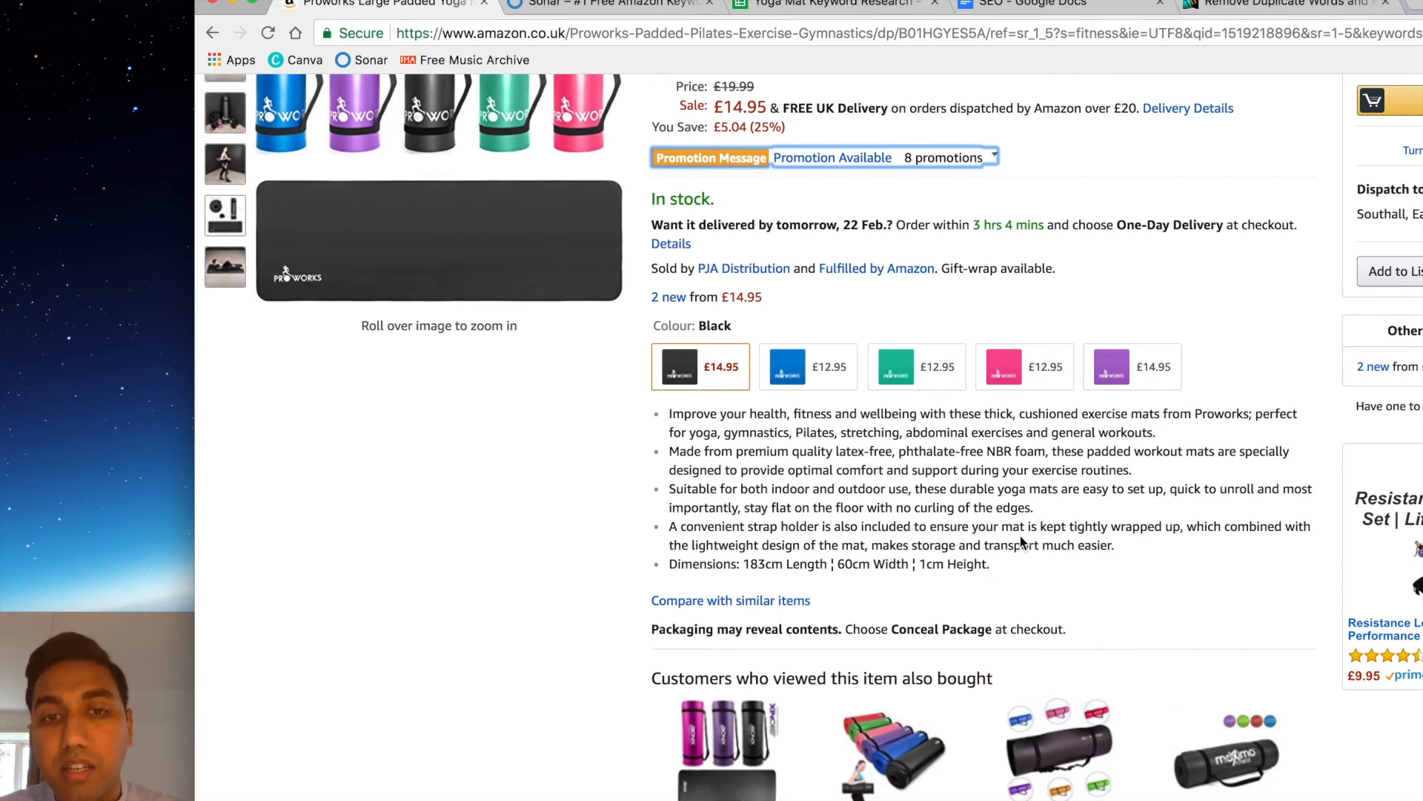
scroll(855, 507, up, 1)
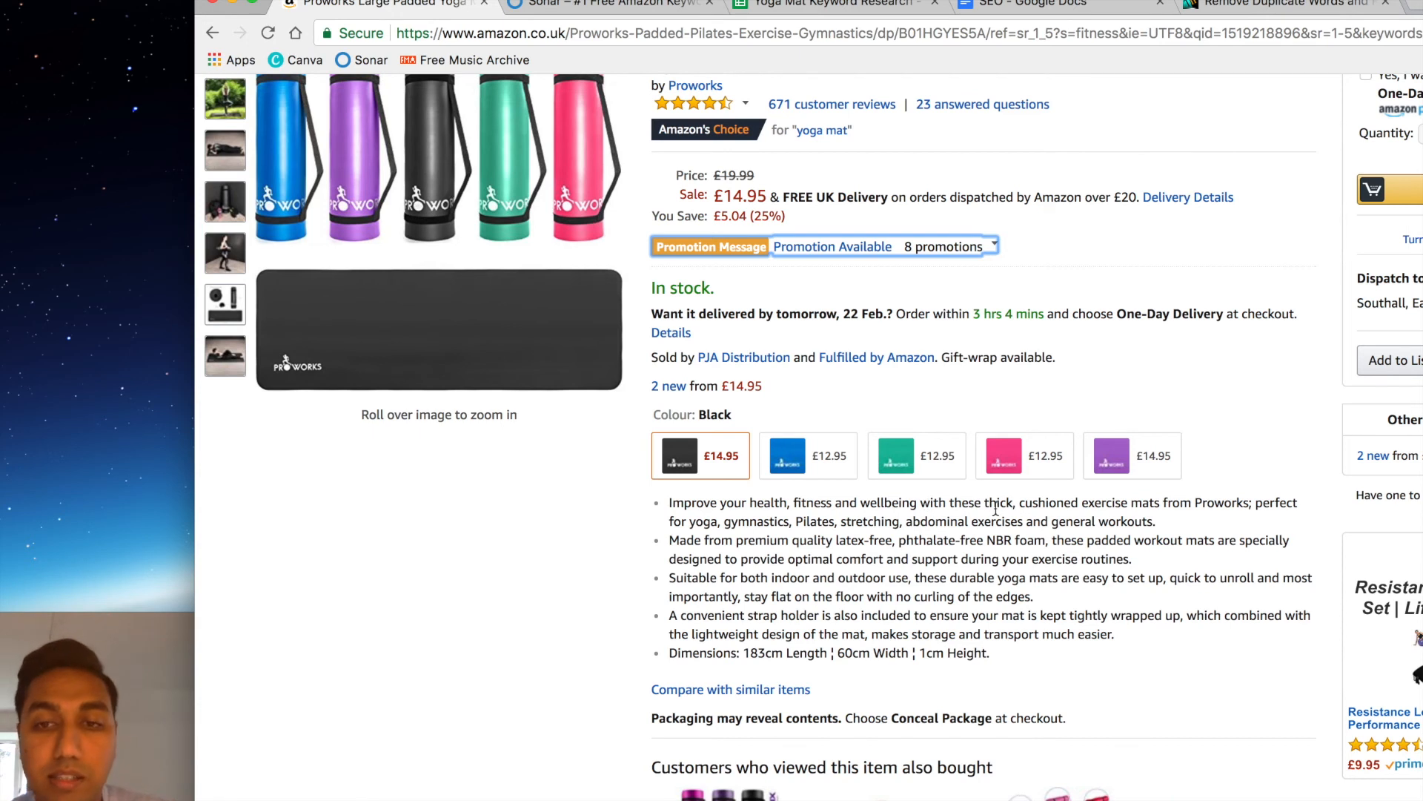
scroll(840, 510, up, 2)
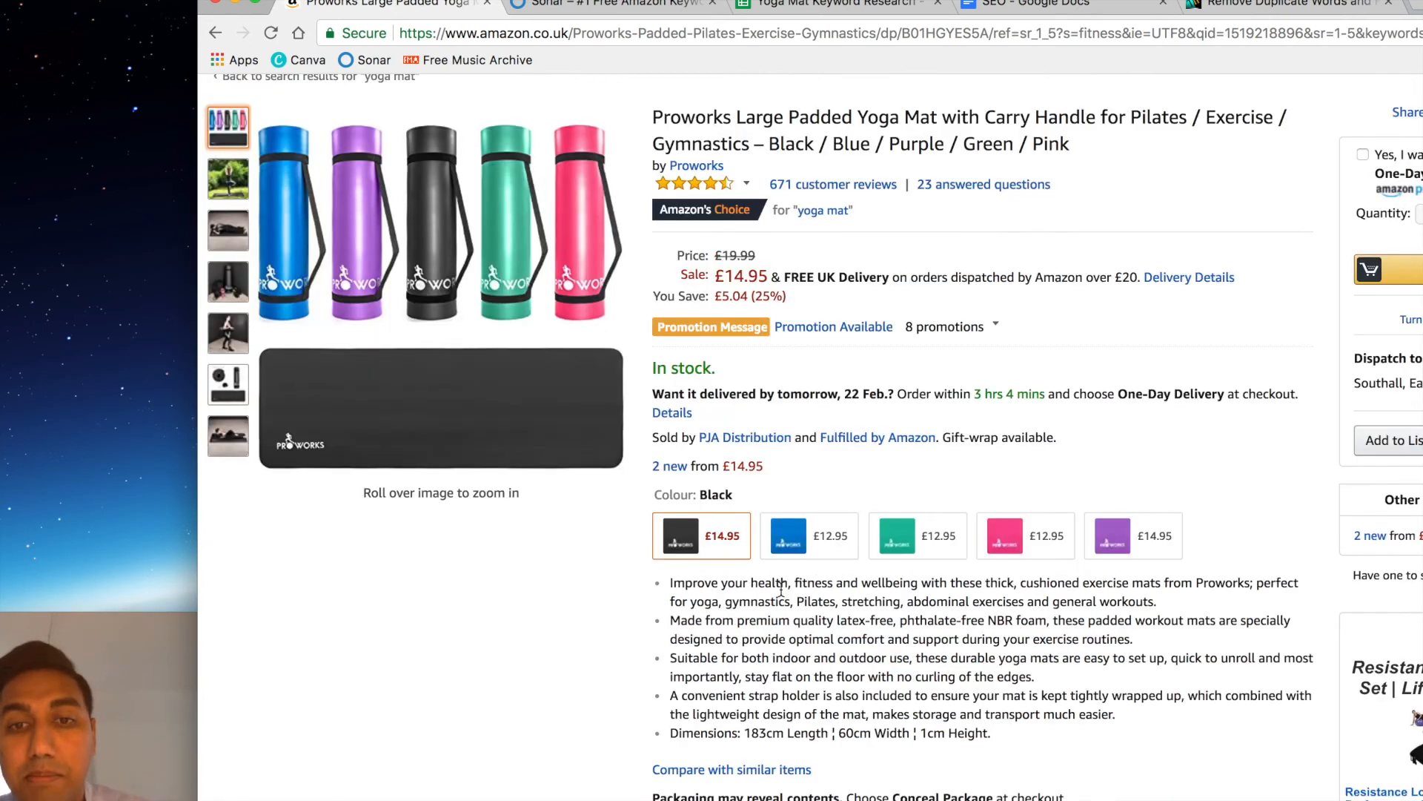